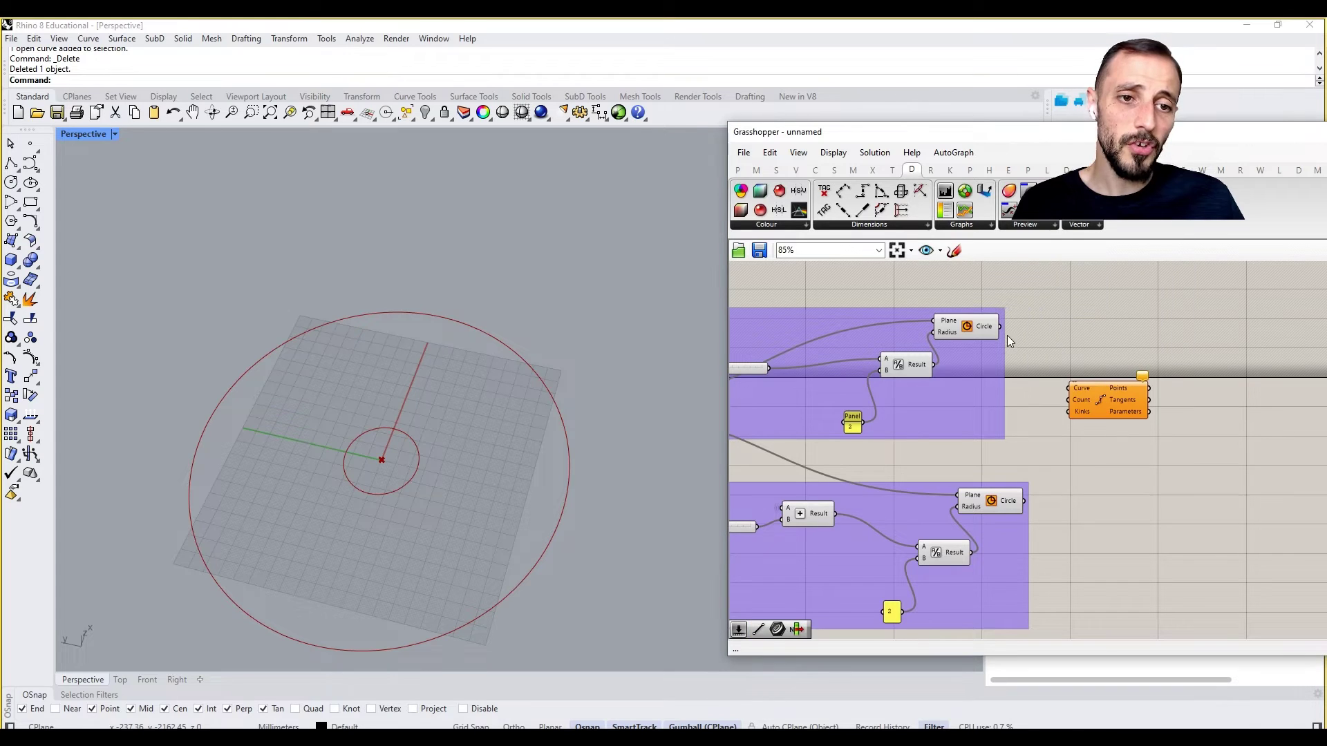
Feed the upper circle into the Divide Curve component and the lower circle into a duplicate of that component.
drag(1000, 326, 1110, 394)
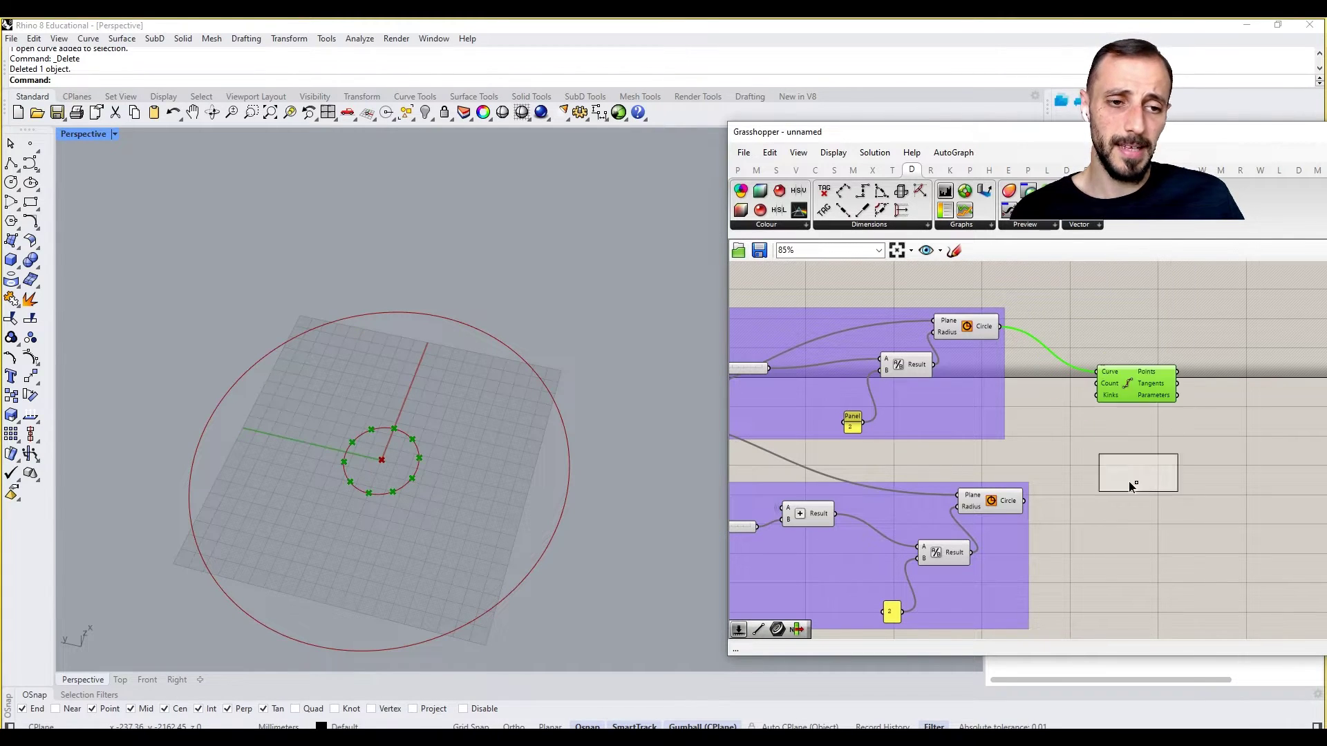
drag(1131, 486, 1131, 530)
drag(1021, 503, 1098, 503)
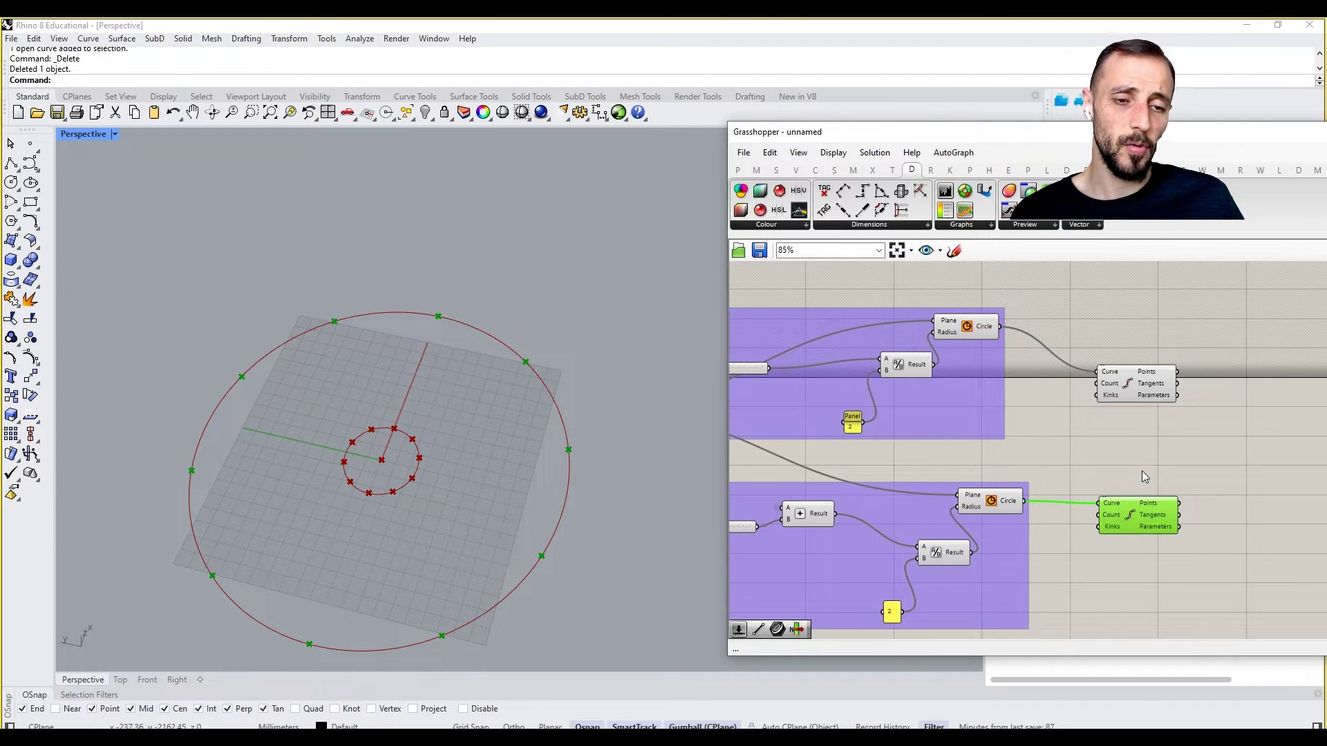
right_drag(1142, 470, 1105, 468)
click(1105, 468)
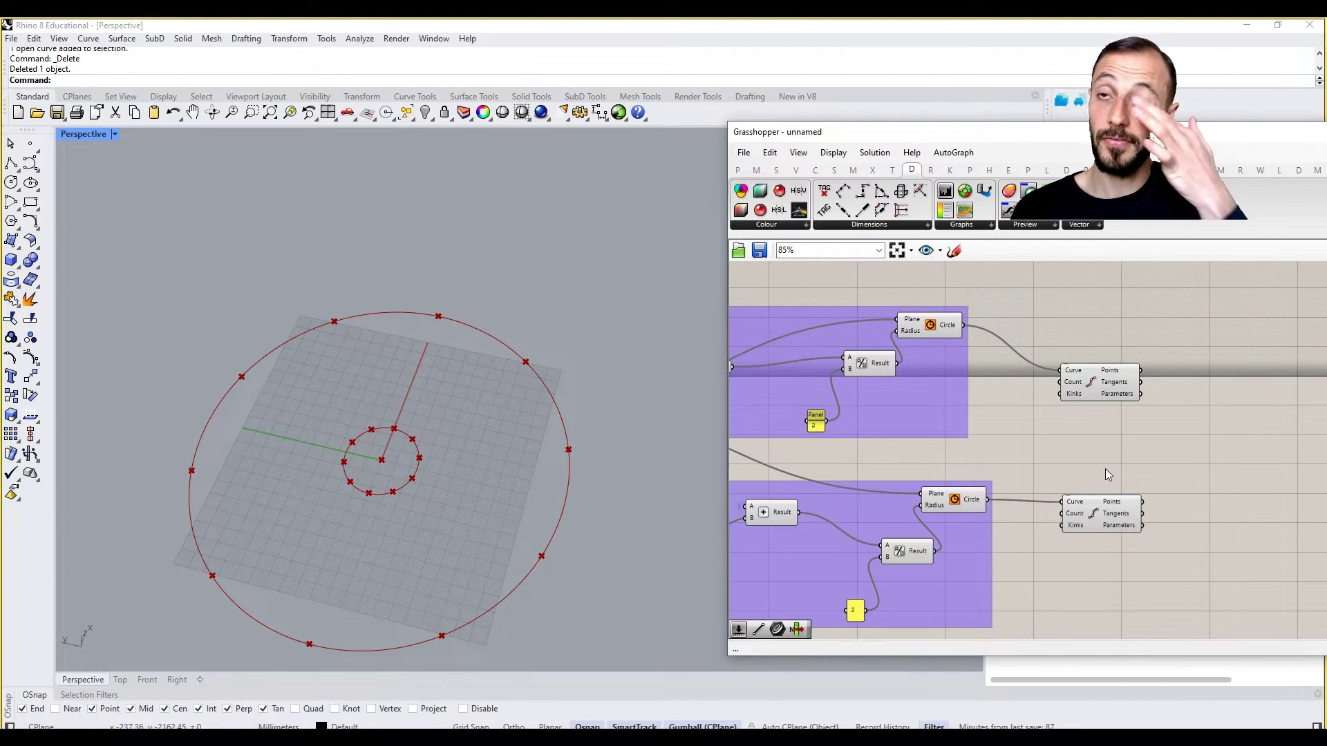
right_drag(1154, 456, 1123, 456)
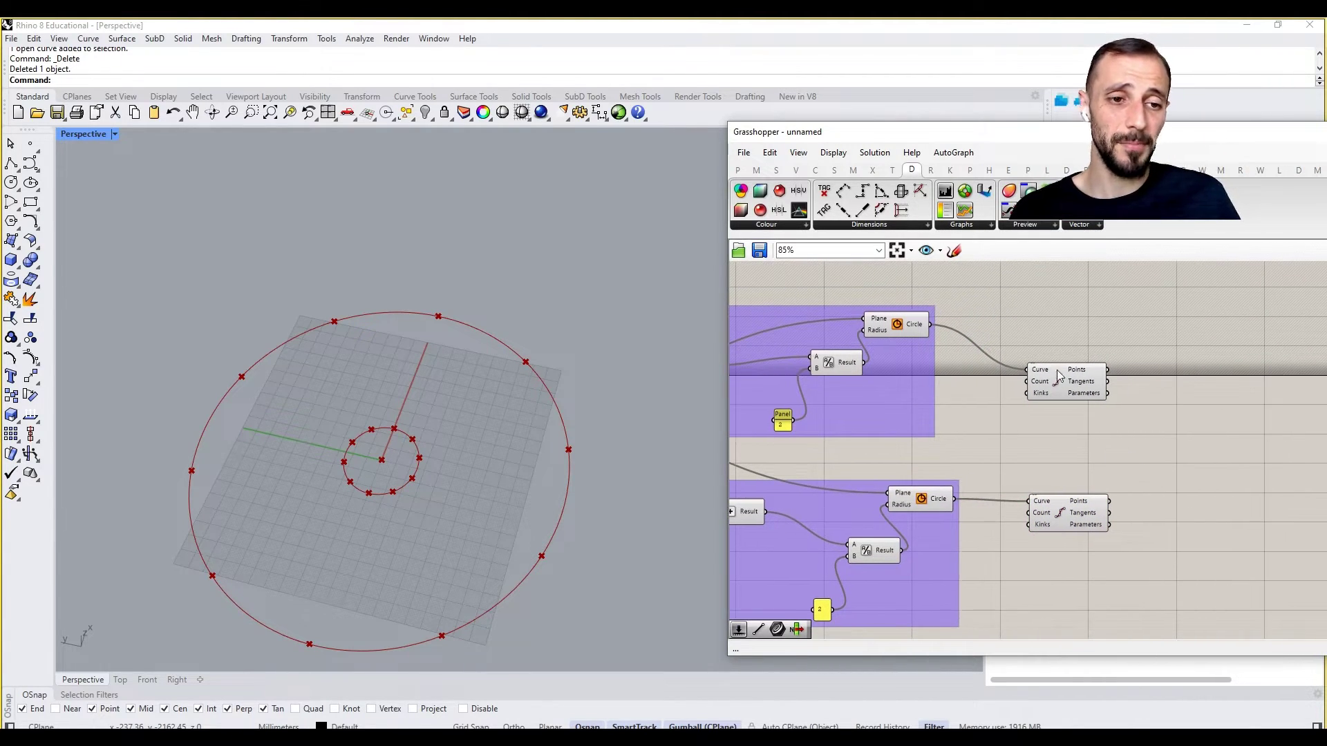
click(1050, 378)
click(1066, 514)
click(1143, 446)
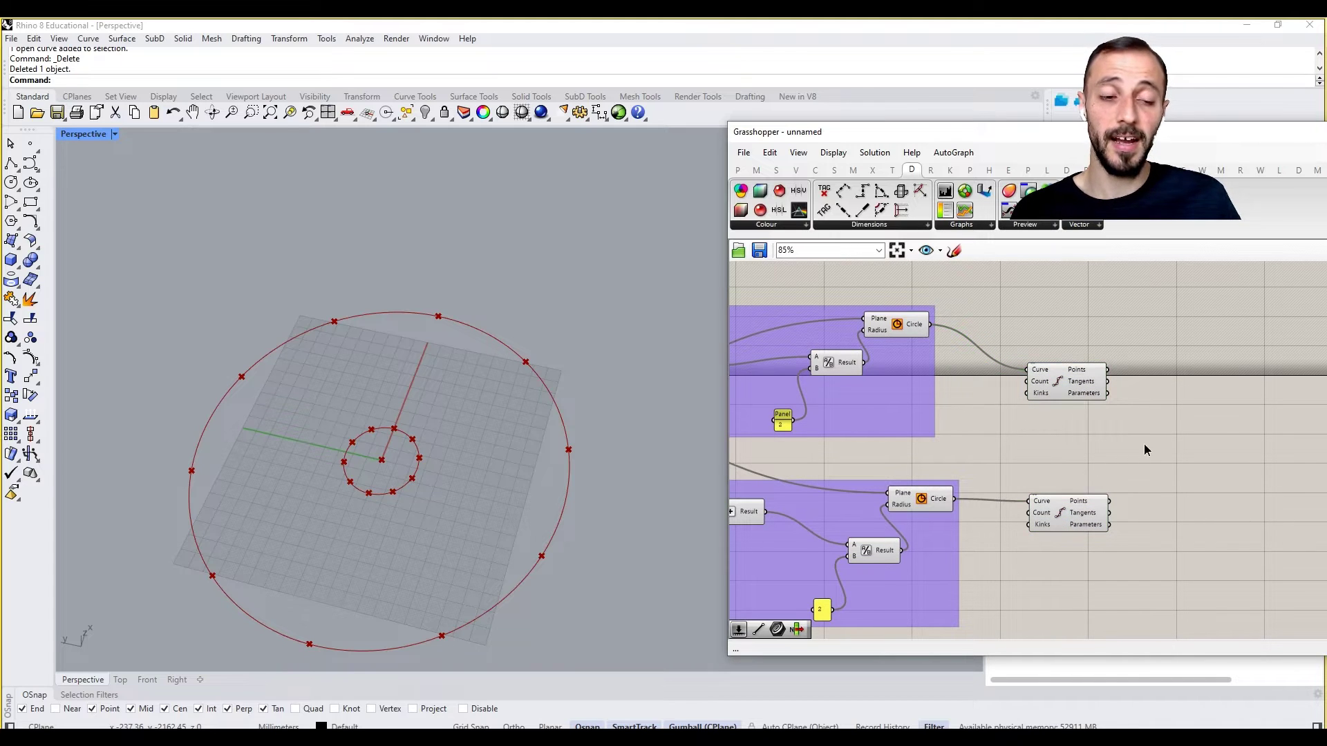
Add a Line component with start and end point inputs beside the two Divide Curve components.
double_click(1145, 445)
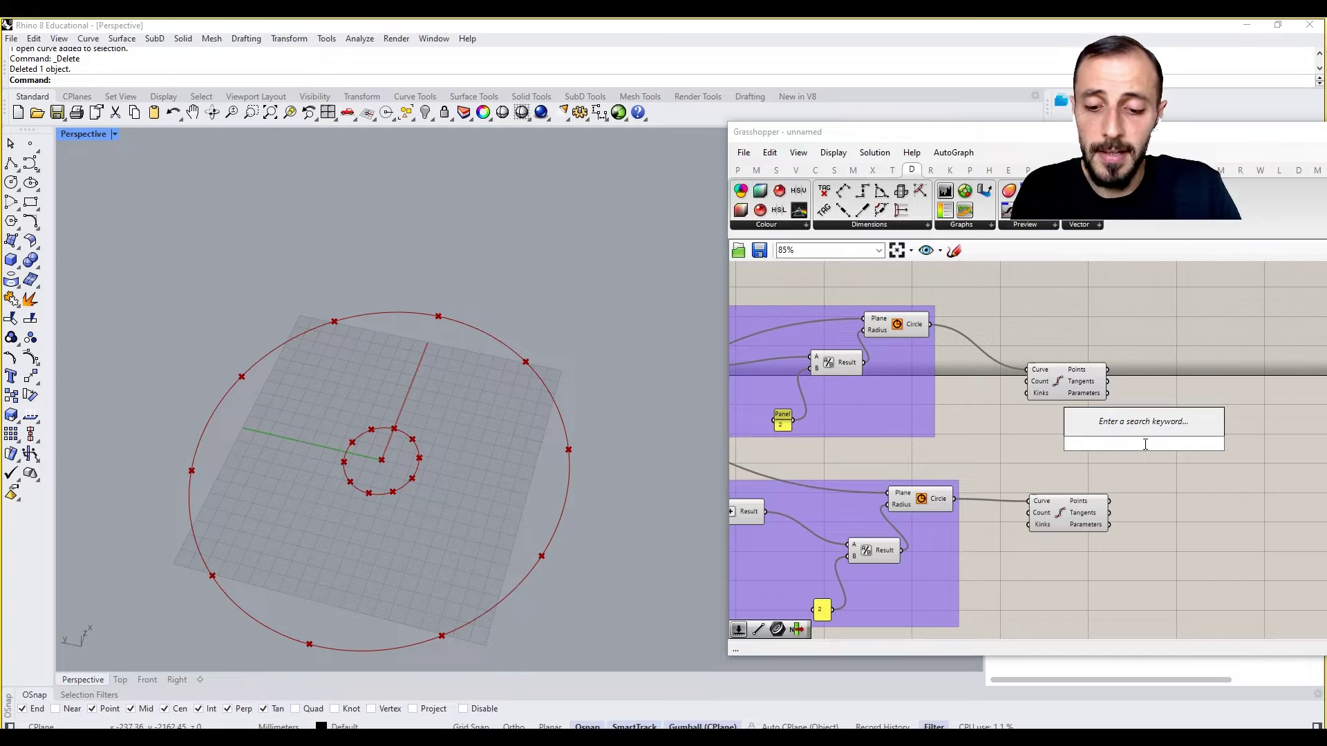
text(curve)
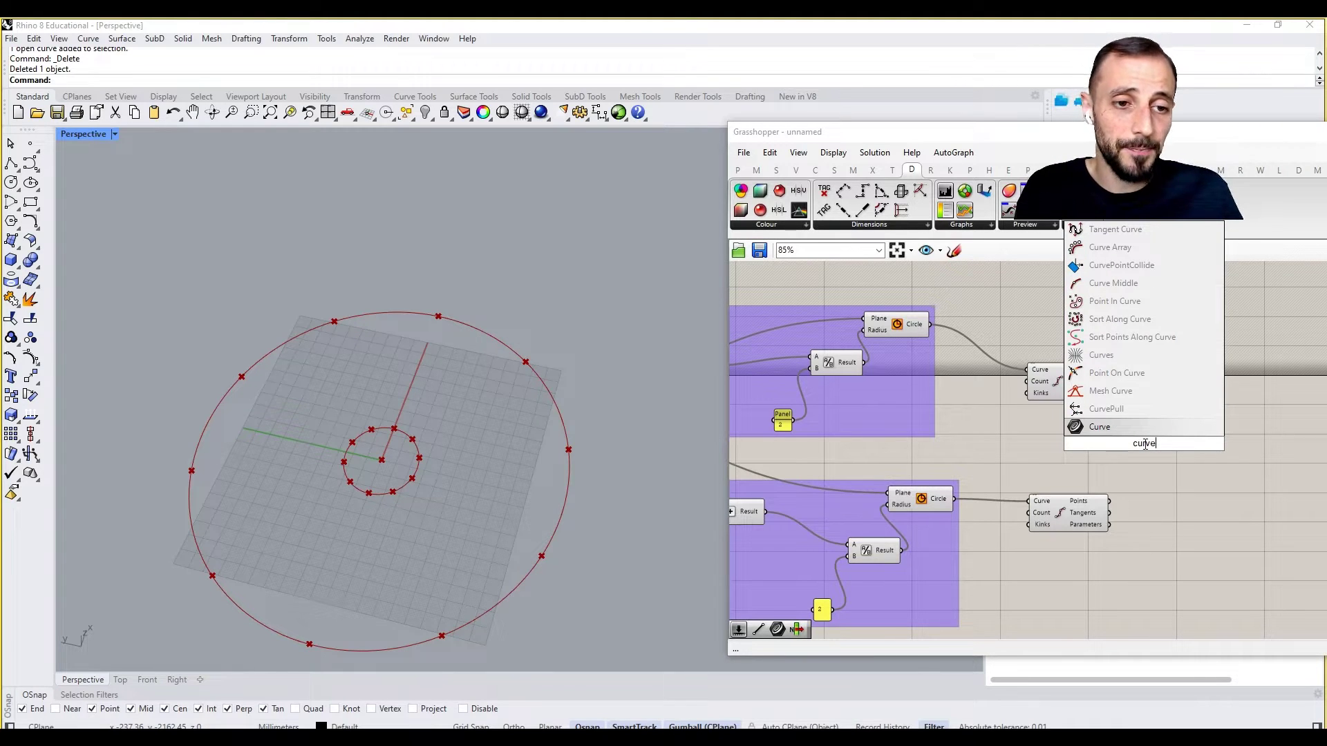
key(BackSpace)
key(BackSpace)
key(BackSpace)
key(BackSpace)
key(BackSpace)
text(lin)
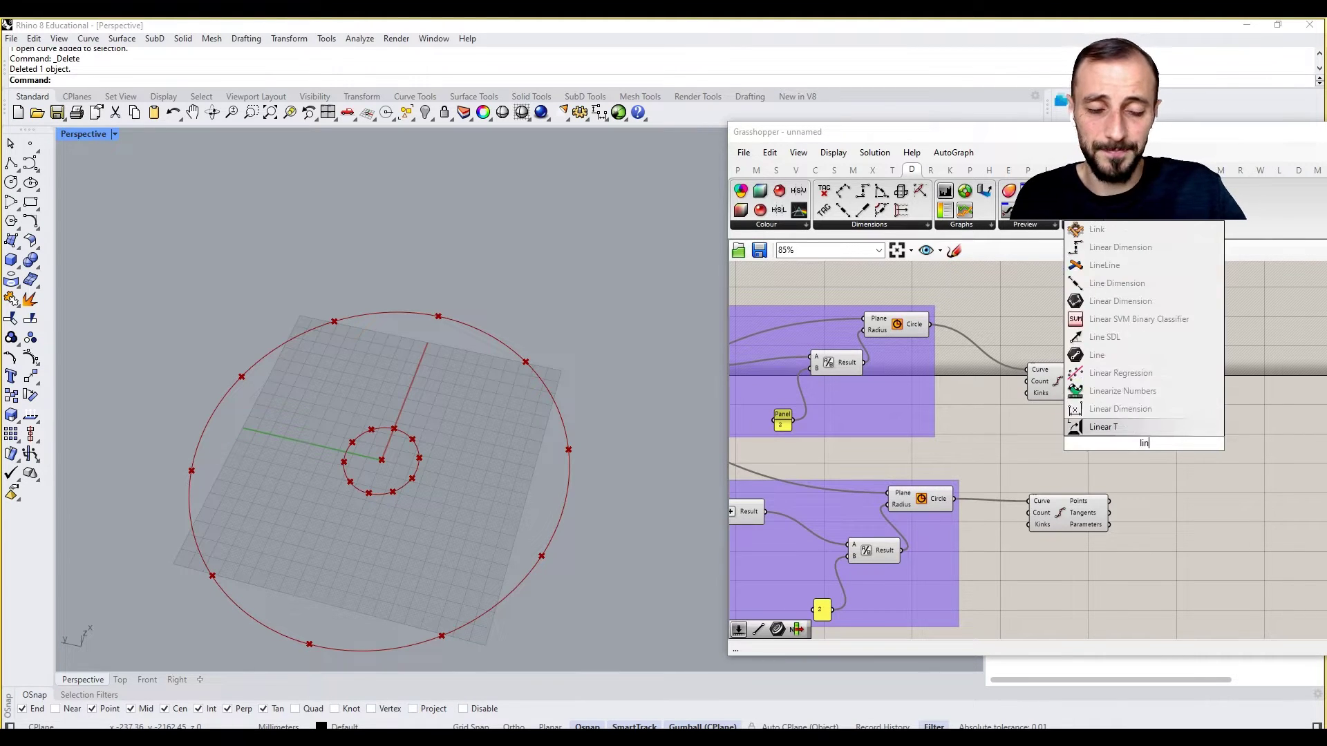
text(e)
key(Return)
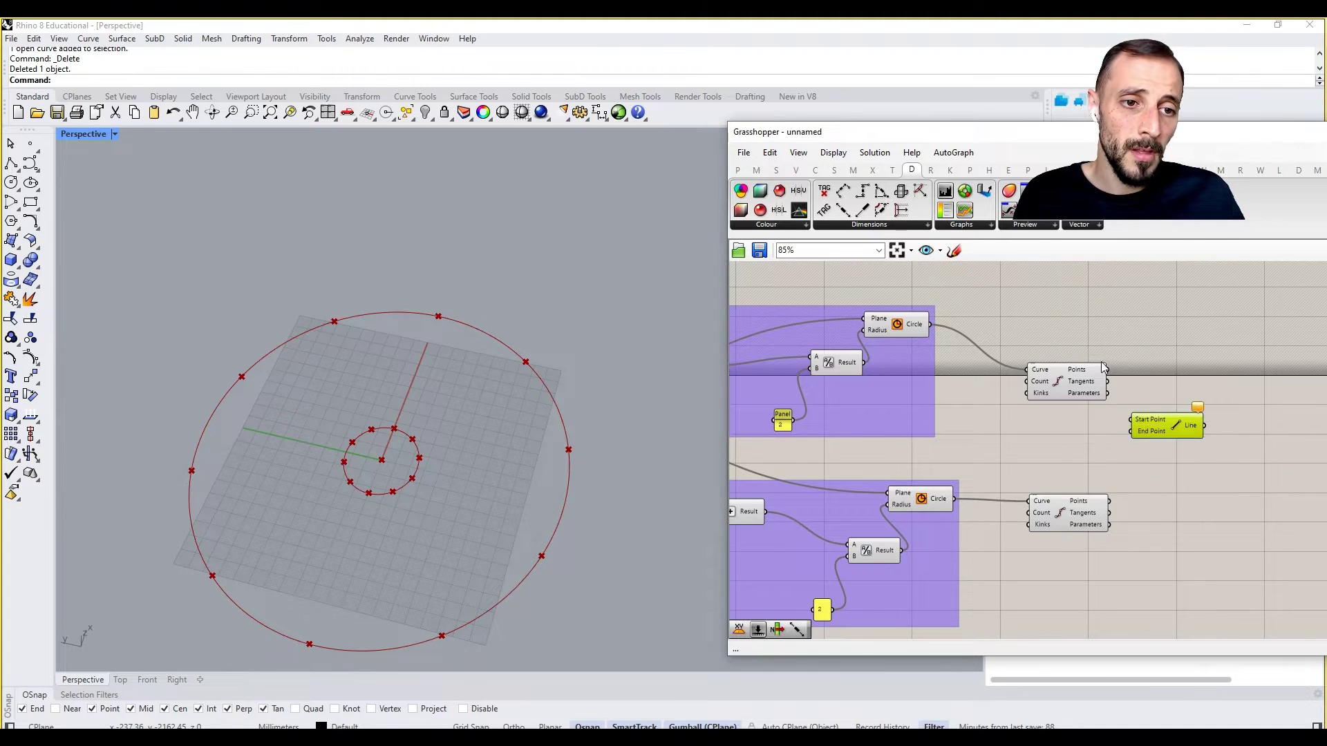
Connect the upper division points to the Line's Start Point and the lower division points to its End Point.
drag(1122, 406, 1134, 419)
drag(1109, 501, 1132, 431)
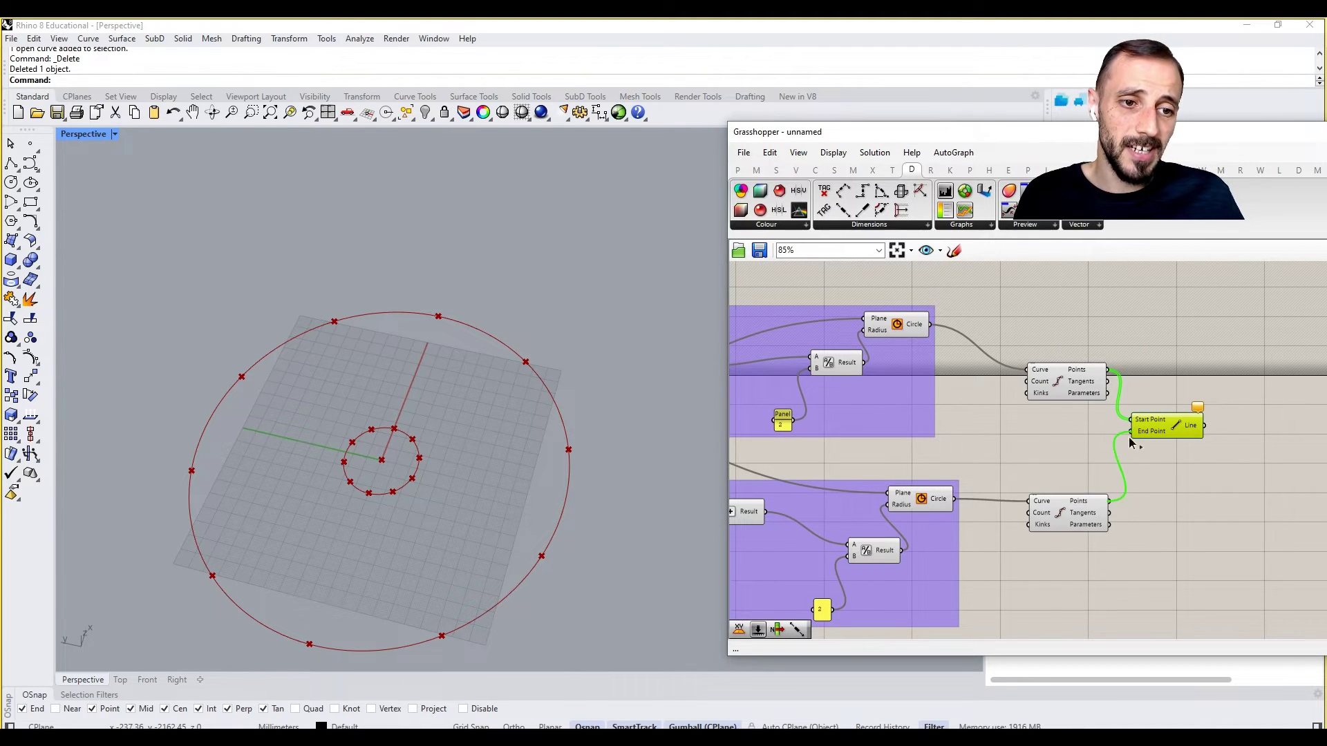
right_drag(1196, 396, 1054, 401)
click(1054, 401)
Examine the radial lines between the two circles and the division results that drive the circle radii.
right_drag(667, 503, 532, 429)
scroll(495, 465, down, 3)
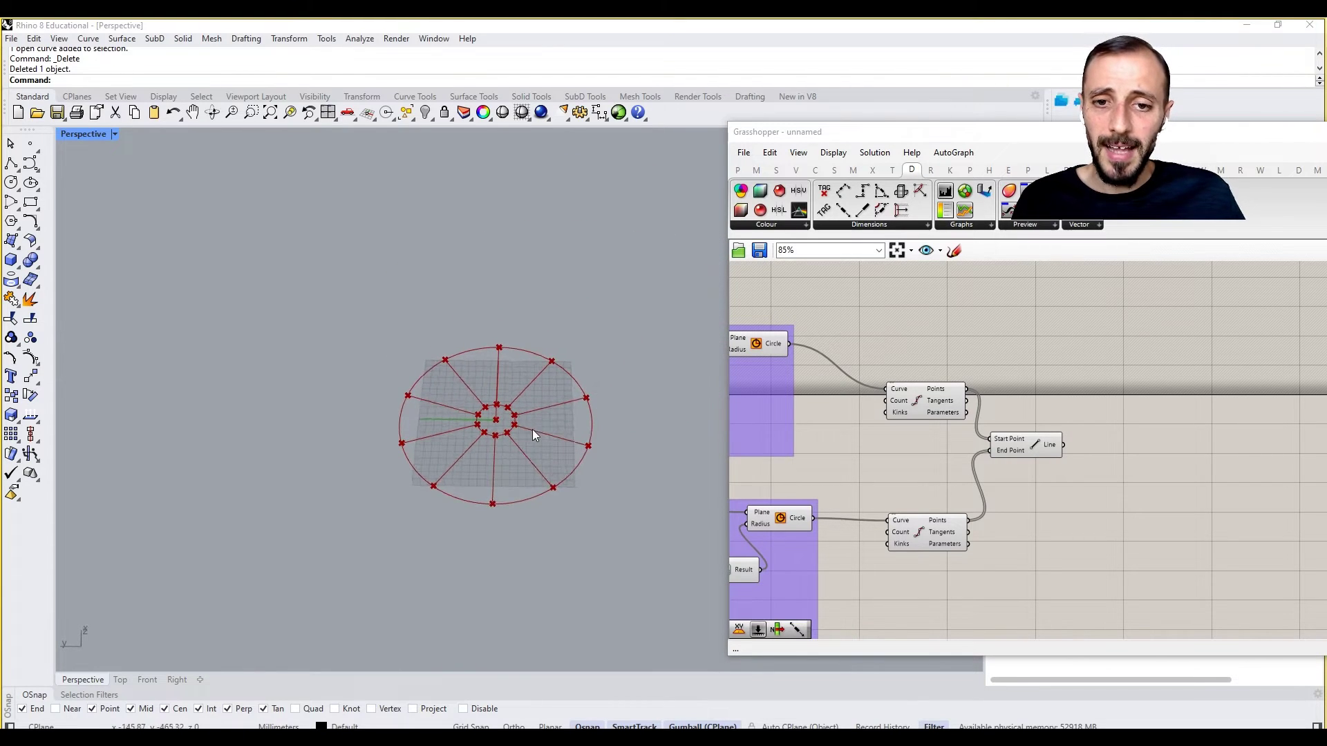
scroll(549, 400, up, 4)
scroll(898, 484, down, 1)
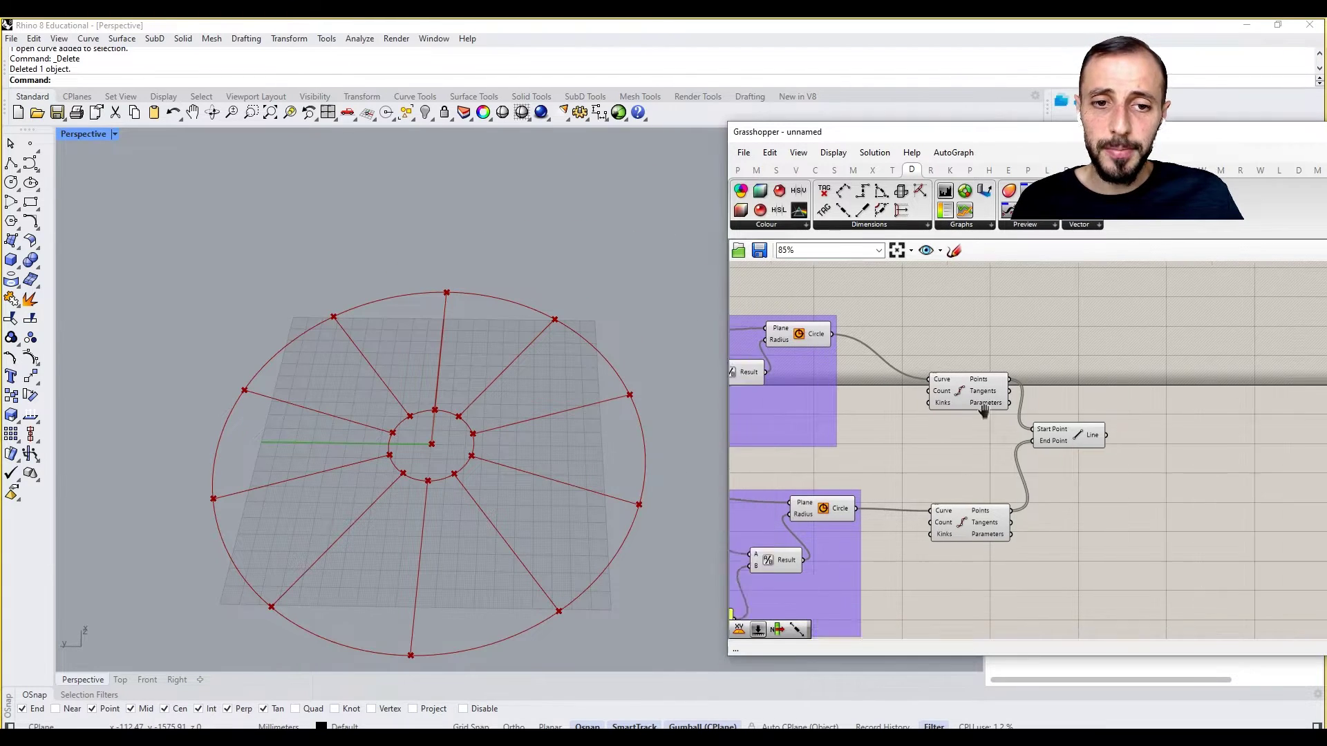
right_drag(740, 515, 818, 512)
right_drag(989, 477, 885, 534)
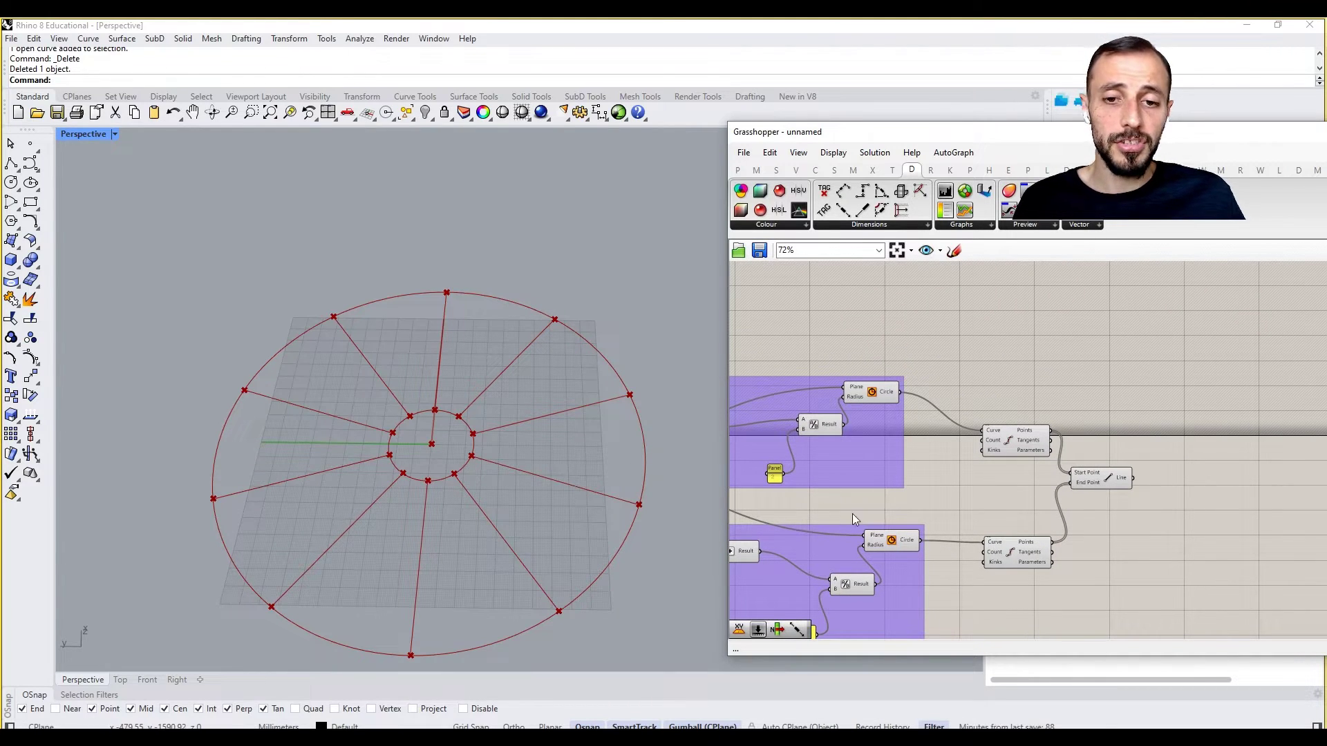
mouse_move(866, 588)
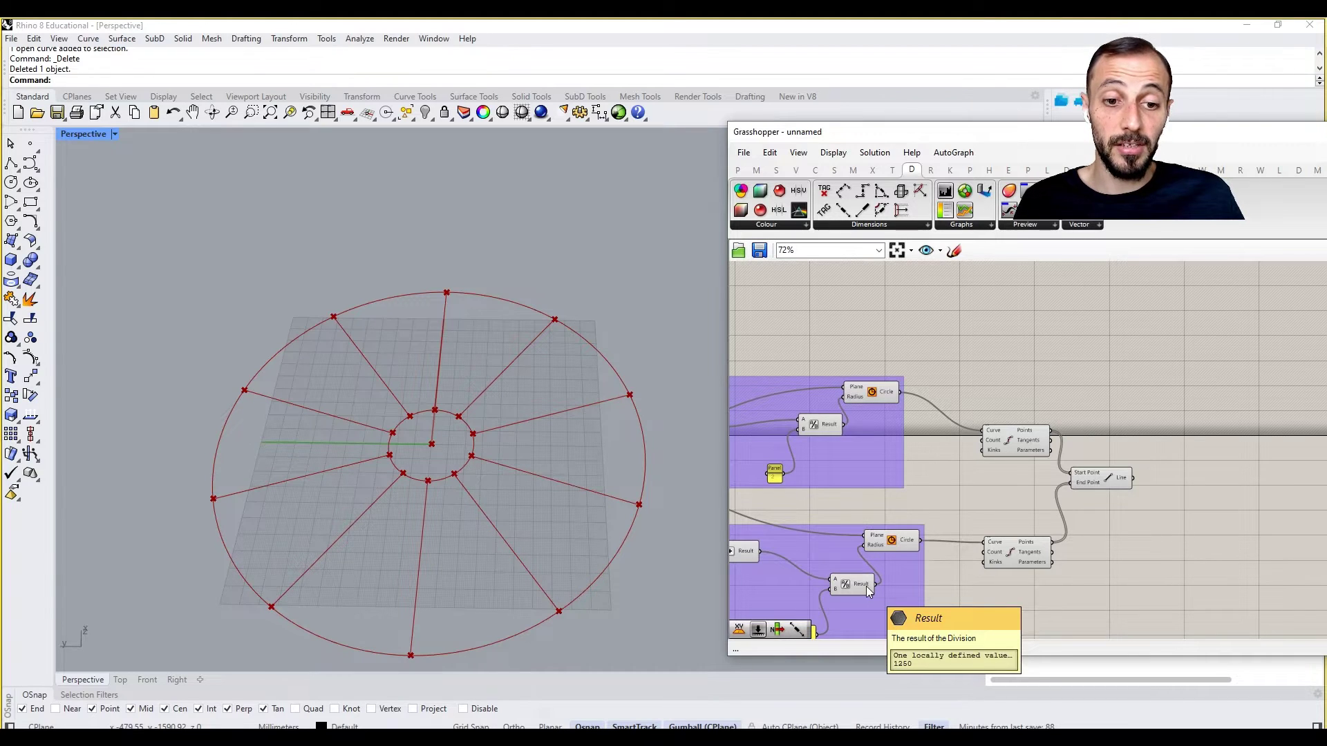
right_drag(954, 544, 1076, 542)
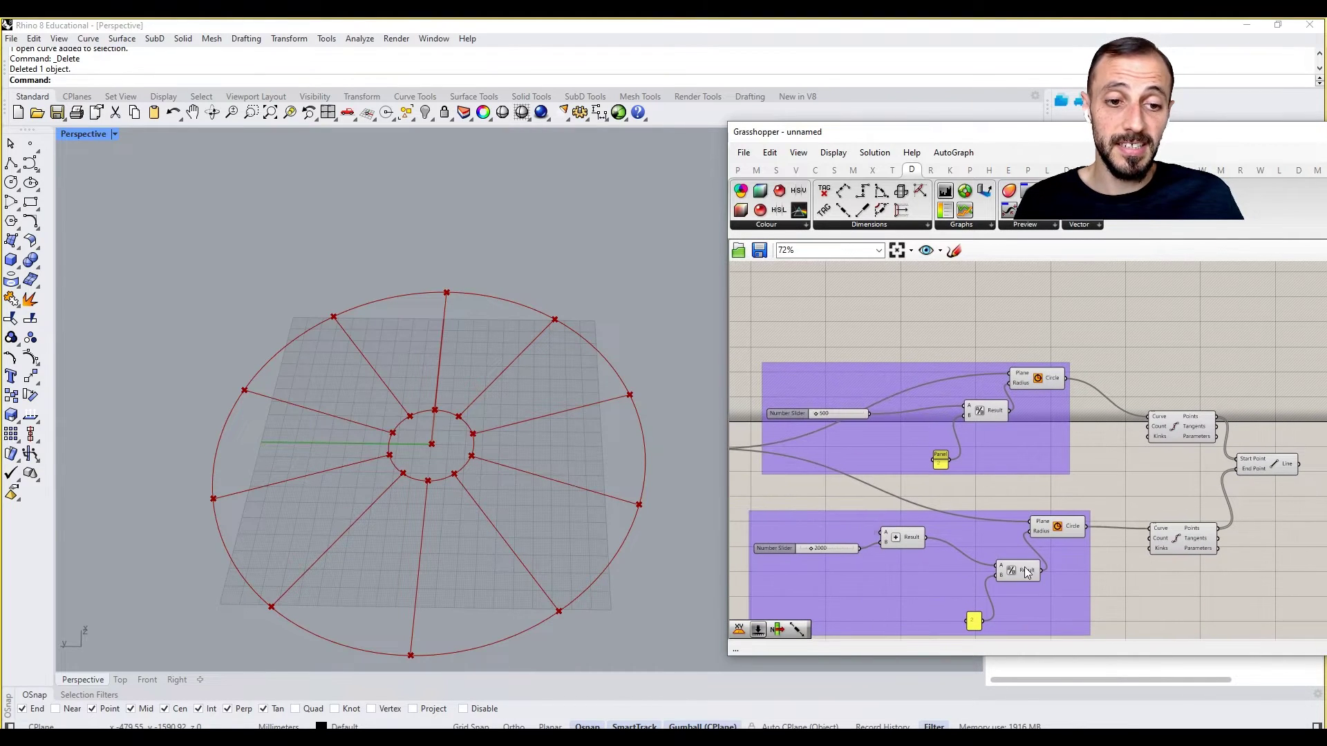
right_drag(1154, 488, 1025, 521)
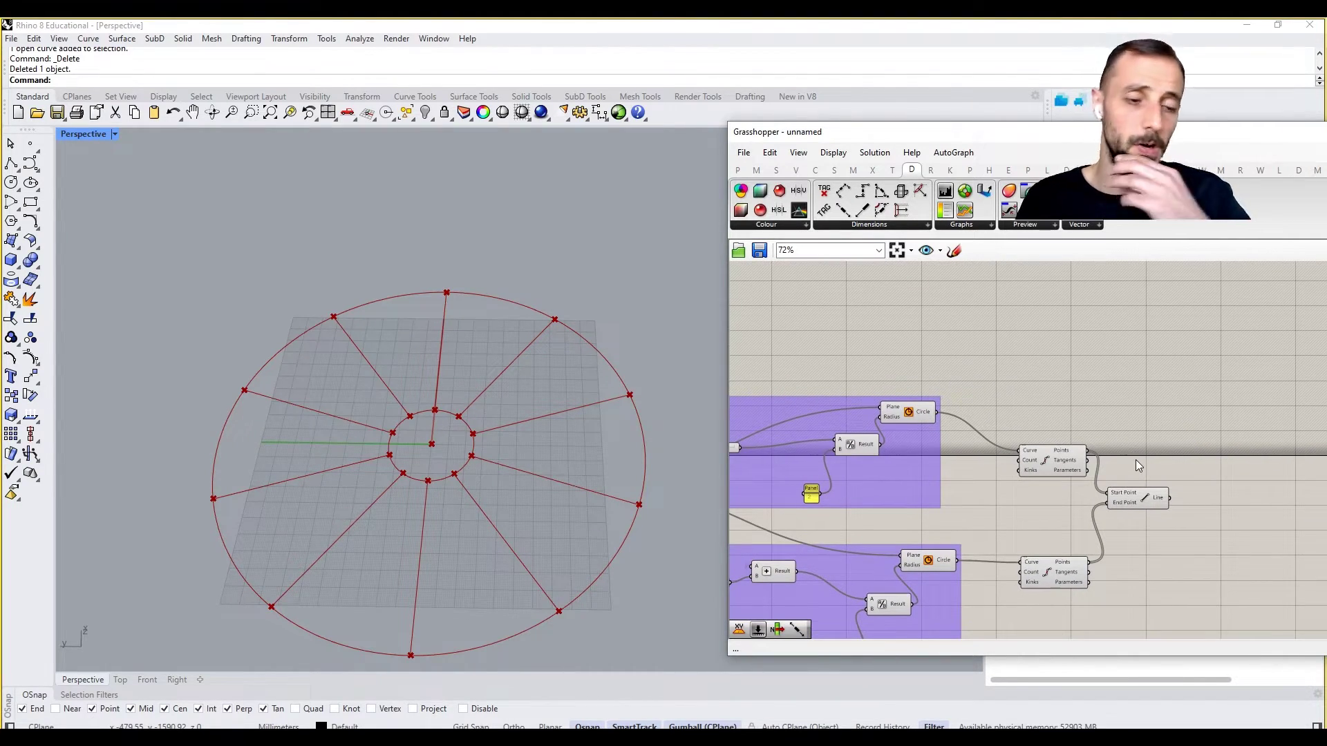
Add a Line Dimension component and connect the Line output to its Line input.
click(852, 229)
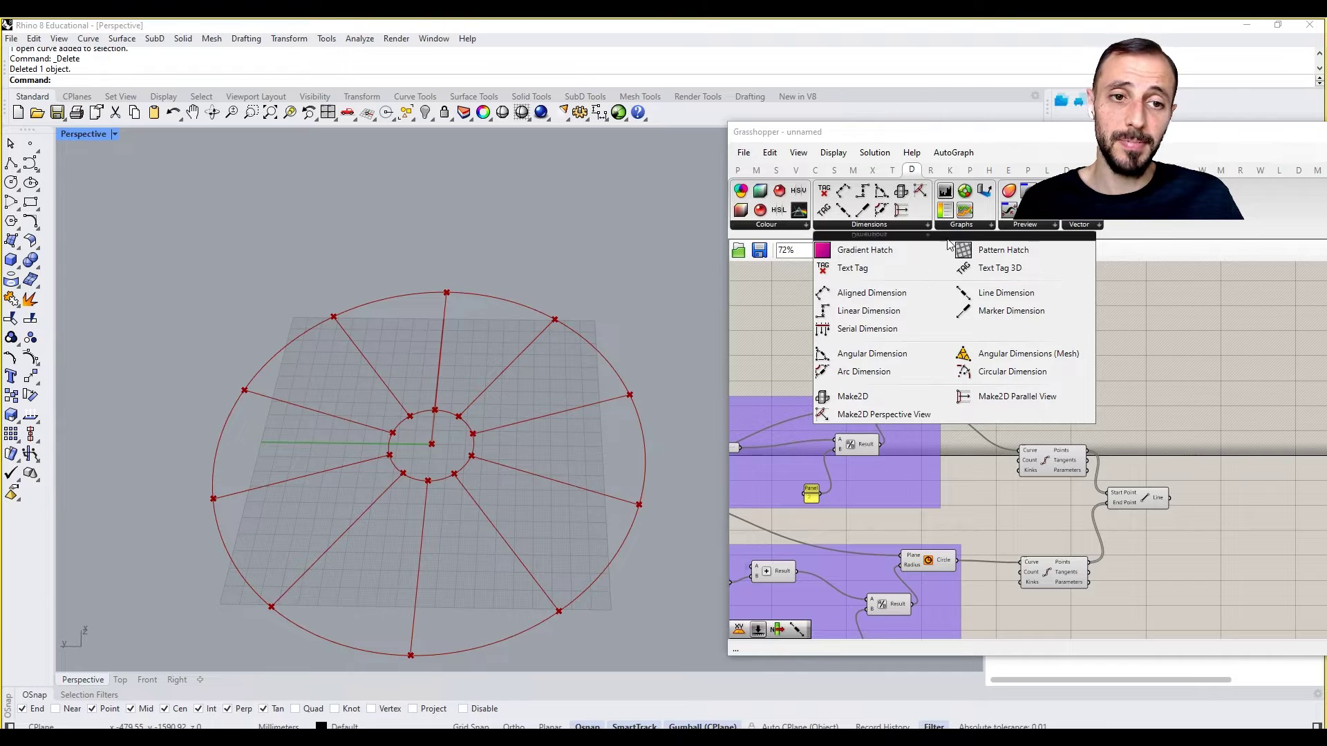
click(1007, 293)
click(1244, 509)
scroll(1162, 508, up, 2)
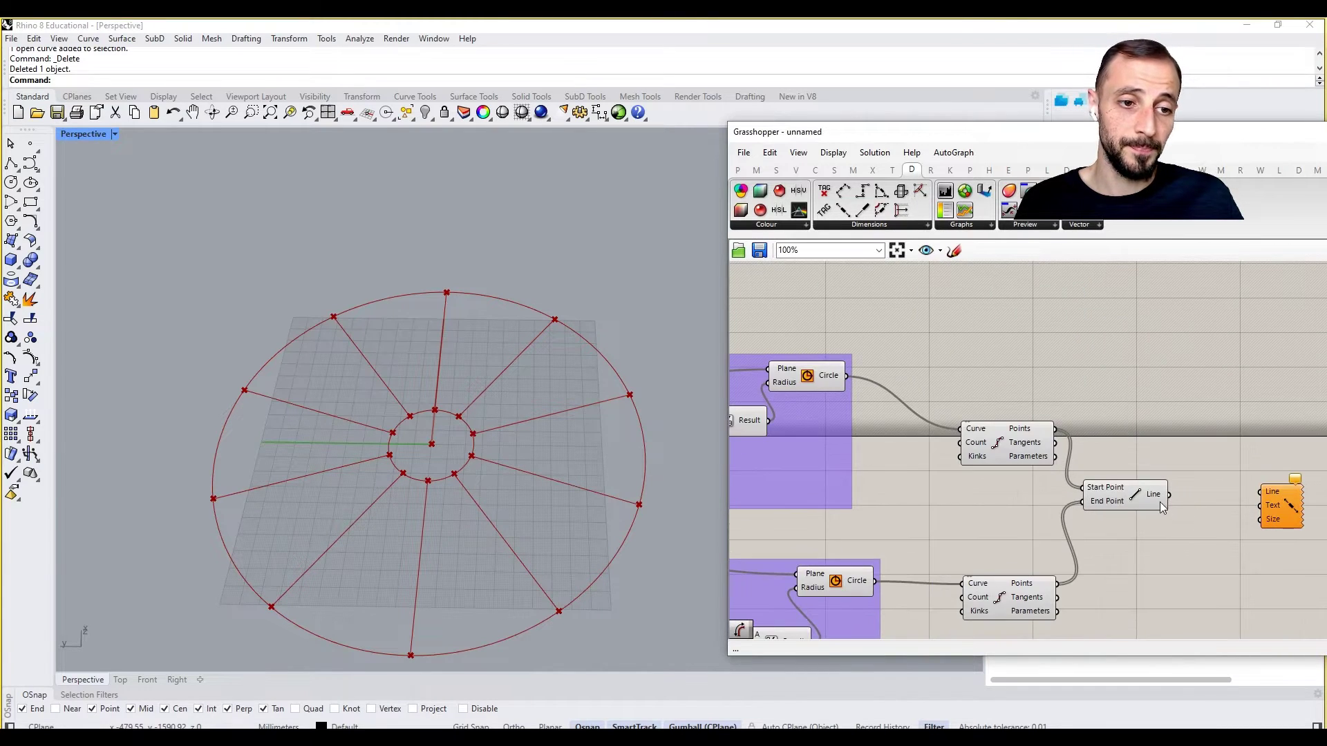
drag(1168, 494, 1260, 491)
Add a Length component, feed it the lines, and connect its Length output to the dimension's Text input.
double_click(1184, 570)
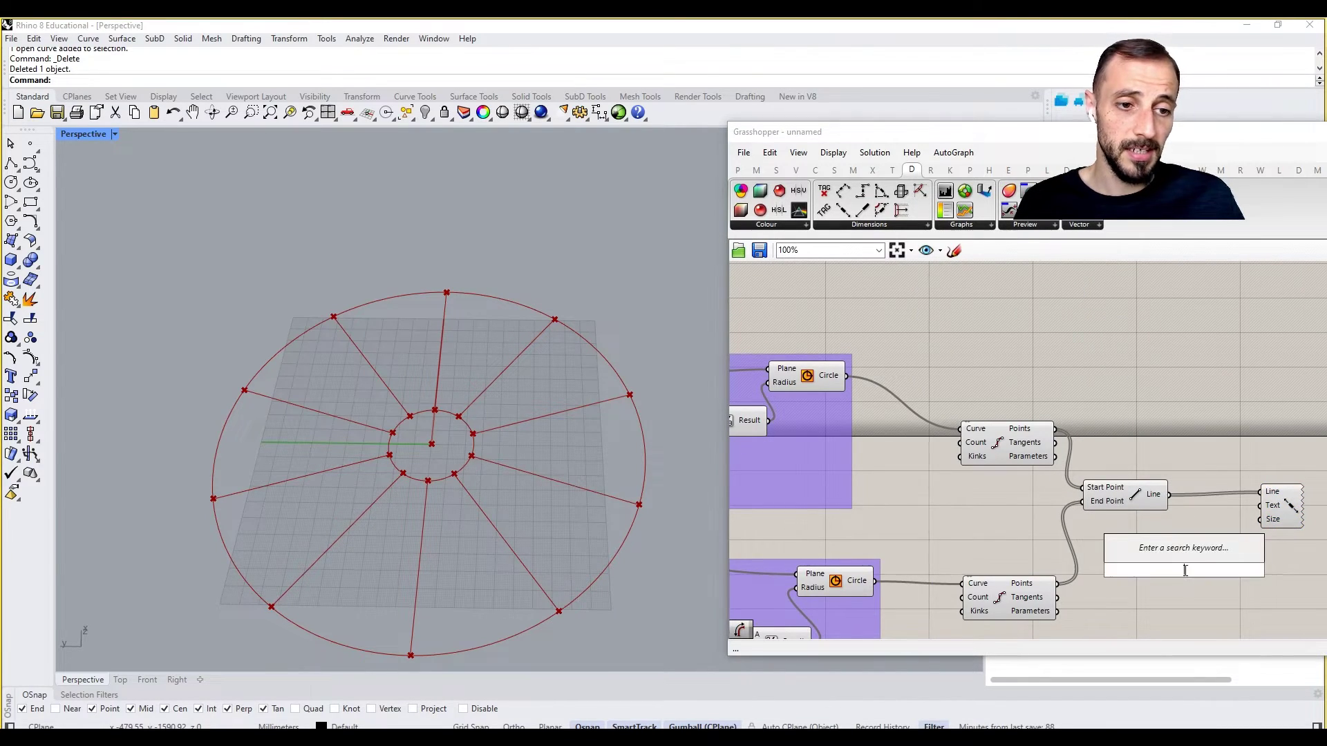
text(length)
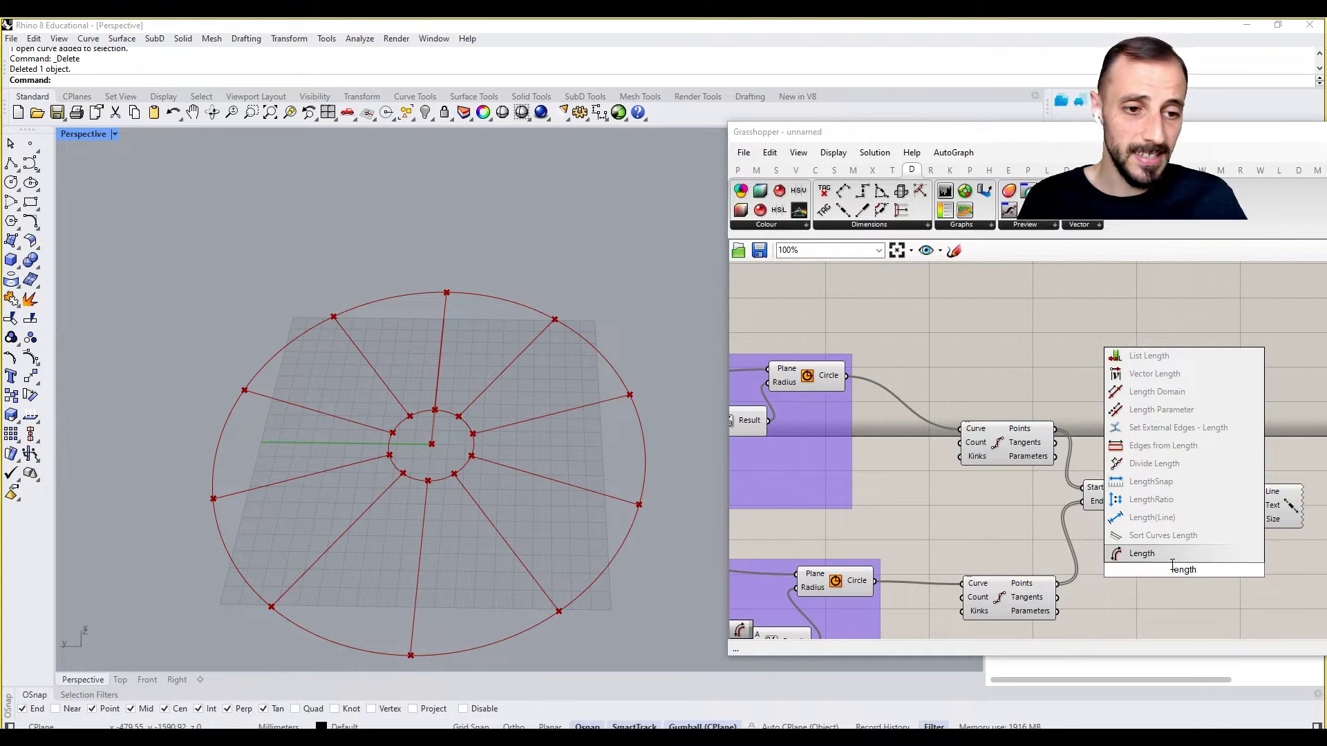
key(Return)
drag(1167, 517, 1189, 577)
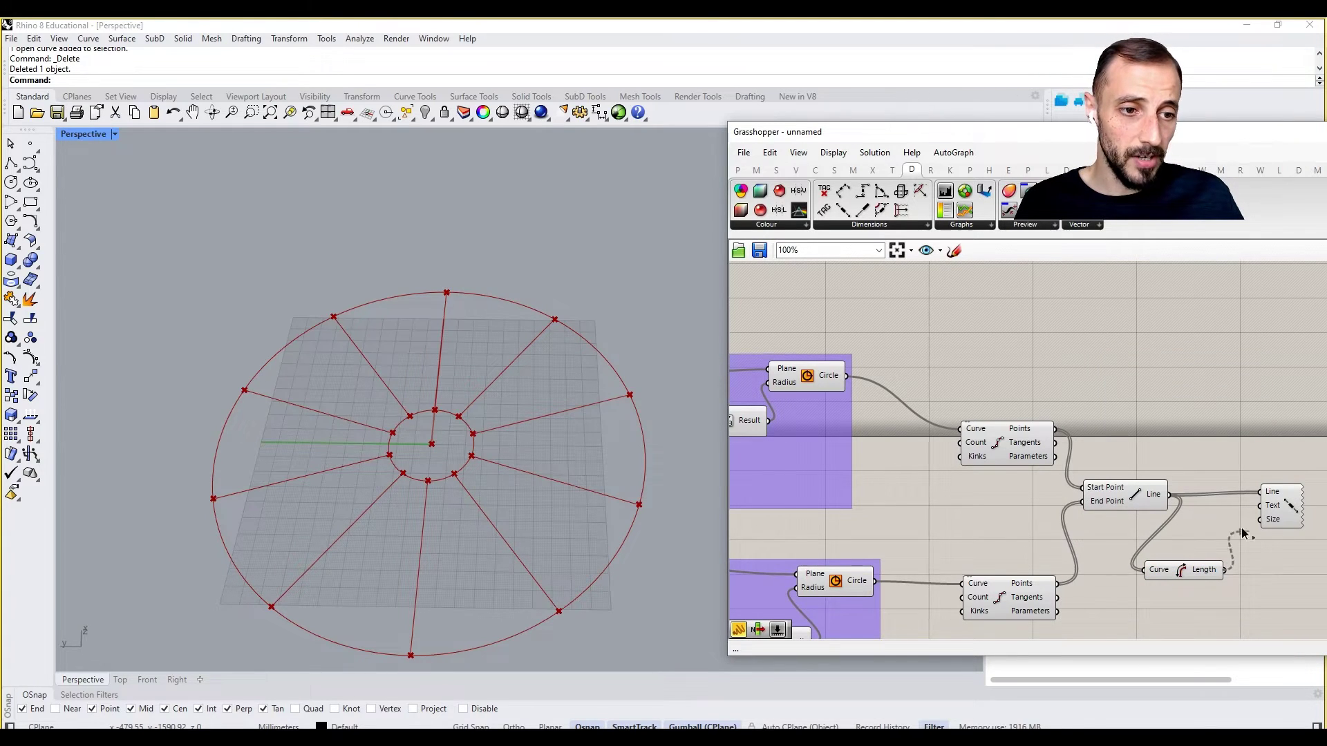
drag(1242, 533, 1250, 454)
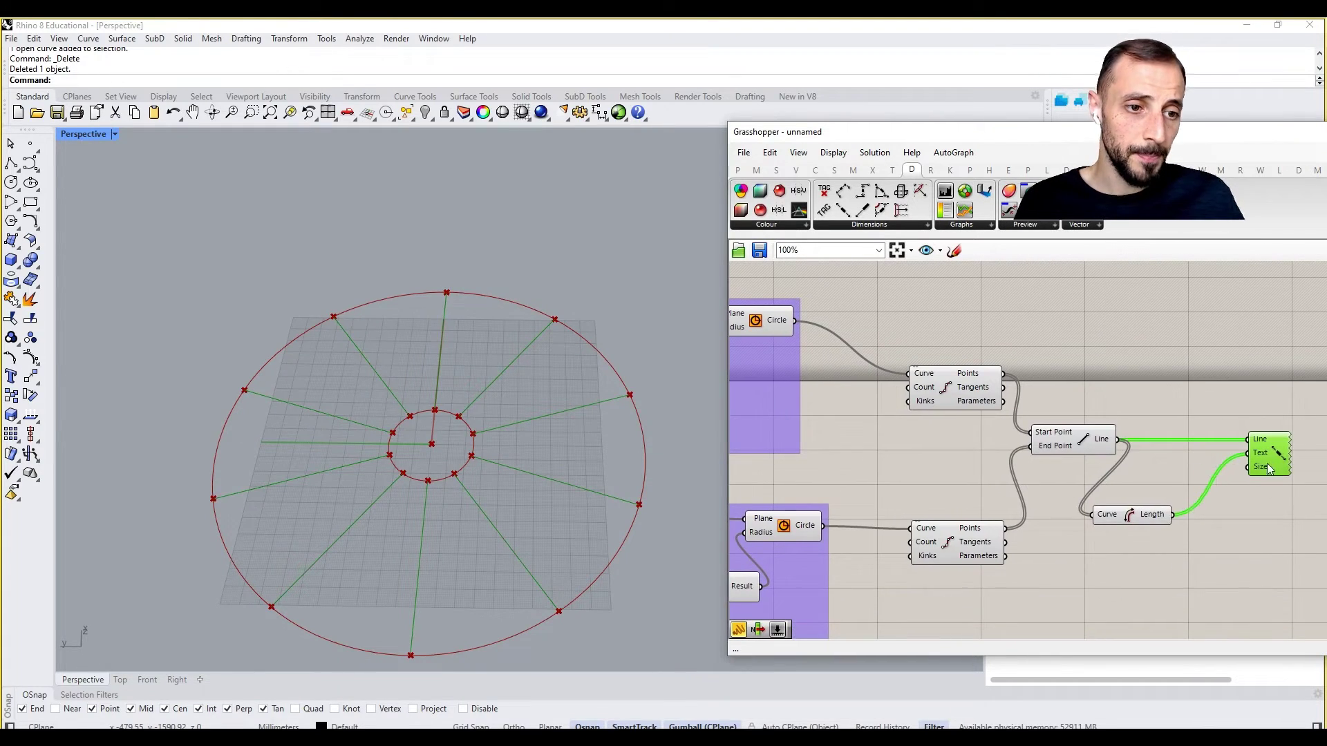
Create a number slider set to 50 and connect it to the line dimension's Size input.
double_click(1222, 595)
text(50)
key(Return)
drag(1222, 596, 1235, 493)
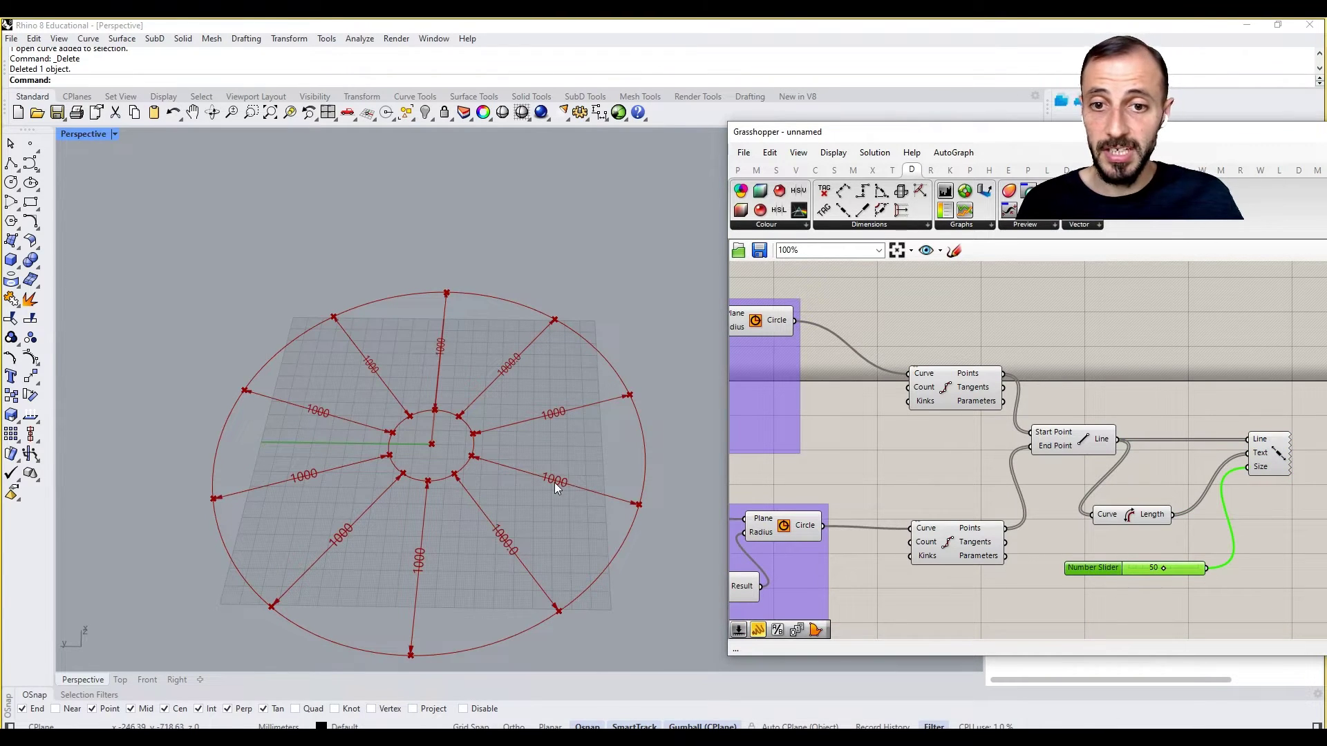
Connect the addition result directly to the lower circle's Radius, bypassing the division by 2.
right_drag(959, 475, 1185, 434)
right_drag(893, 493, 1009, 474)
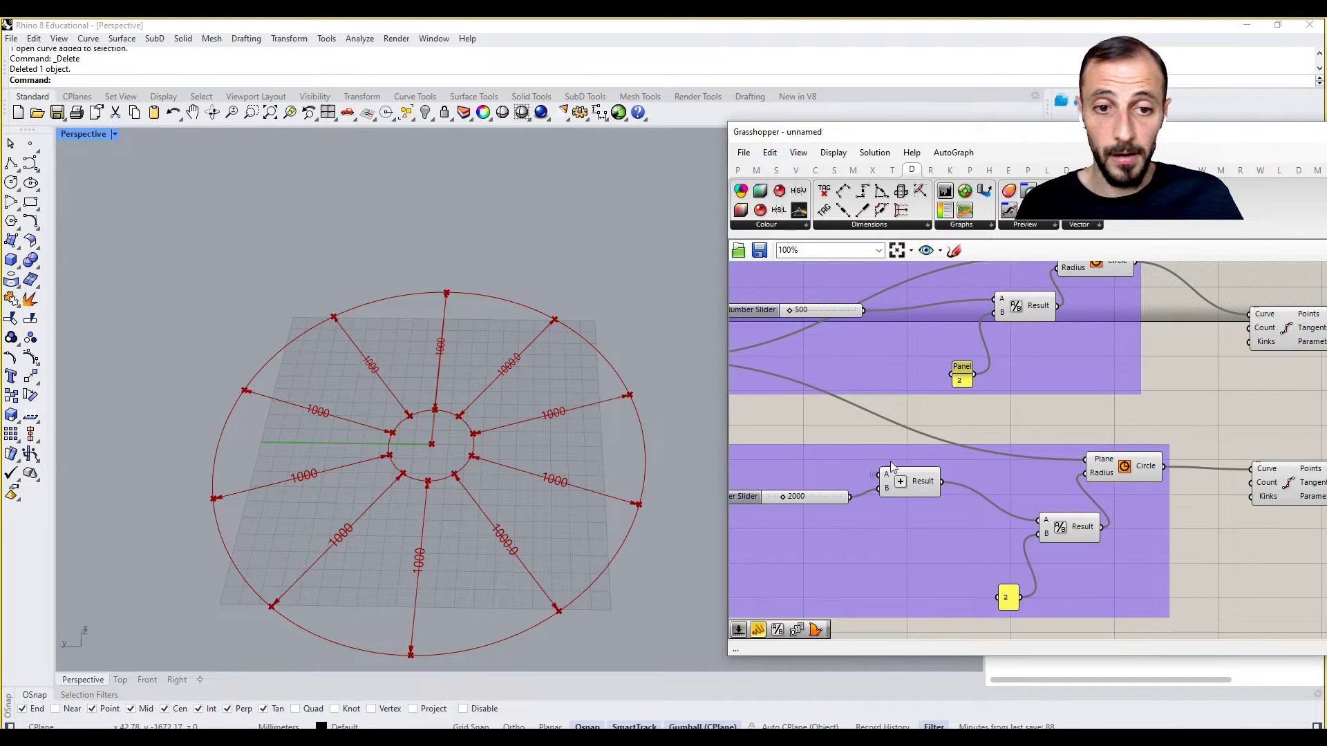
shift+drag(941, 482, 1086, 475)
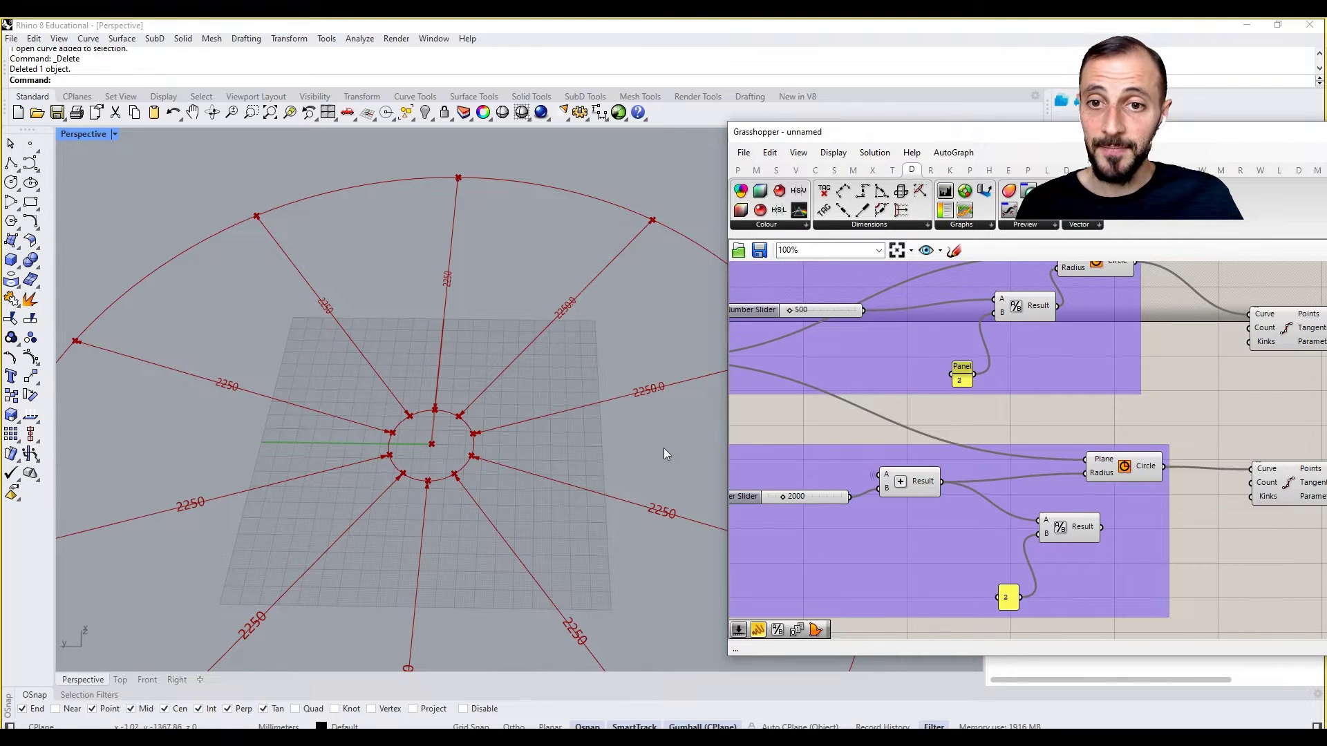
scroll(553, 456, down, 3)
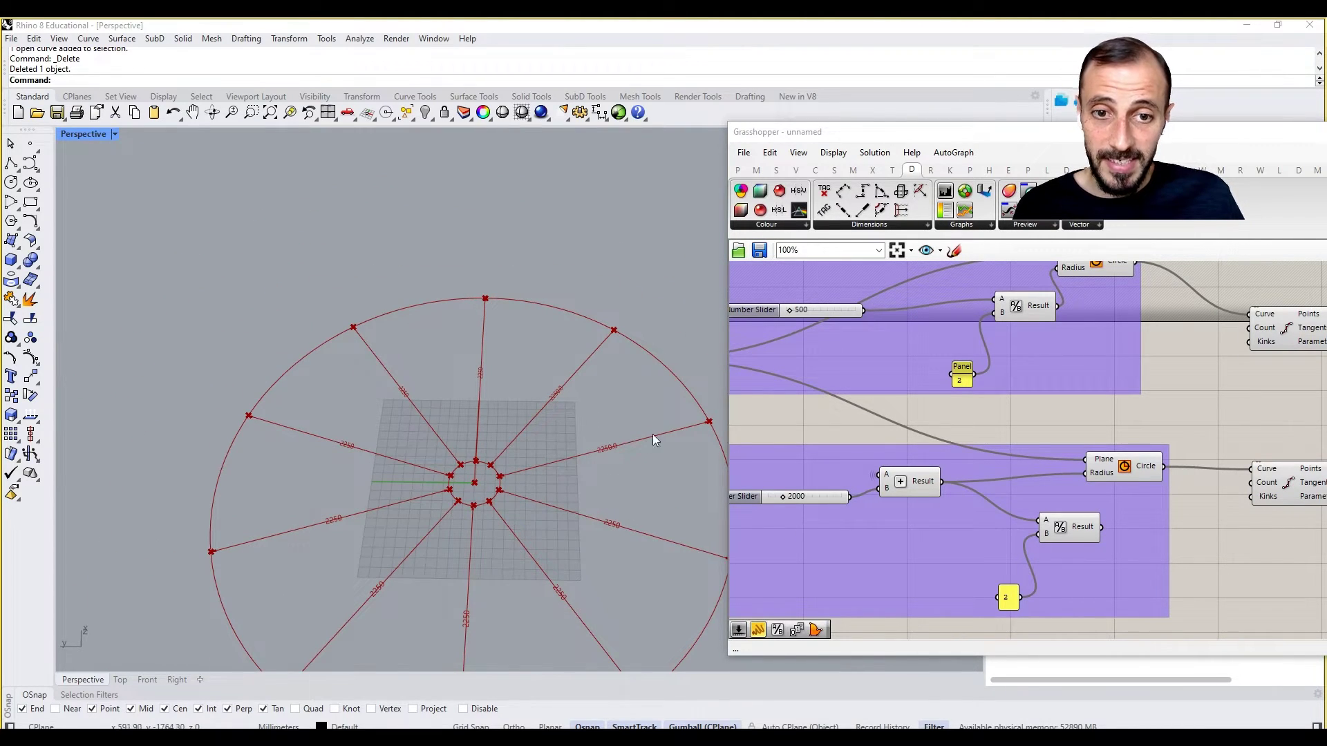
scroll(604, 467, up, 4)
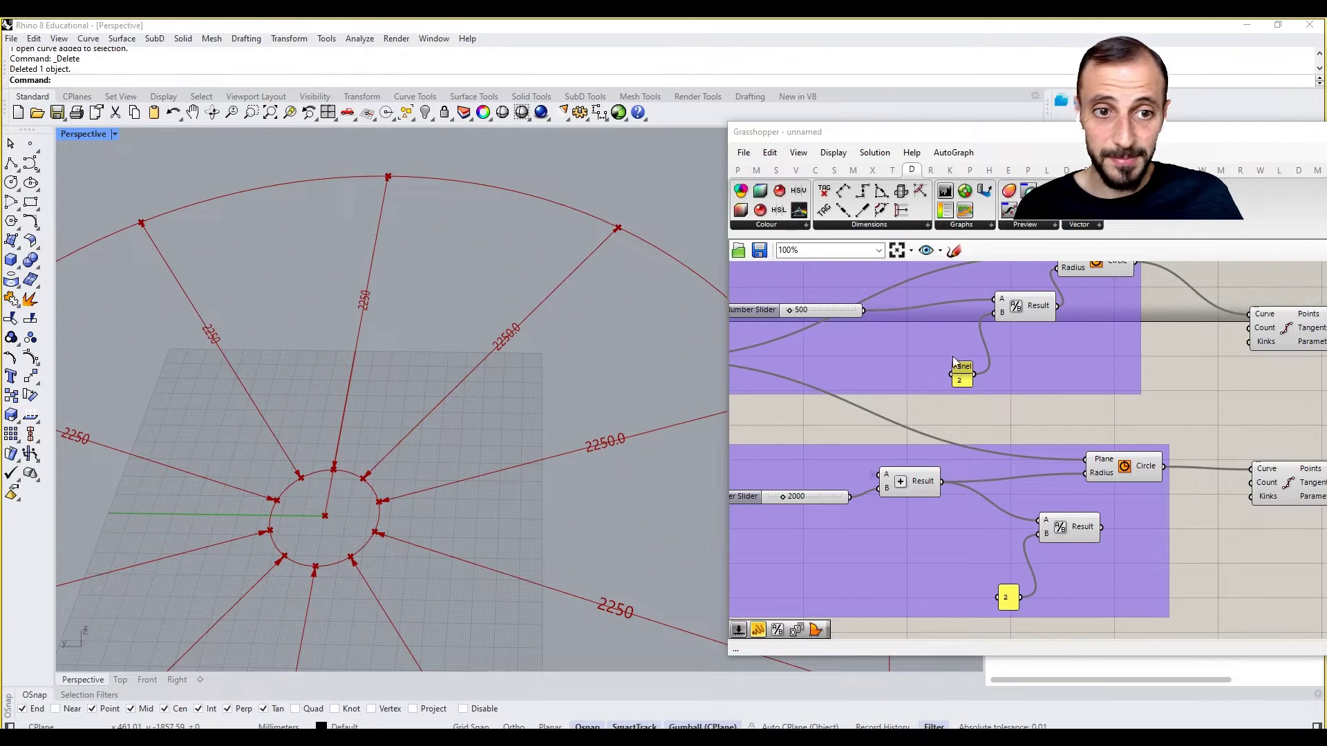
Connect the 500 number slider directly to the upper circle's Radius, bypassing its division by 2.
drag(864, 311, 1069, 272)
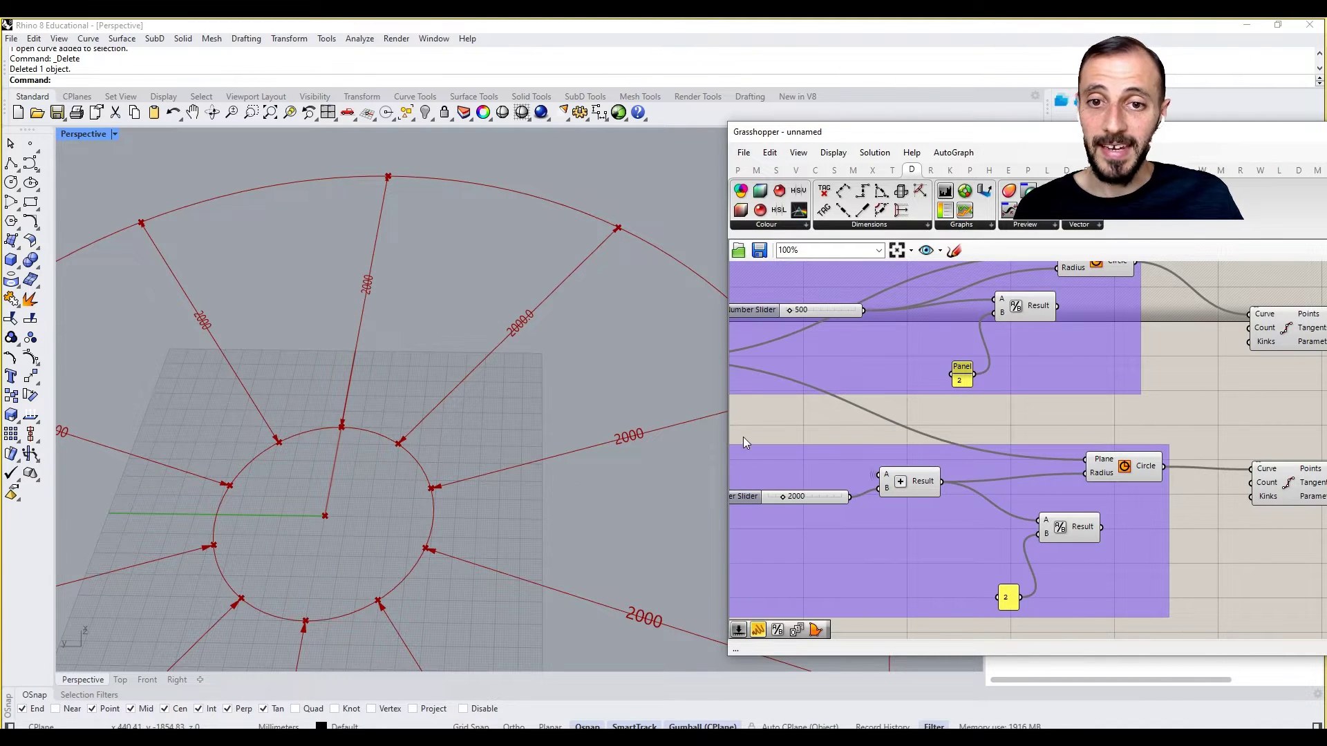
scroll(379, 434, down, 5)
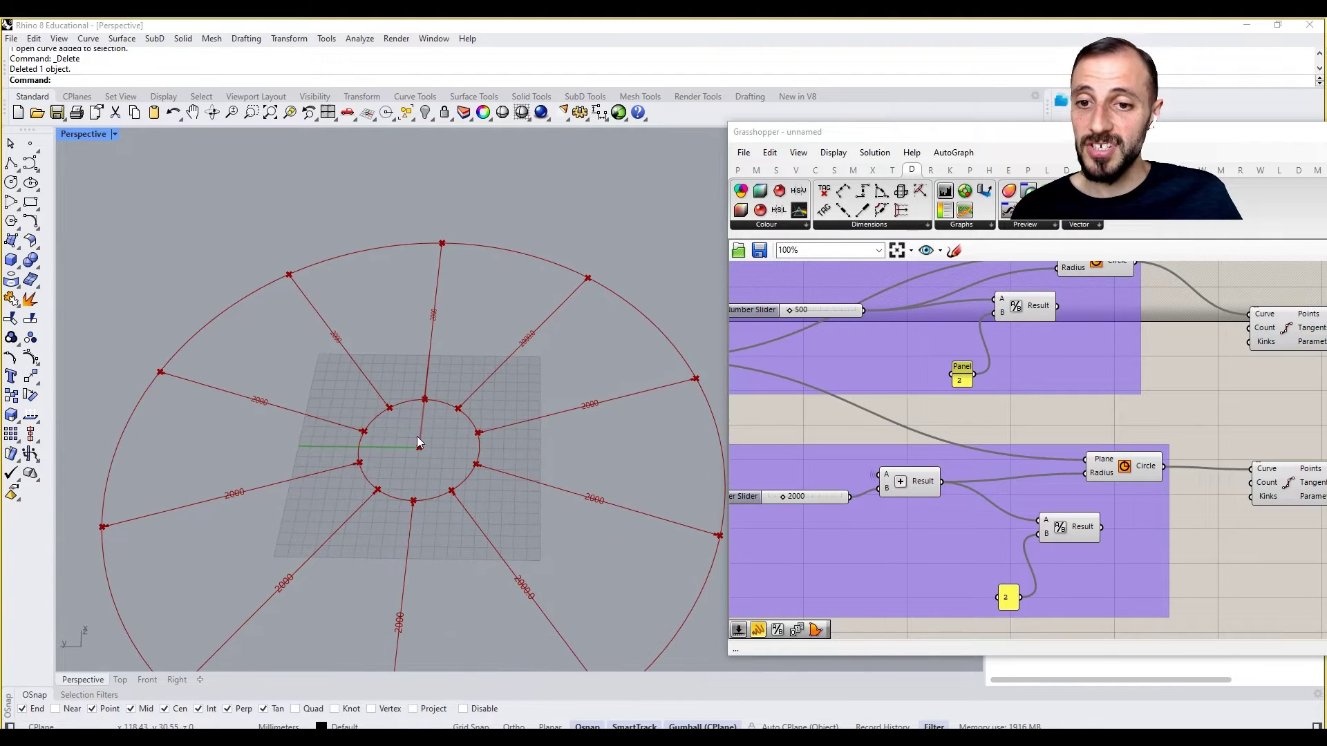
shift+right_drag(421, 432, 434, 385)
scroll(408, 415, down, 4)
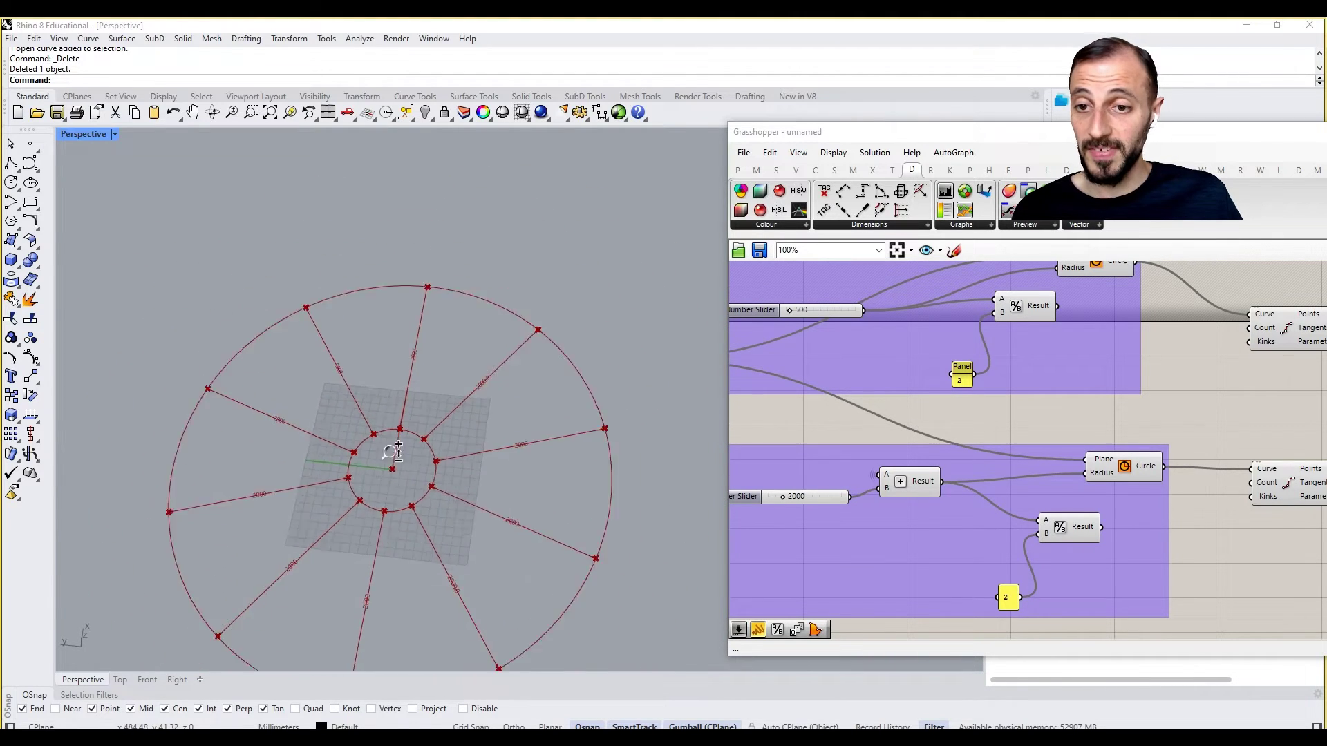
scroll(398, 424, up, 4)
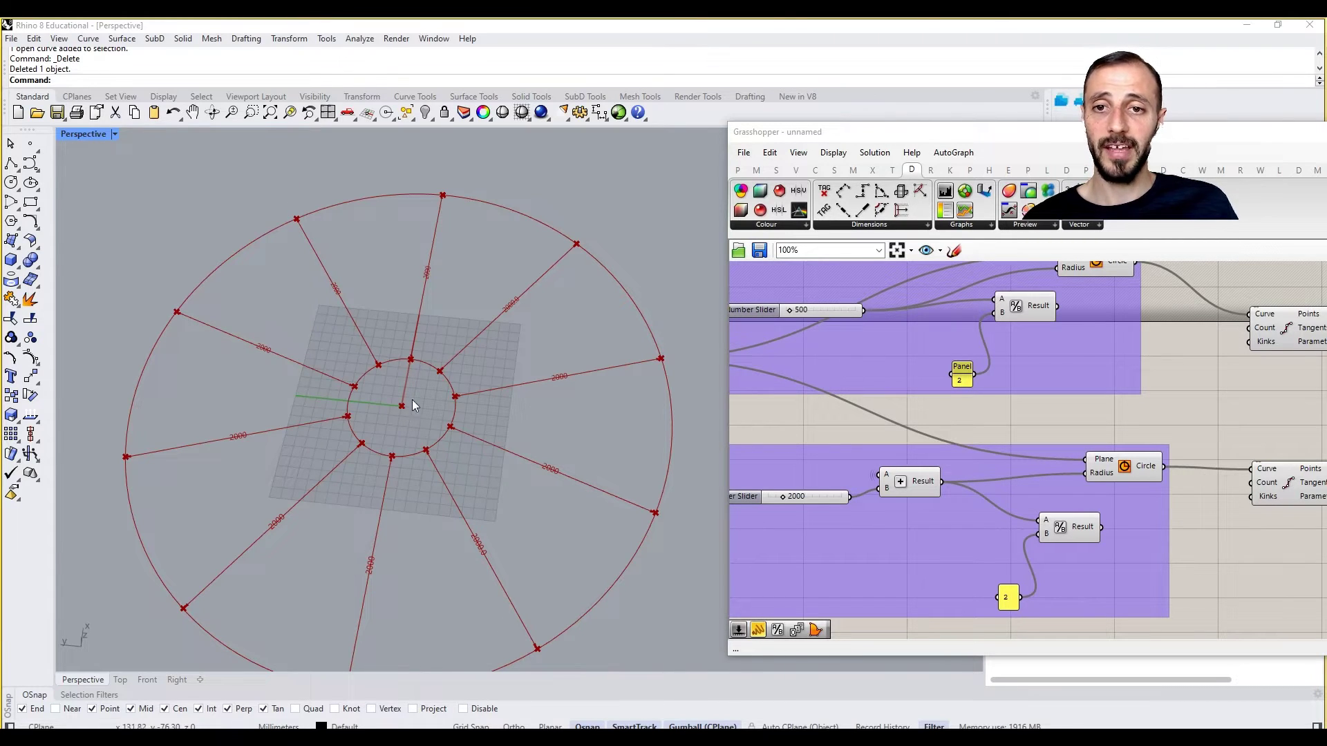
Delete the two unused division components and their panels containing 2 from both circle groups.
click(1035, 306)
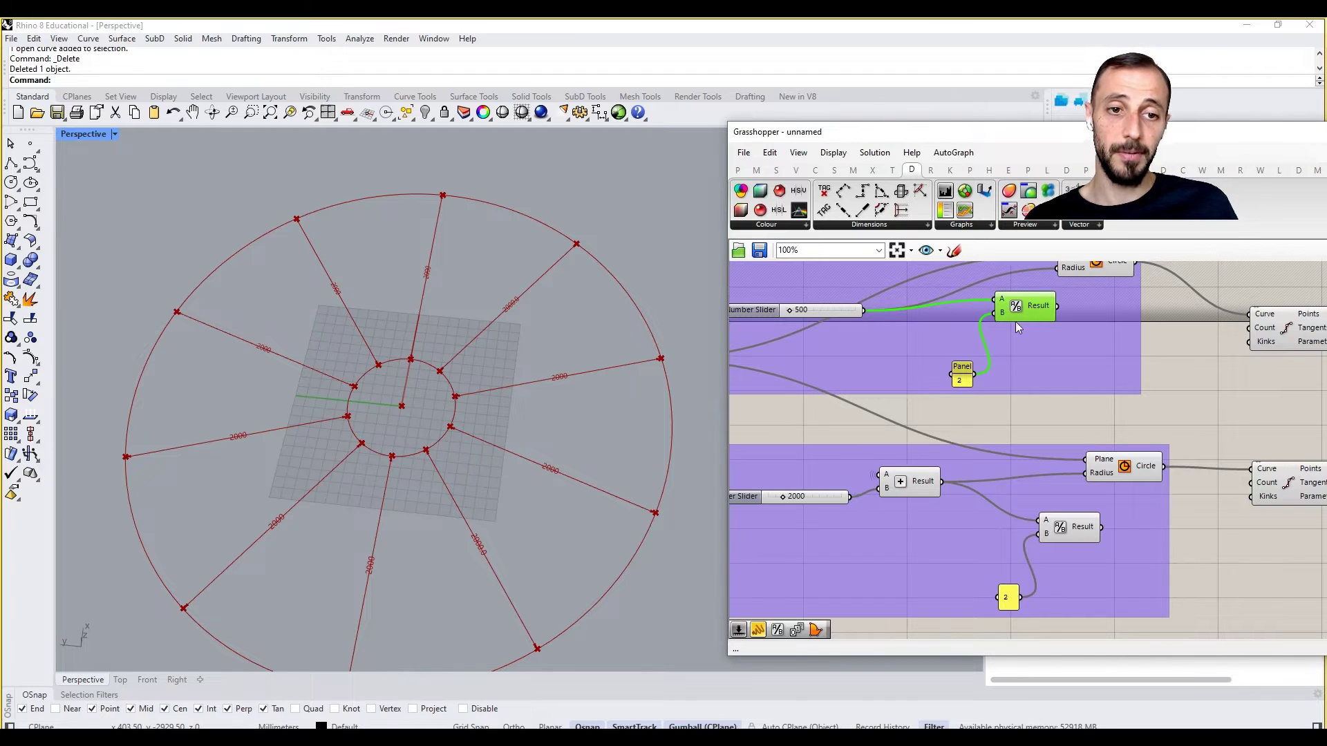
key(Delete)
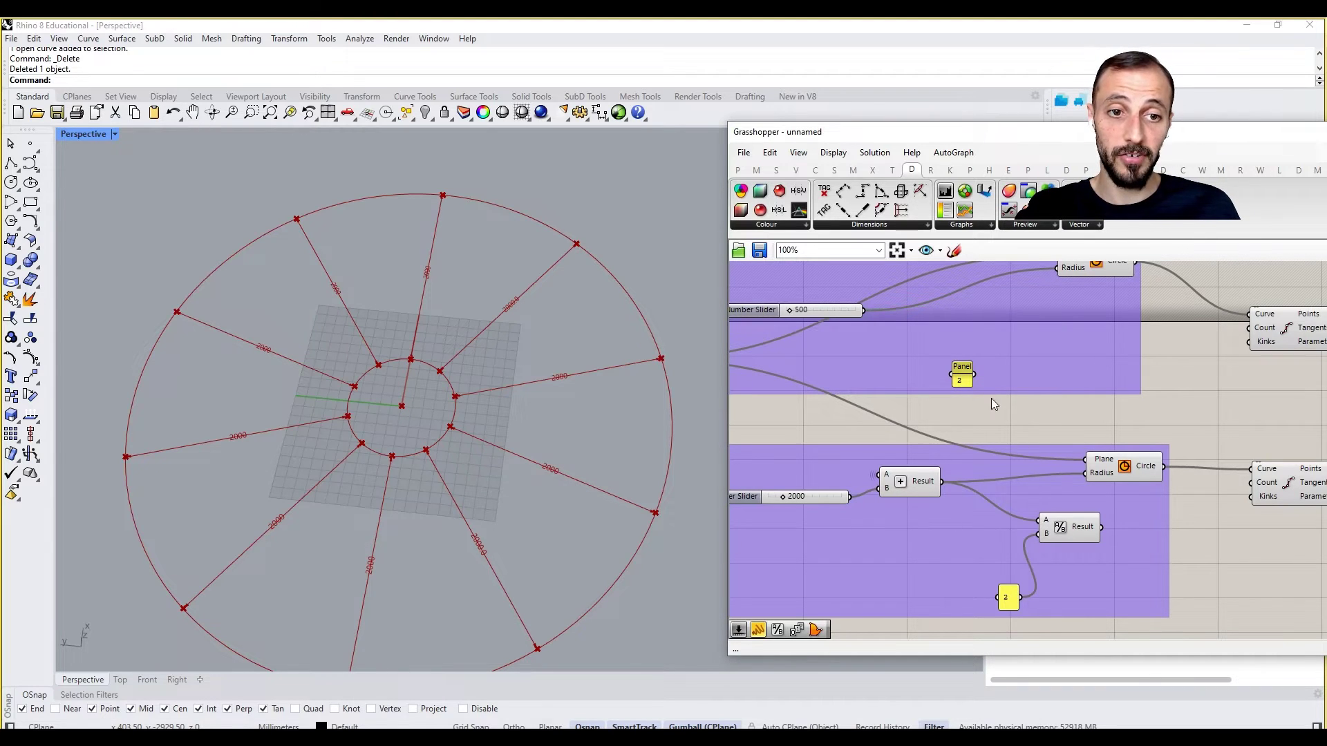
click(965, 373)
key(Delete)
click(1068, 528)
key(Delete)
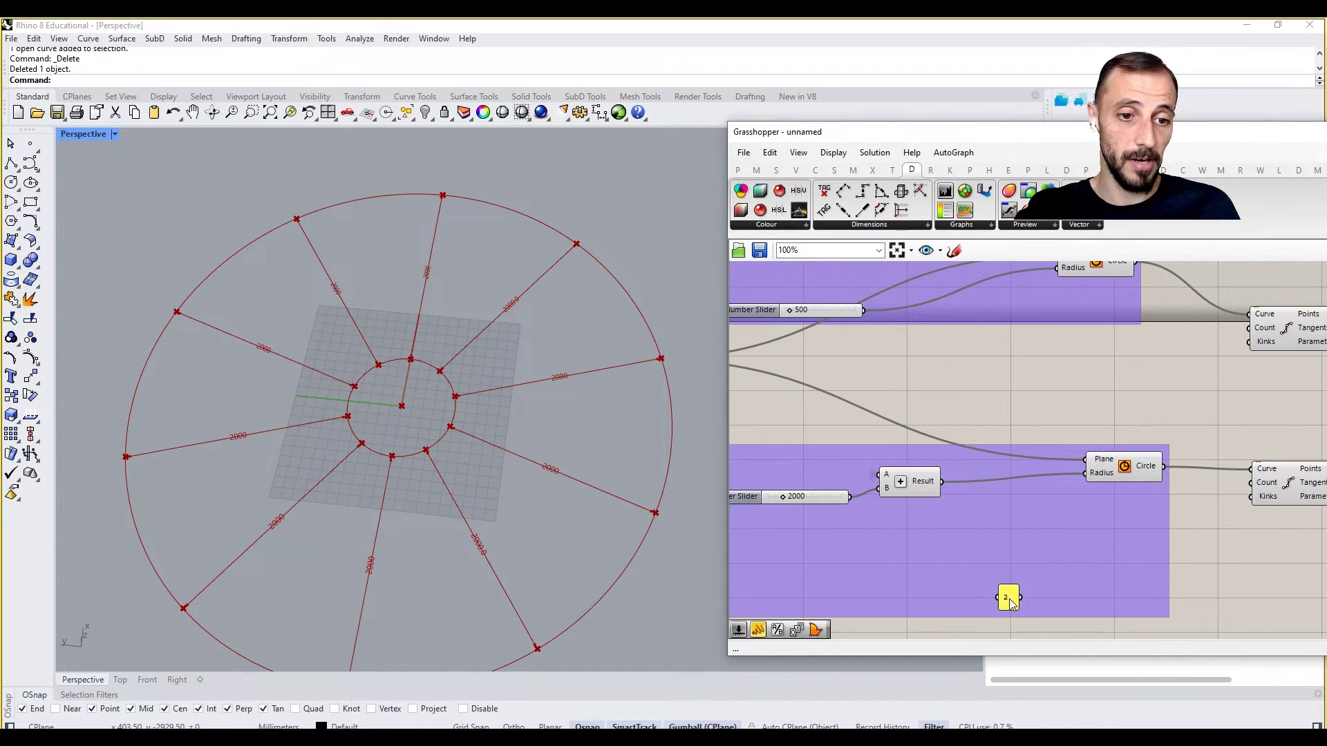
click(1008, 597)
key(Delete)
scroll(1052, 528, down, 1)
right_drag(1052, 528, 933, 465)
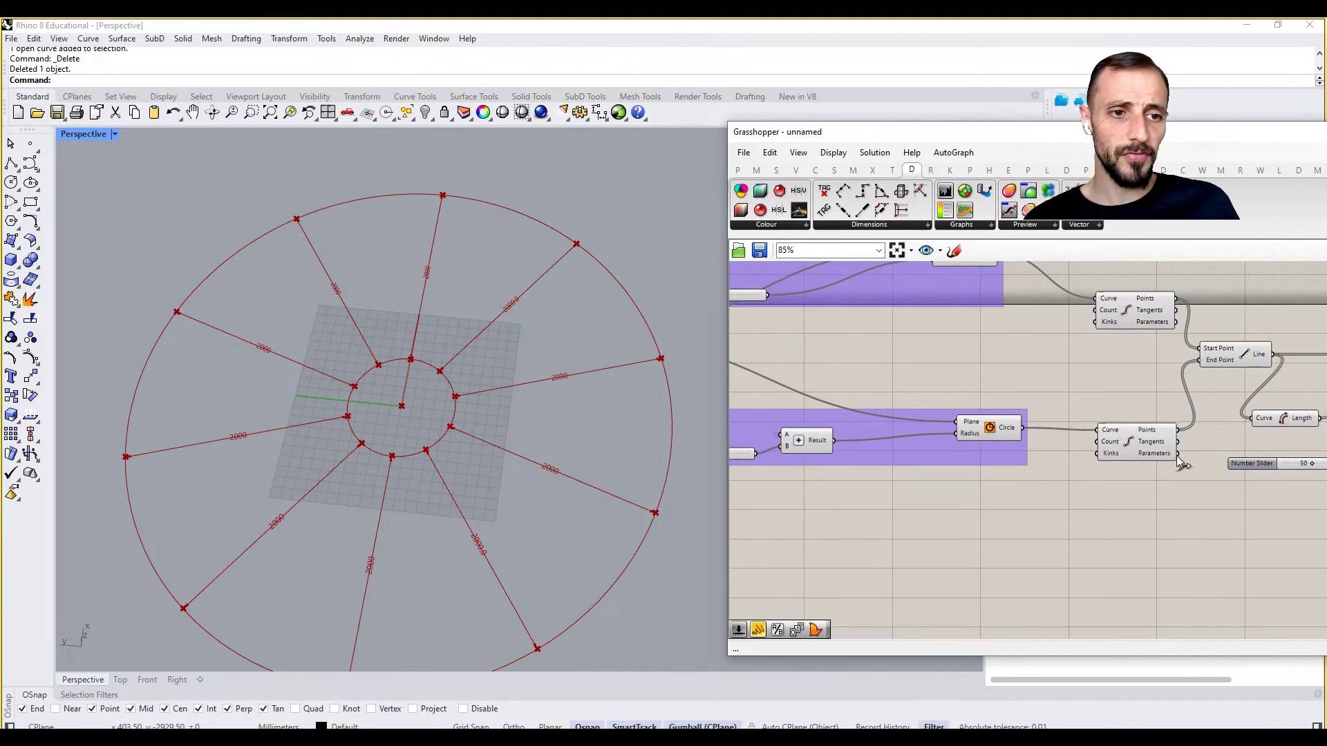
Delete both Divide Curve components between the circles and the Line component.
right_drag(1179, 460, 1080, 460)
drag(1275, 302, 1075, 555)
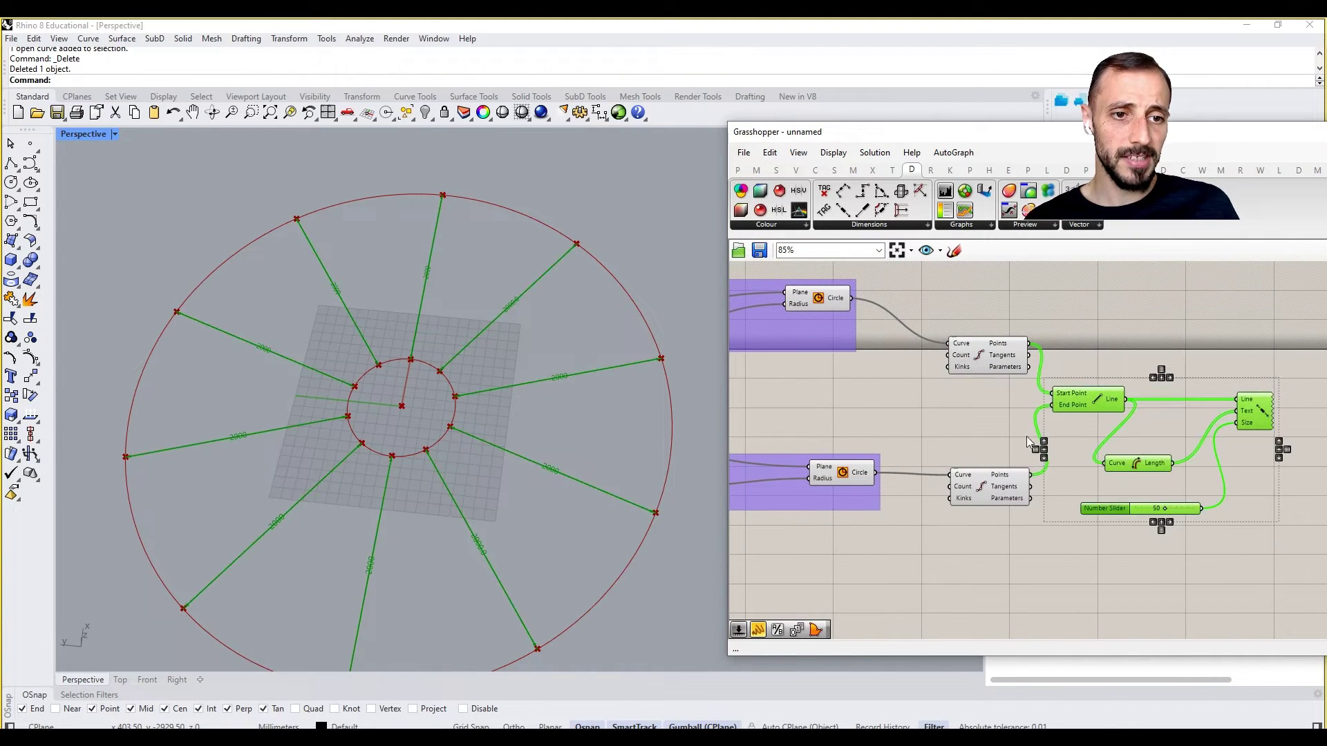
drag(1051, 286, 937, 633)
key(Delete)
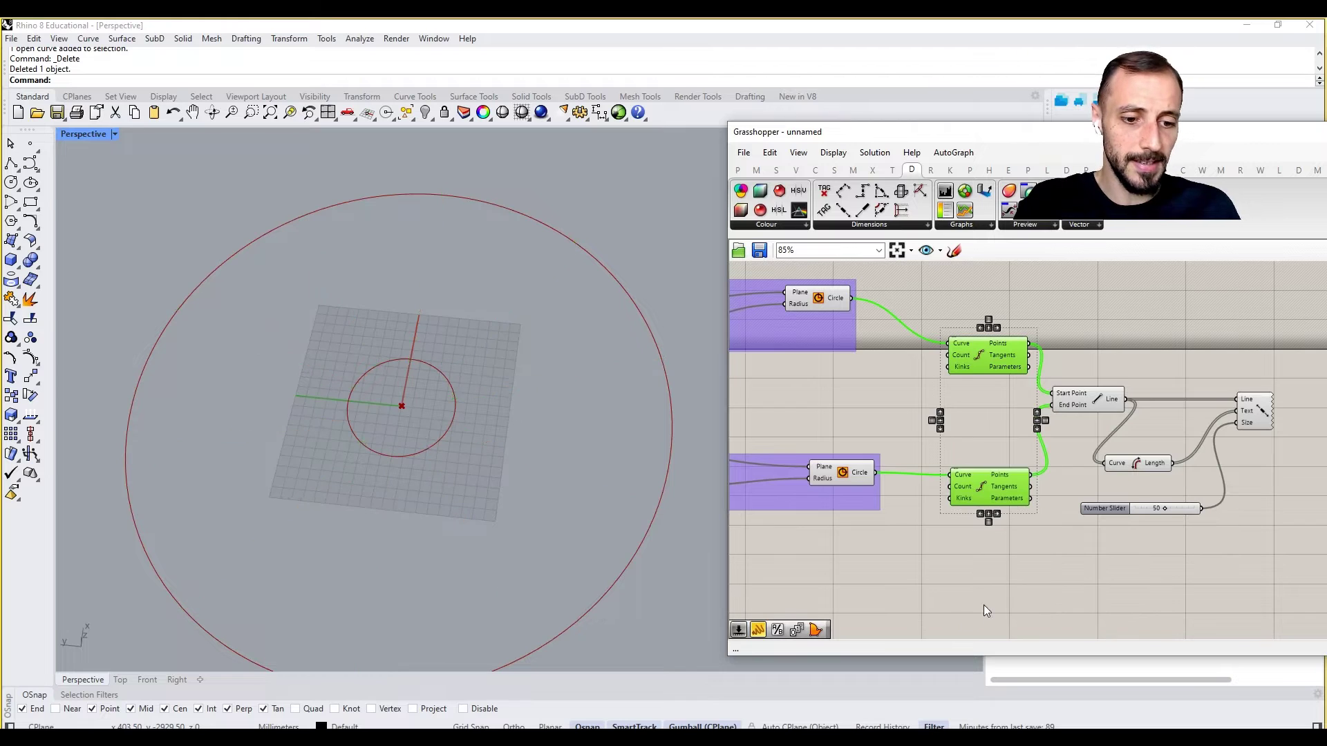
Move the Line, Length and line dimension components with their 50 number slider above the two circle groups.
drag(1318, 343, 1047, 598)
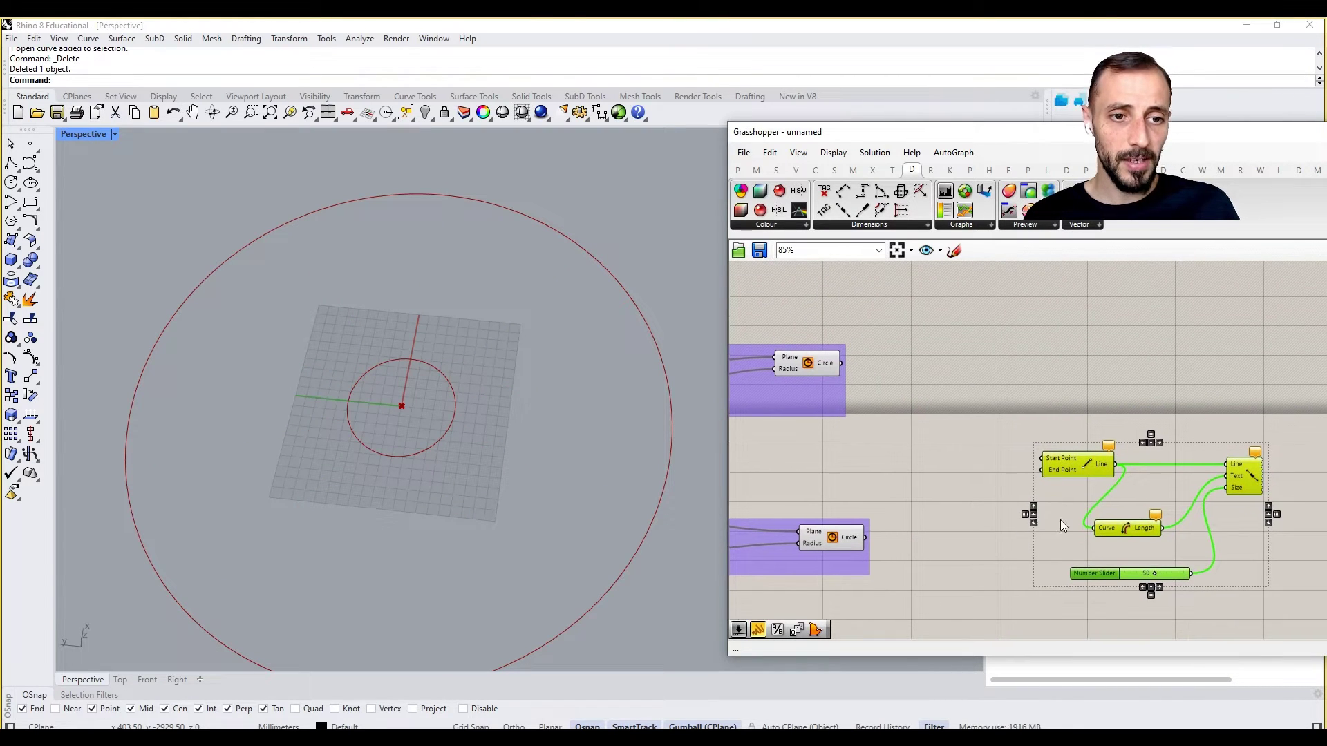
scroll(1060, 520, down, 3)
drag(1104, 466, 1134, 305)
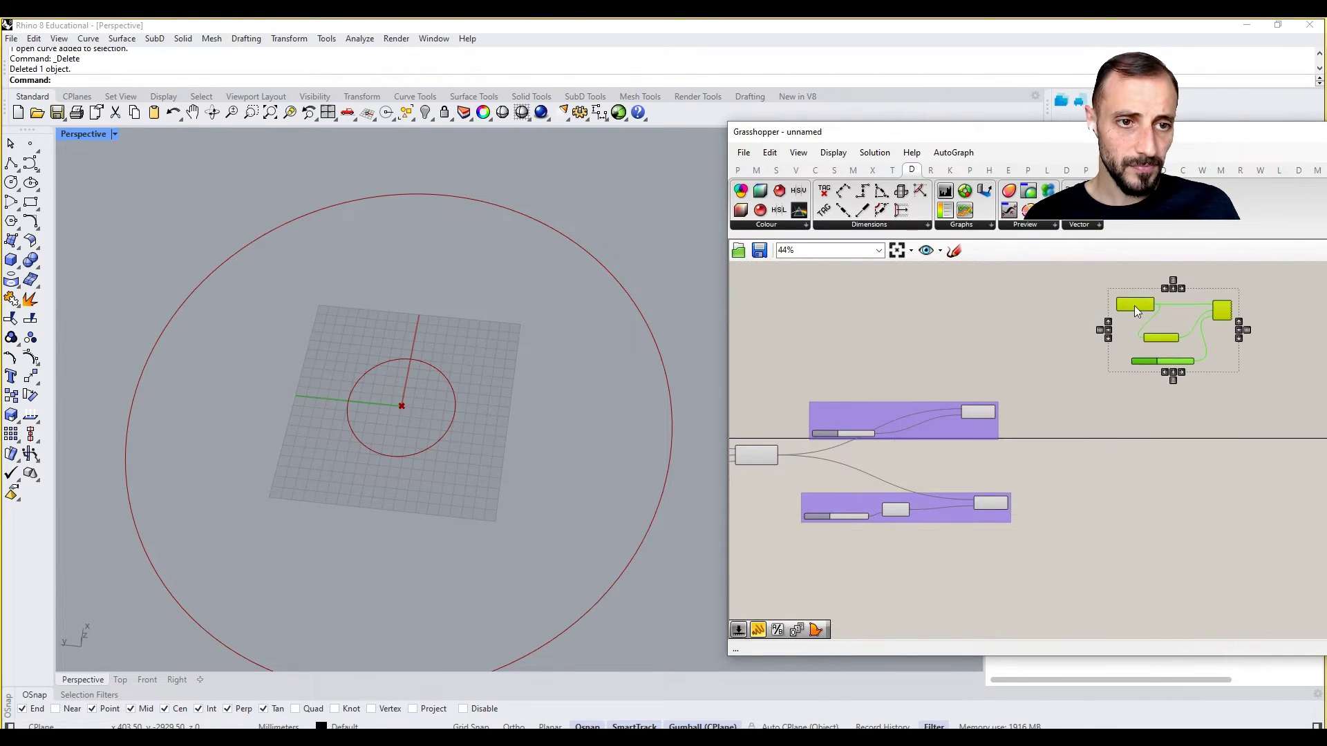
Group the line, length, slider and dimension components, and colour the group opaque purple with hue 254 and alpha 255.
scroll(998, 334, up, 3)
right_click(998, 334)
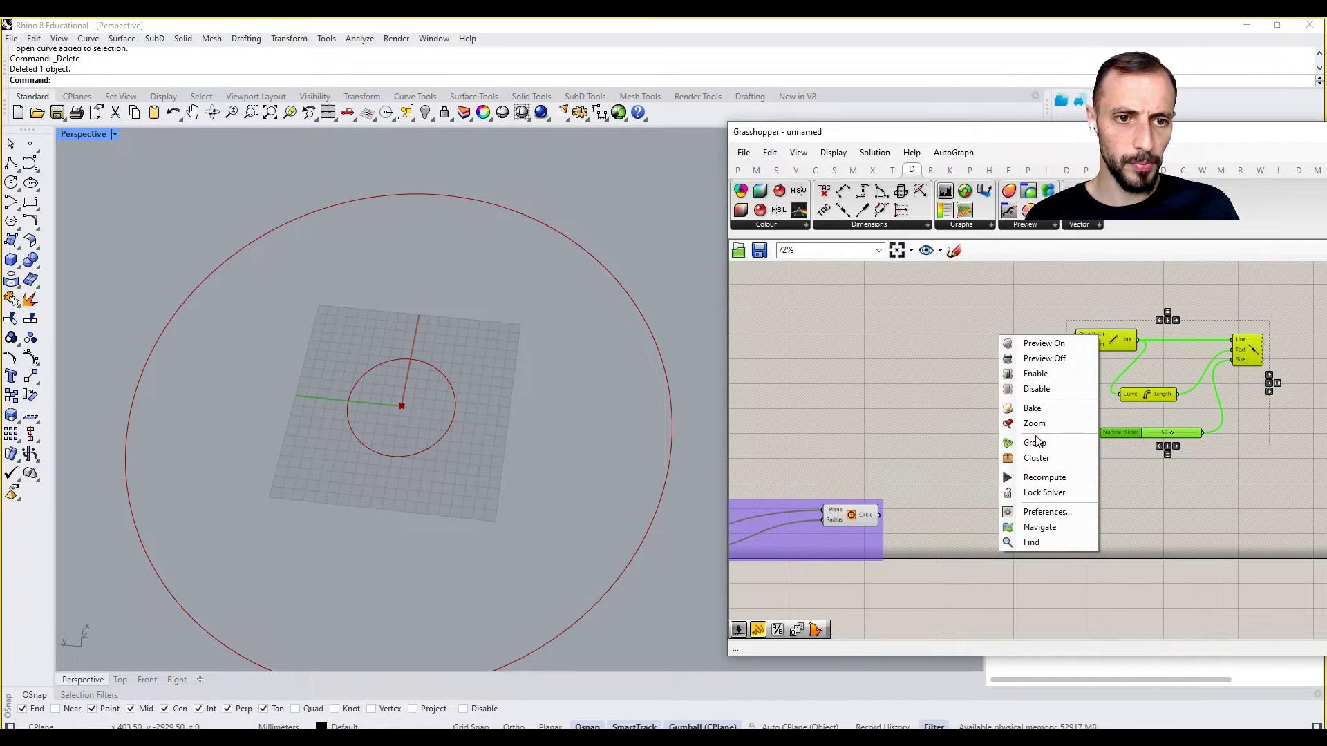
click(1014, 439)
right_click(1087, 395)
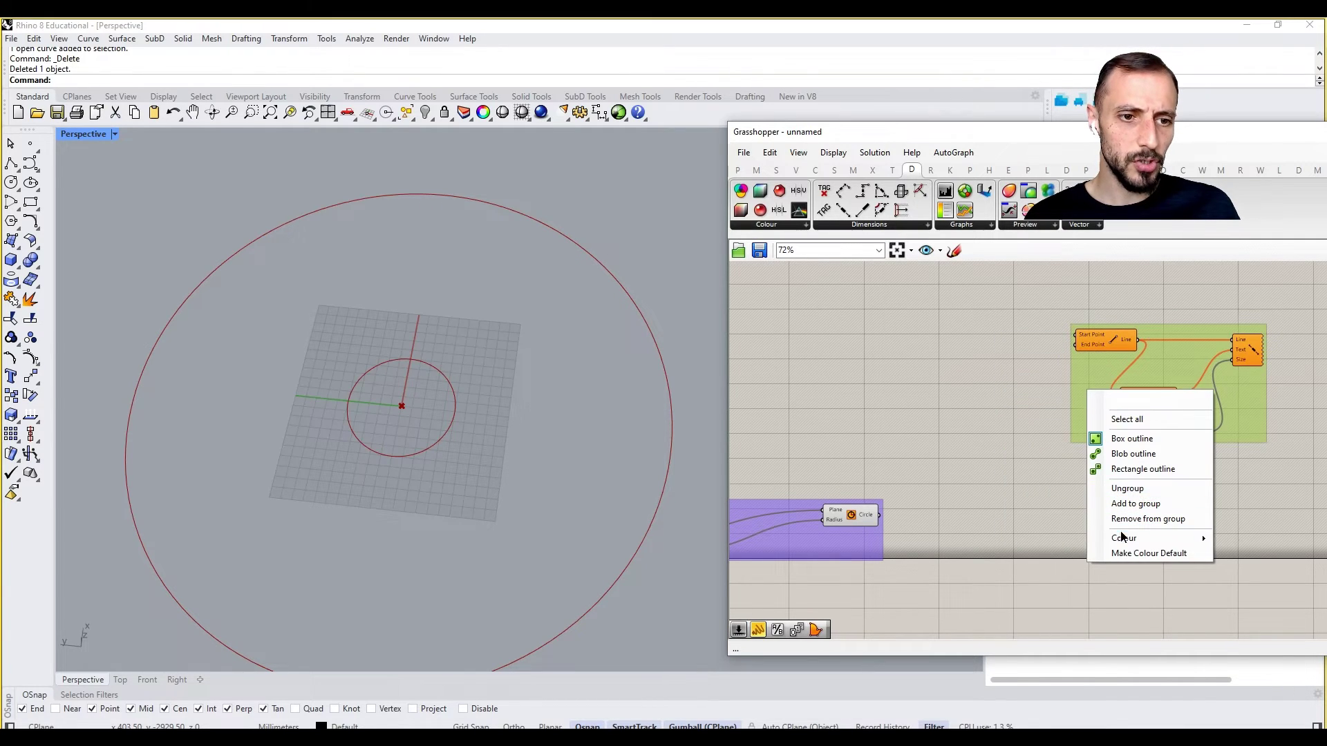
mouse_move(1162, 538)
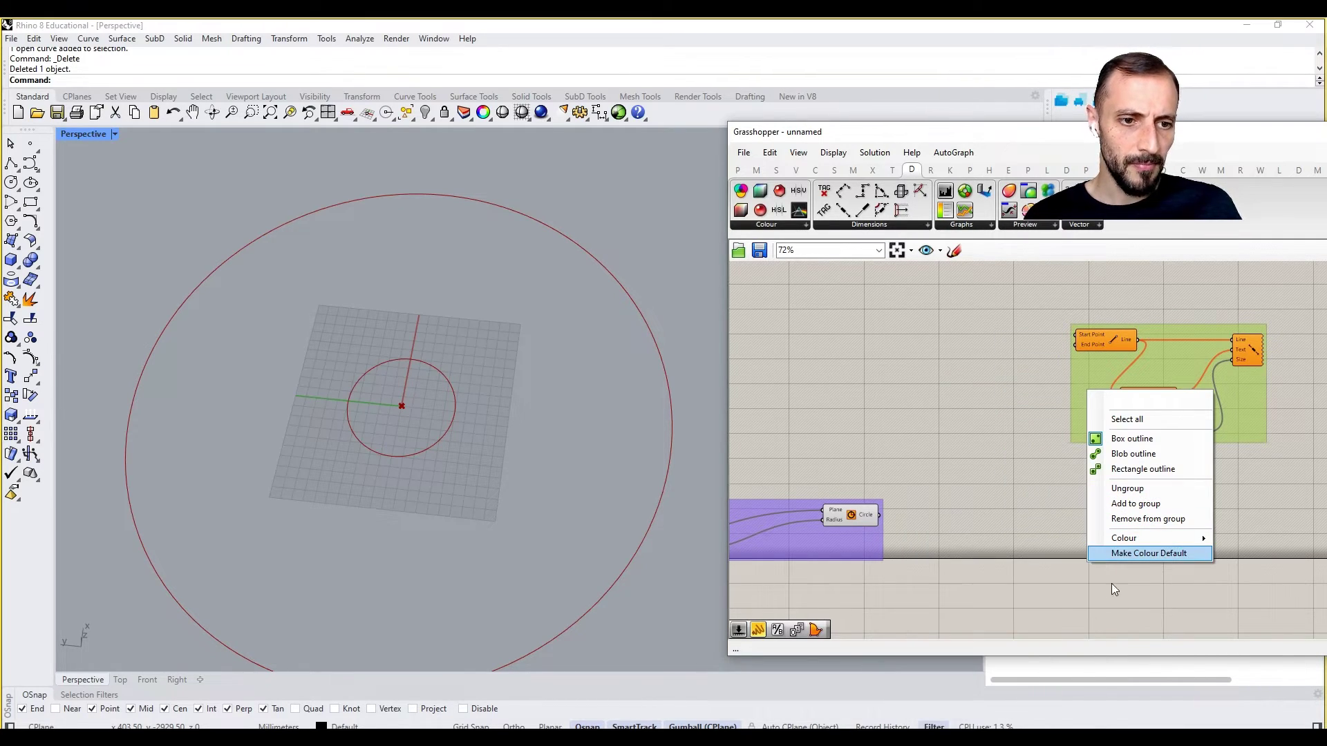
drag(1003, 696, 1072, 699)
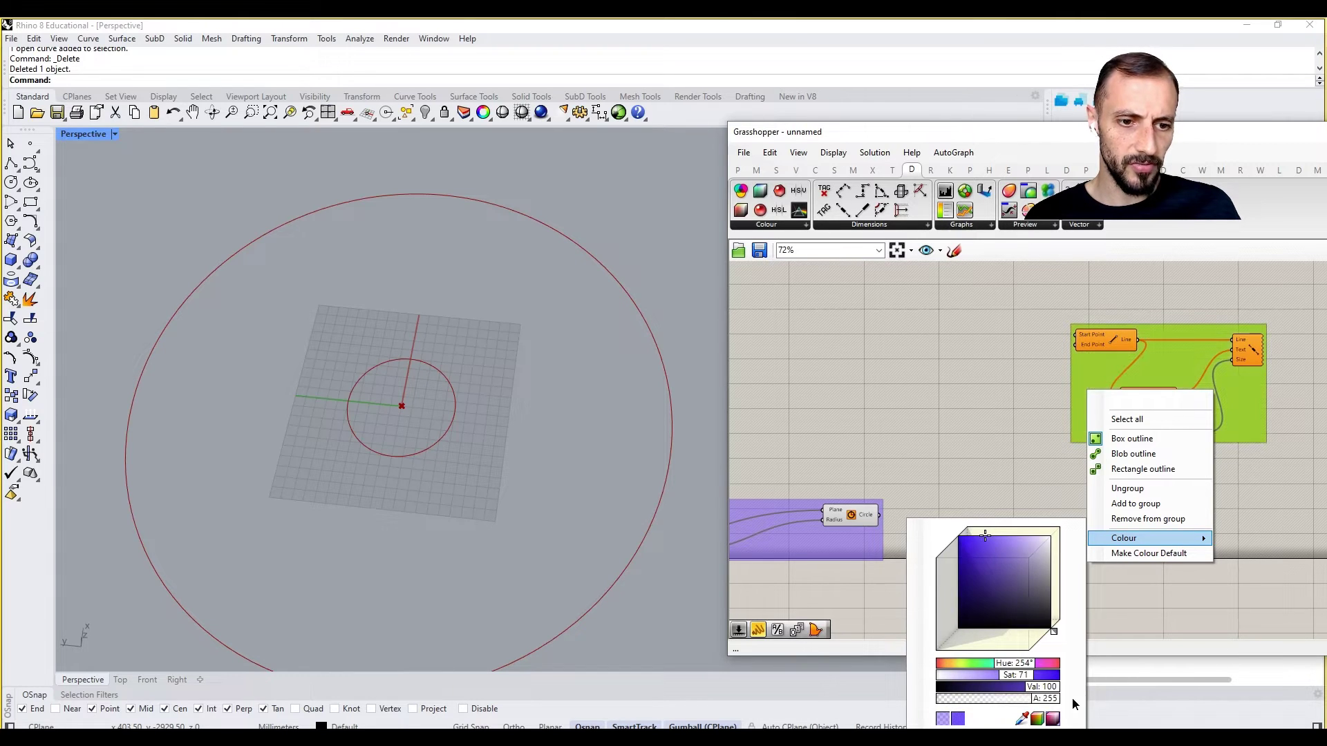
click(992, 487)
Add a Boundary Surfaces component and connect both Circle outputs to its Edges input.
right_drag(962, 495, 999, 411)
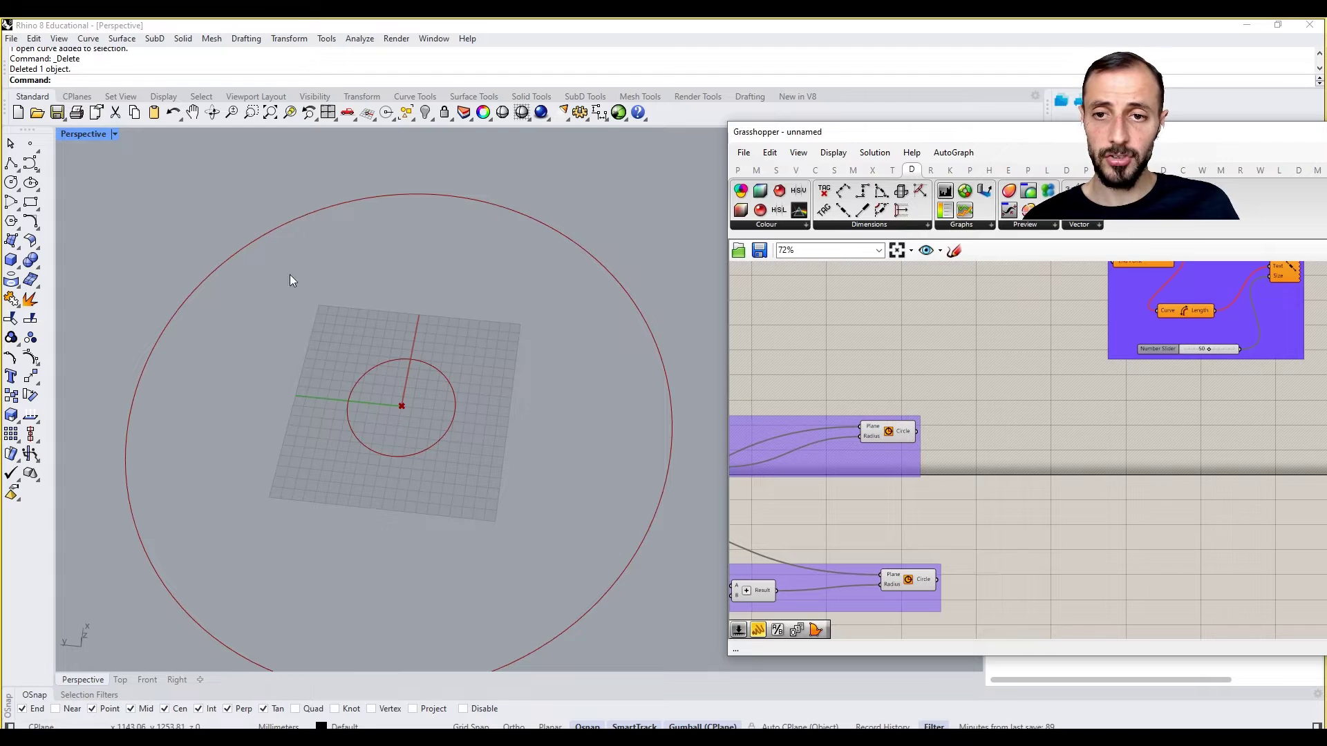
double_click(1042, 499)
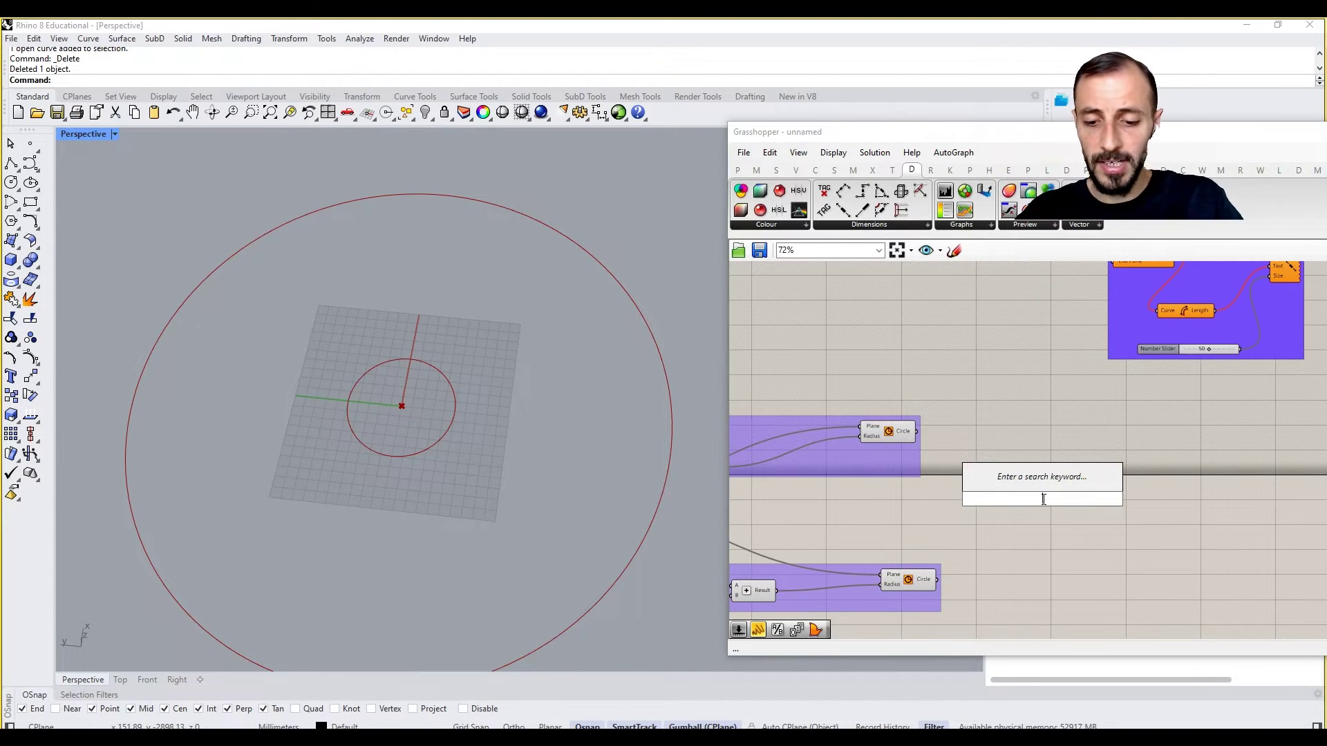
text(boundary)
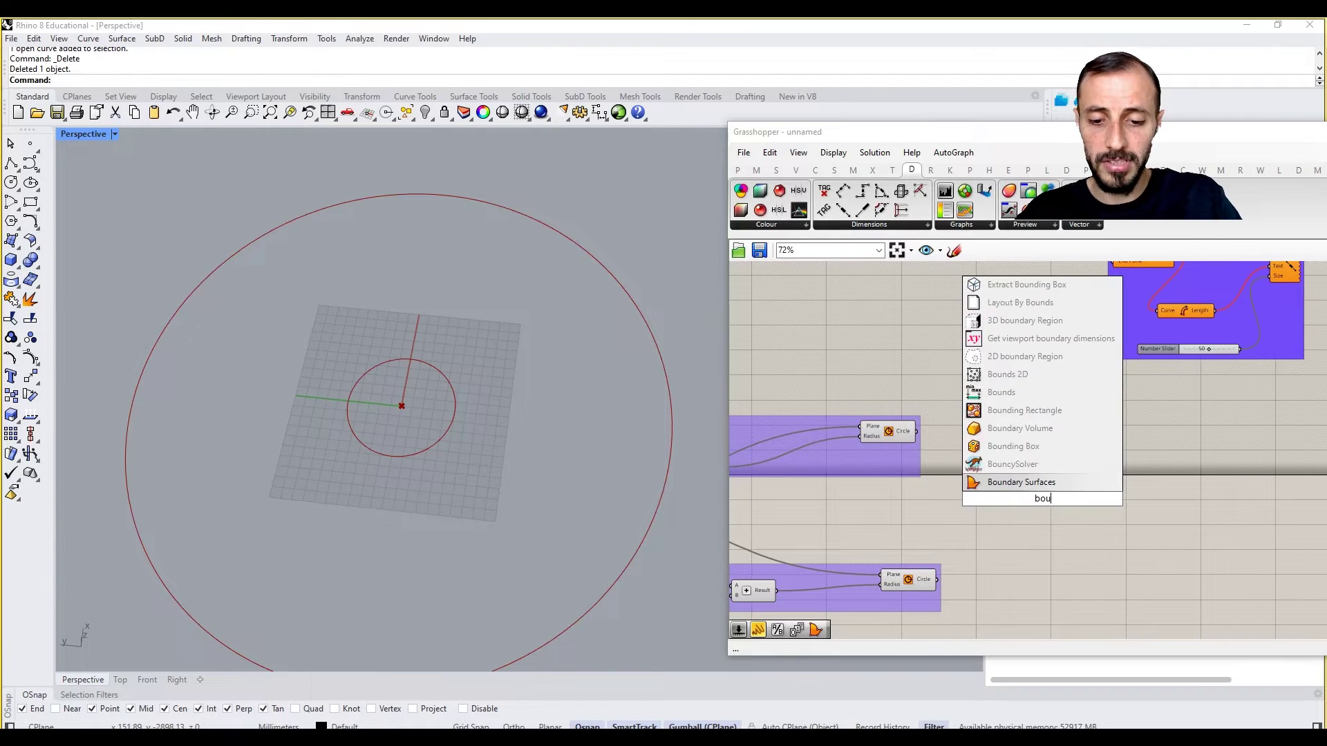
click(1008, 478)
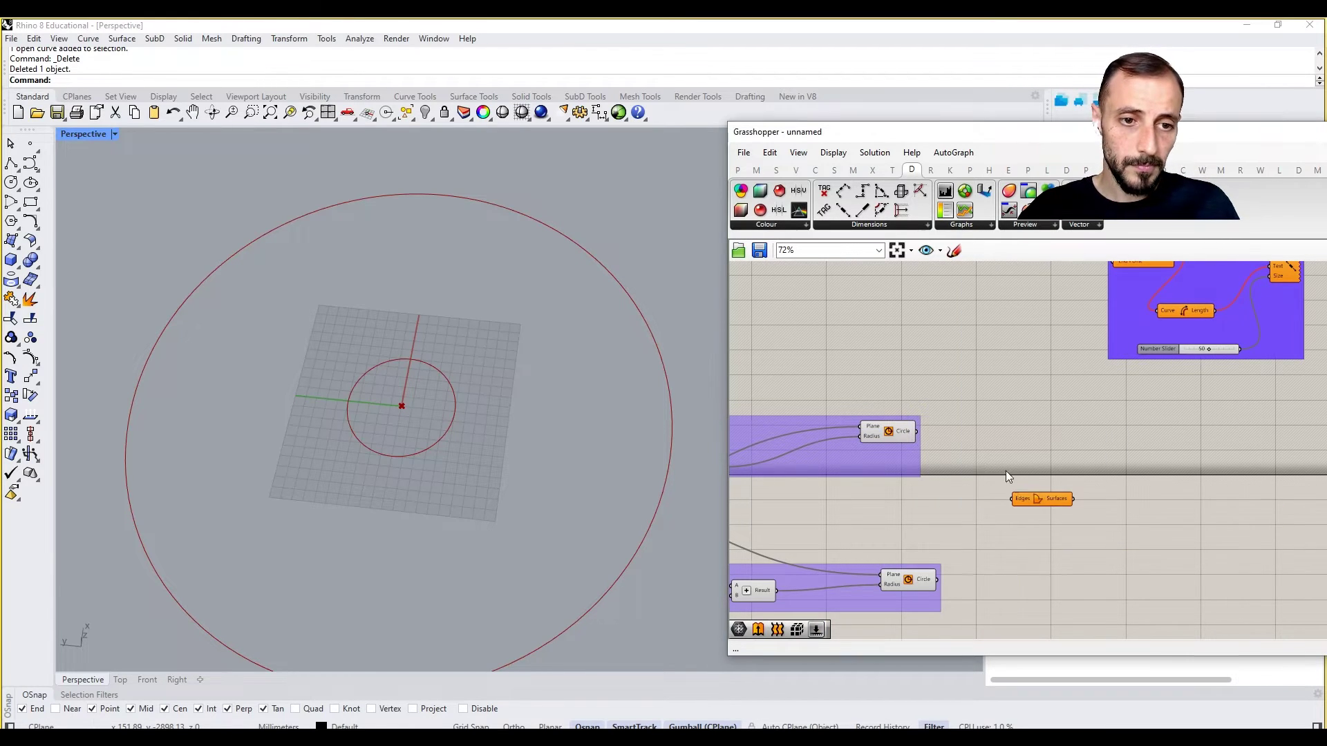
drag(915, 432, 1011, 499)
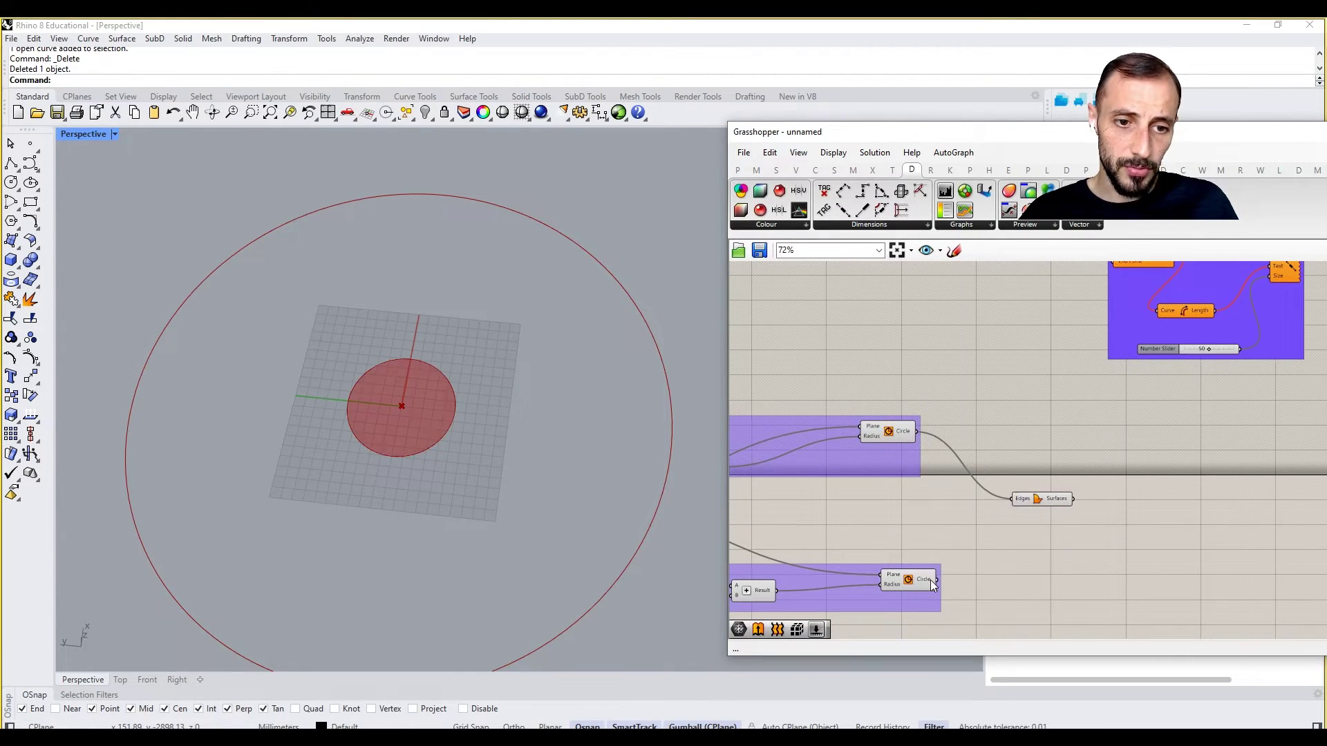
shift+drag(937, 580, 1010, 512)
Set the wire display of the Boundary Surfaces Edges input to Hidden.
click(1044, 499)
right_click(1016, 499)
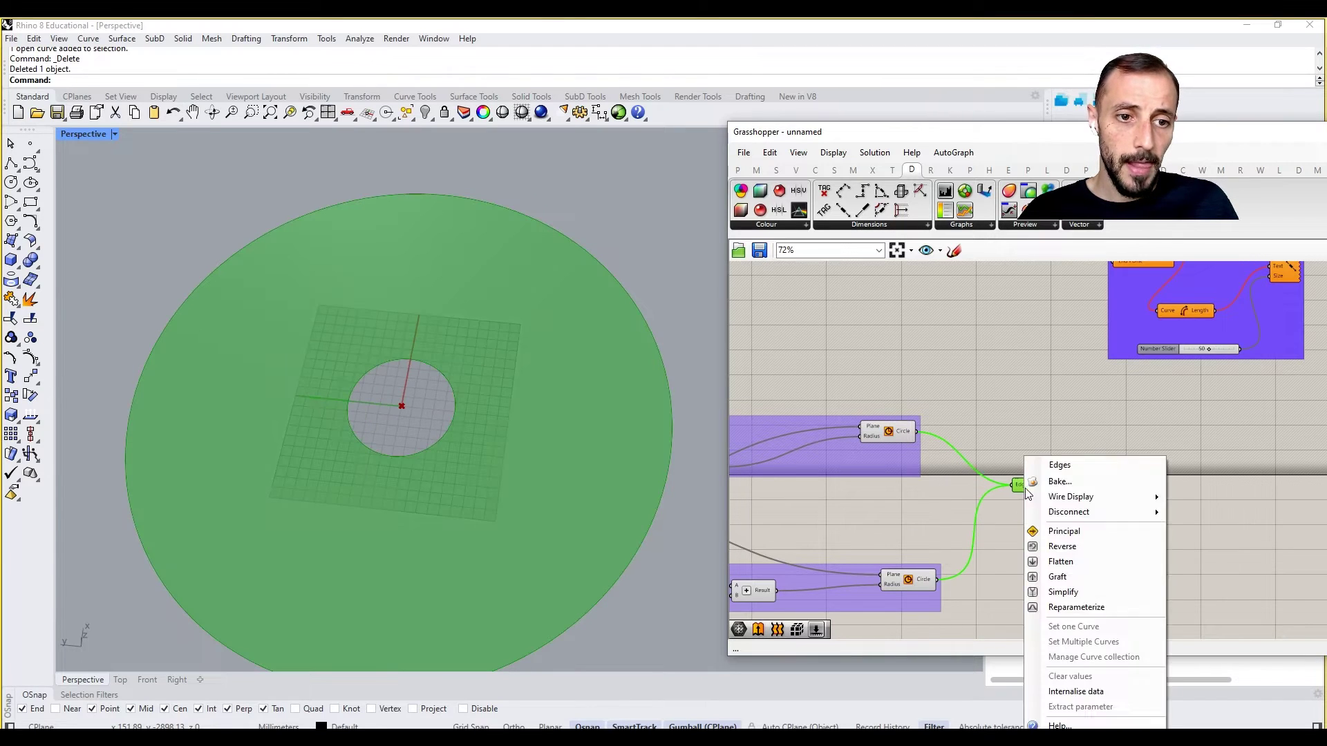
mouse_move(1078, 496)
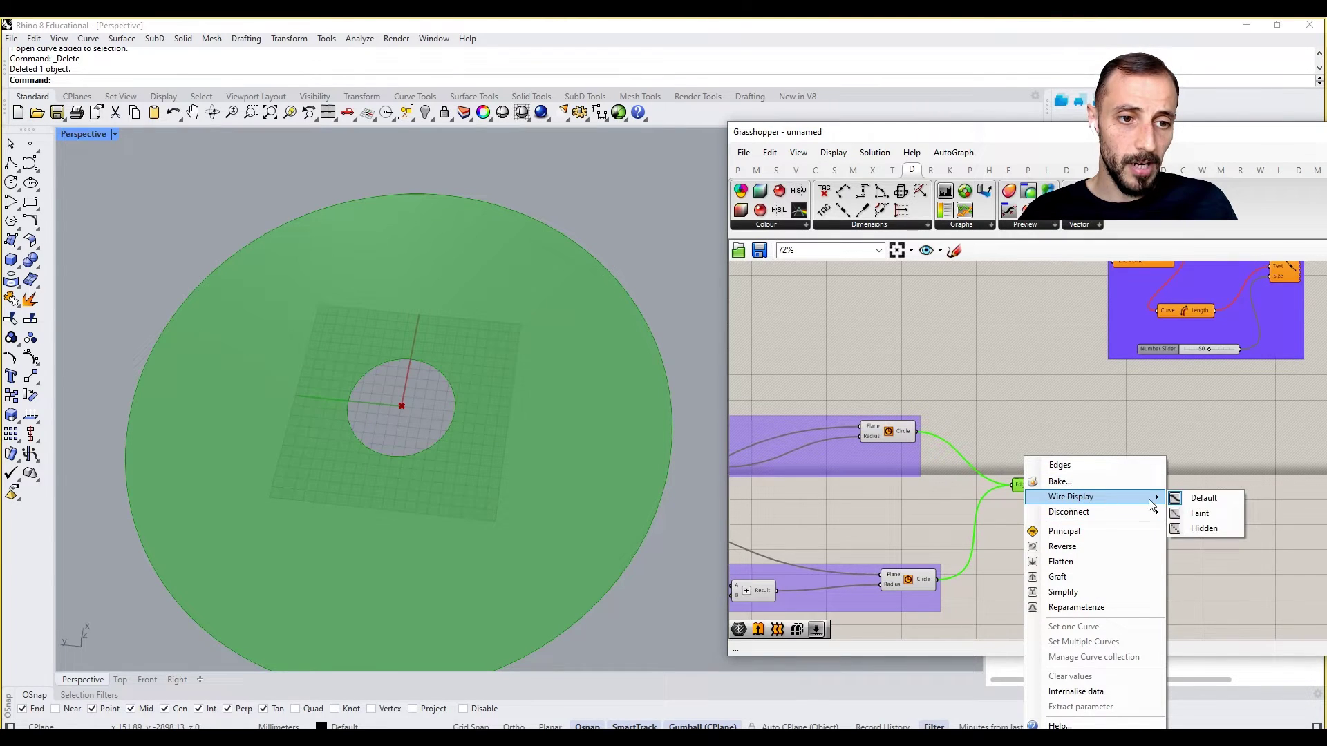
click(1192, 529)
click(989, 405)
drag(1037, 485, 1029, 500)
click(1016, 453)
Examine the ring surface and trace its definition back to the sliders supplying the centre point's coordinates.
right_drag(1065, 532, 1066, 506)
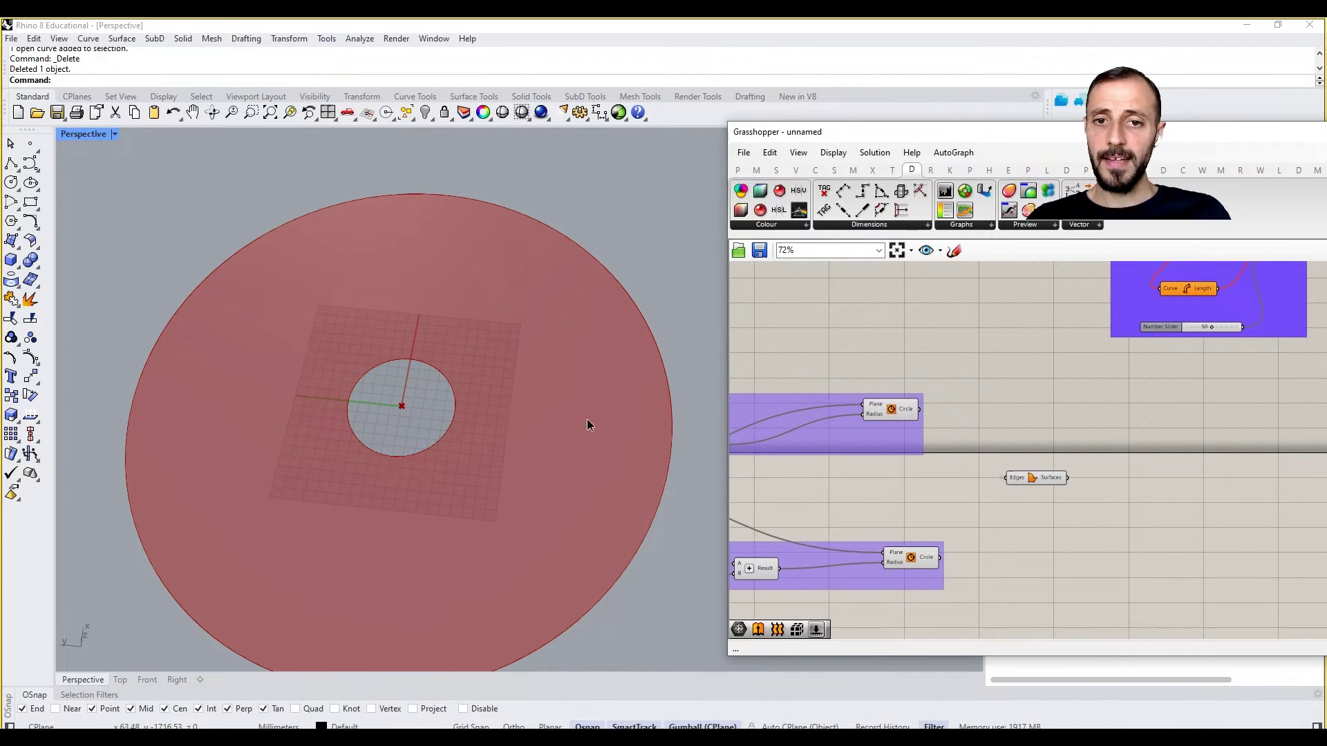
scroll(586, 419, down, 5)
scroll(562, 410, up, 2)
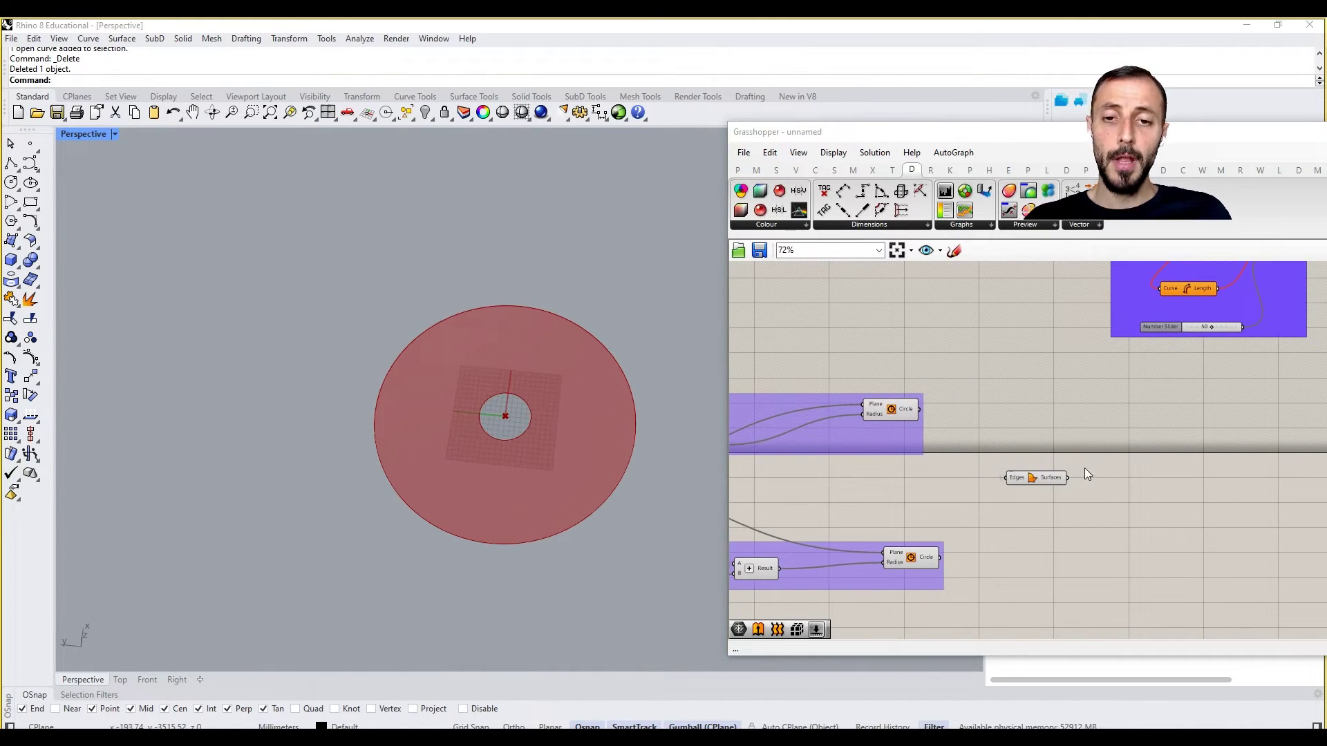
drag(1042, 476, 1035, 476)
right_drag(1020, 492, 1060, 477)
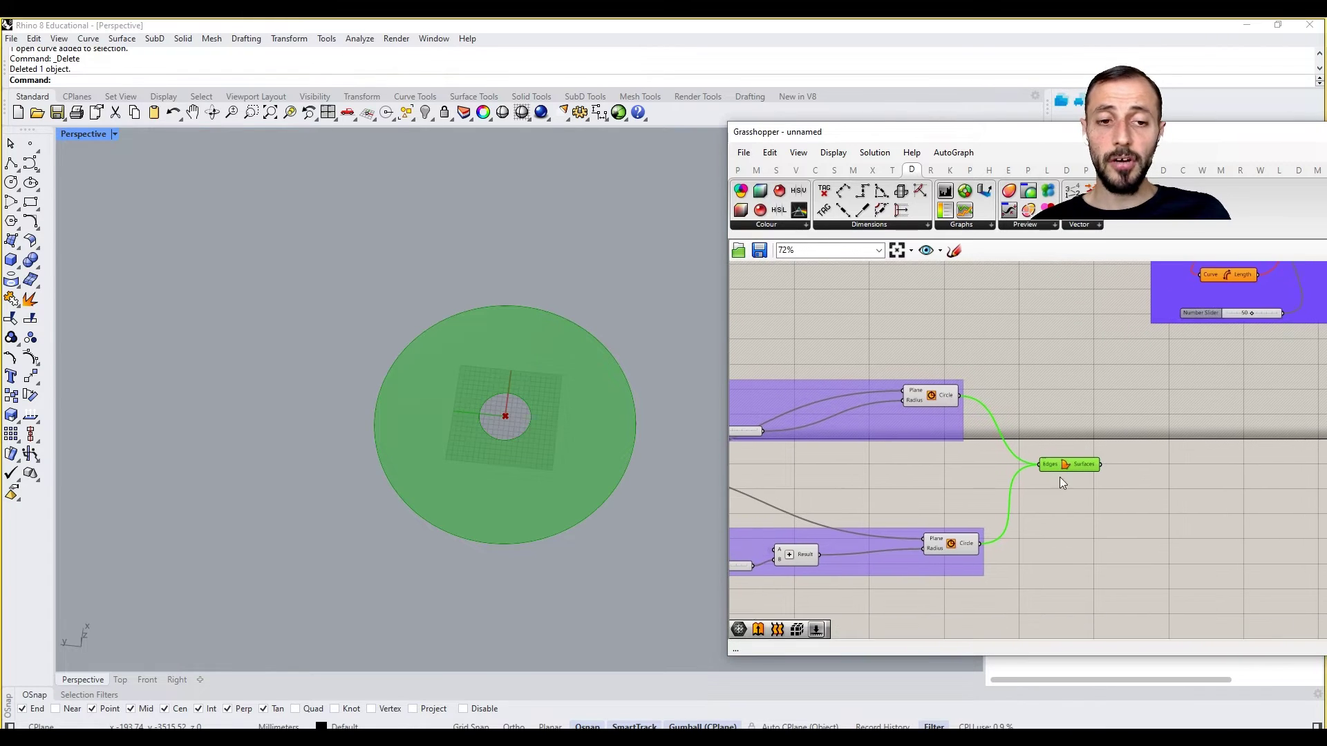
right_drag(934, 465, 1097, 425)
scroll(1098, 426, down, 2)
right_drag(901, 464, 1031, 446)
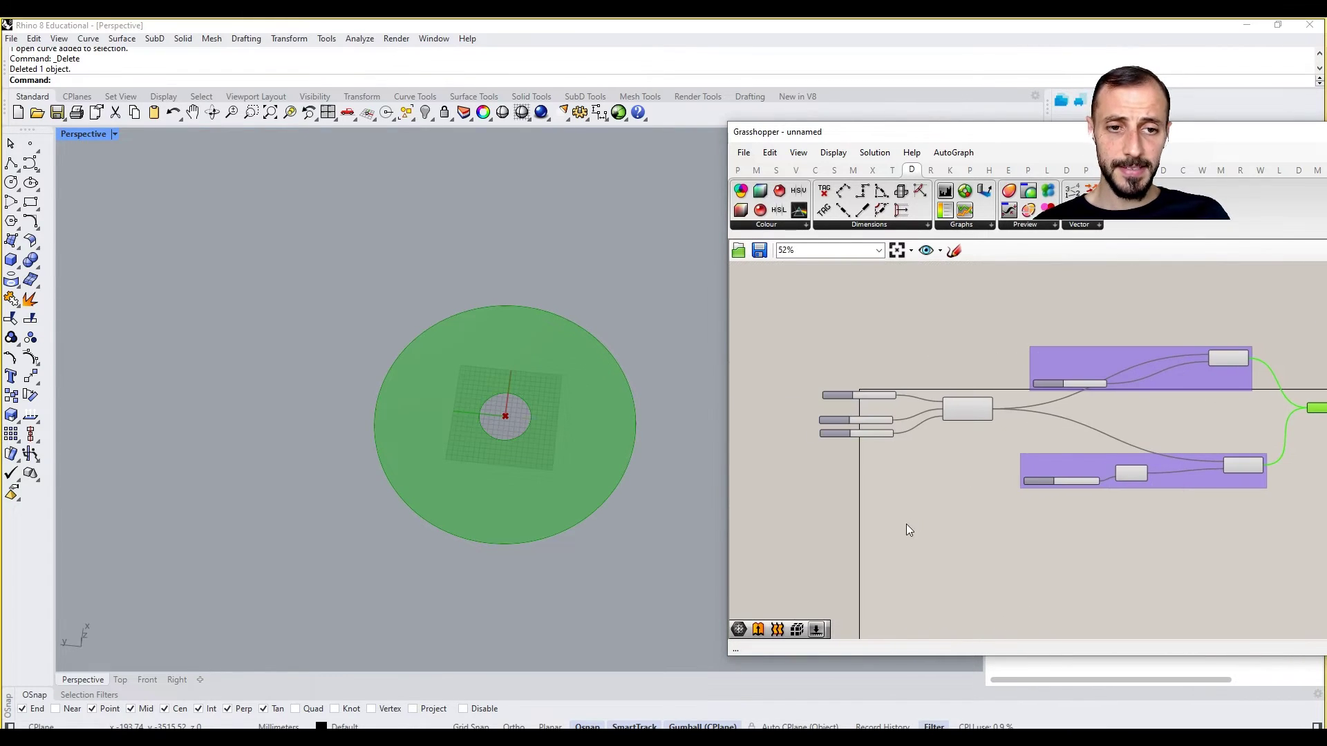
scroll(908, 530, up, 1)
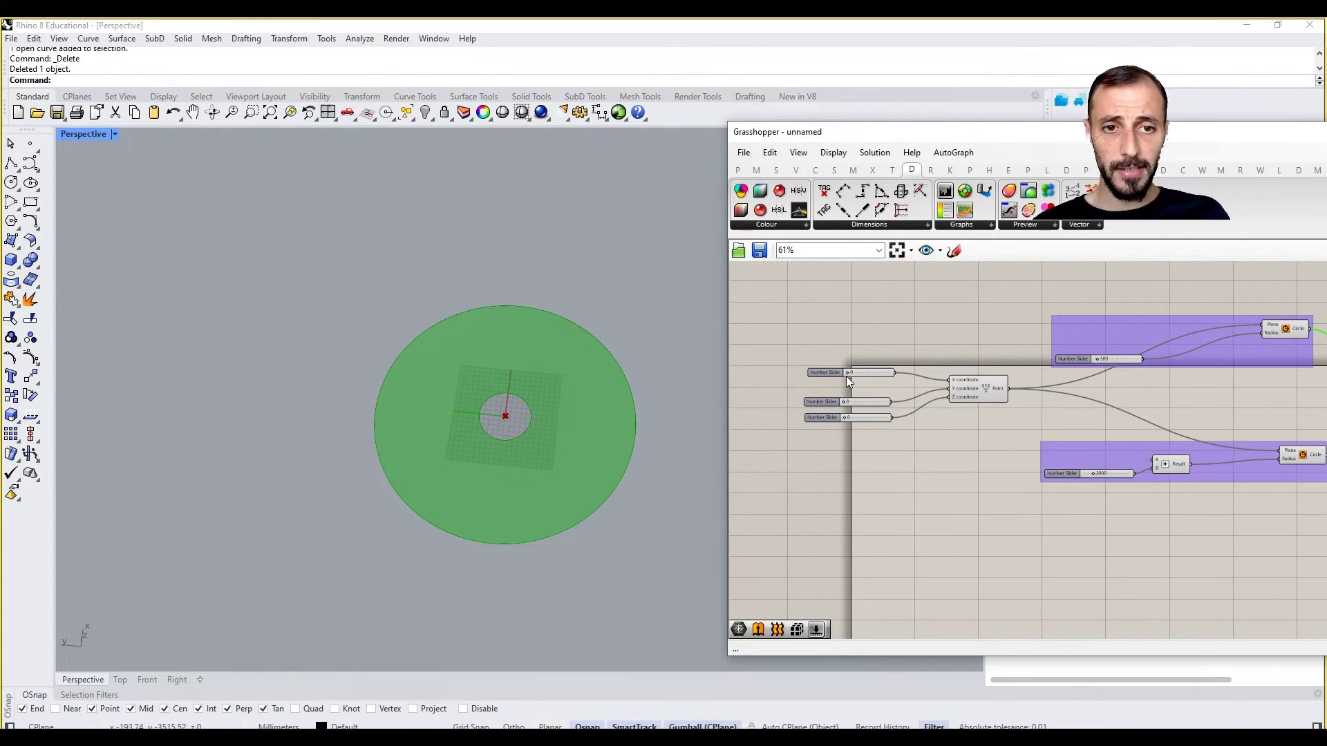
drag(845, 374, 849, 373)
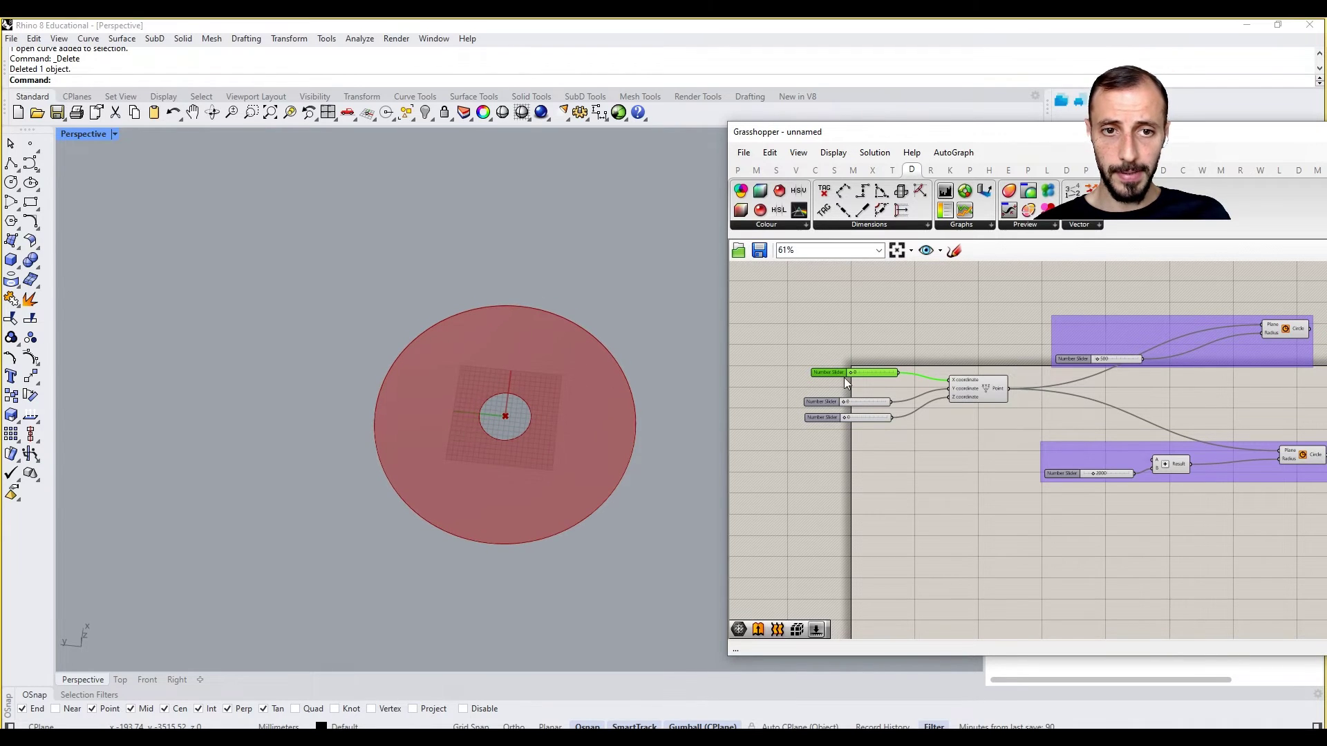
mouse_move(843, 400)
mouse_down()
mouse_move(857, 401)
mouse_move(841, 402)
mouse_up()
scroll(930, 479, down, 2)
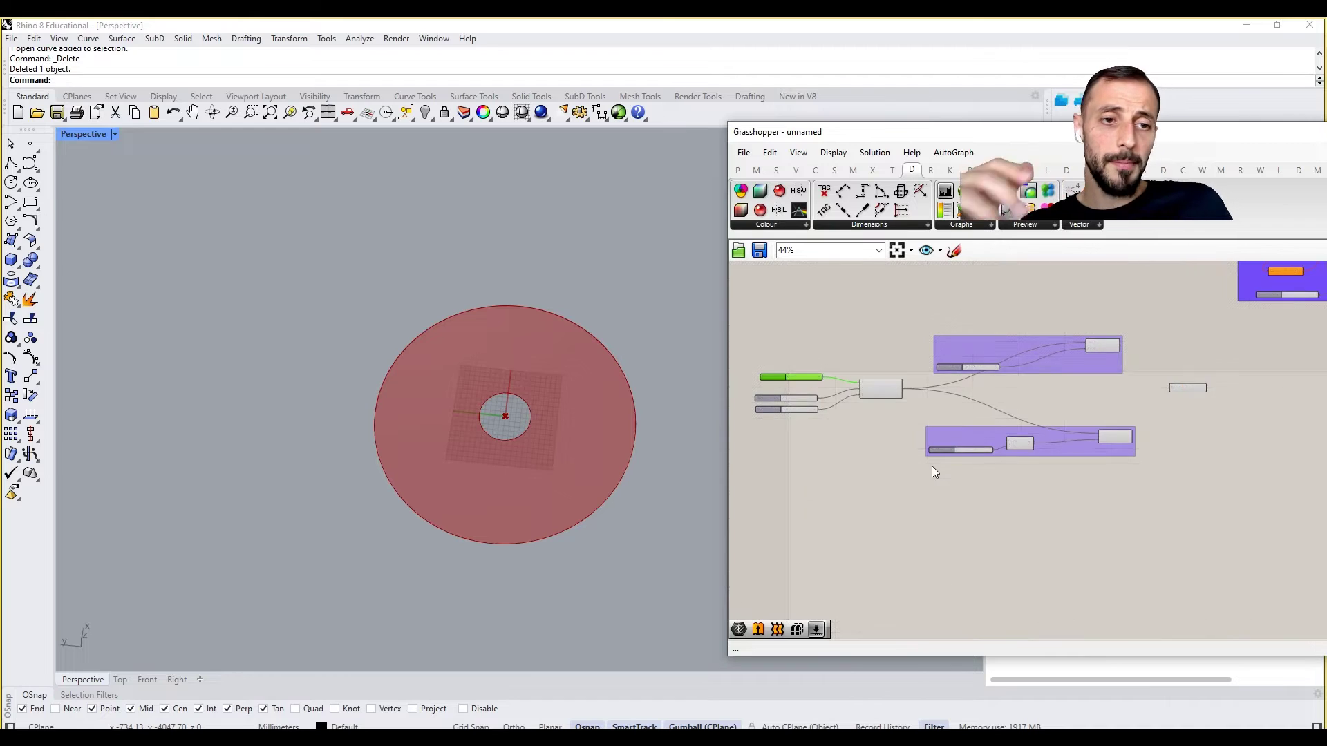
right_drag(931, 466, 860, 430)
scroll(860, 430, up, 2)
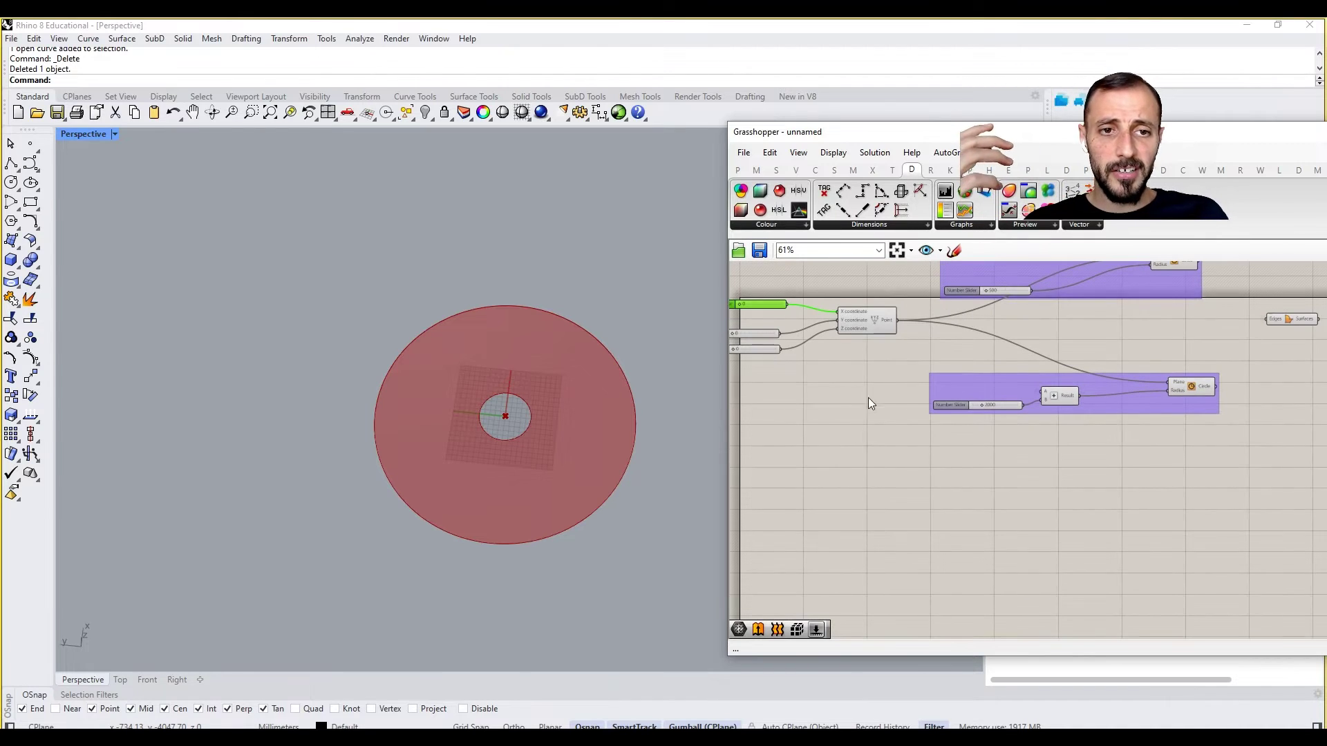
click(954, 250)
drag(757, 274, 775, 274)
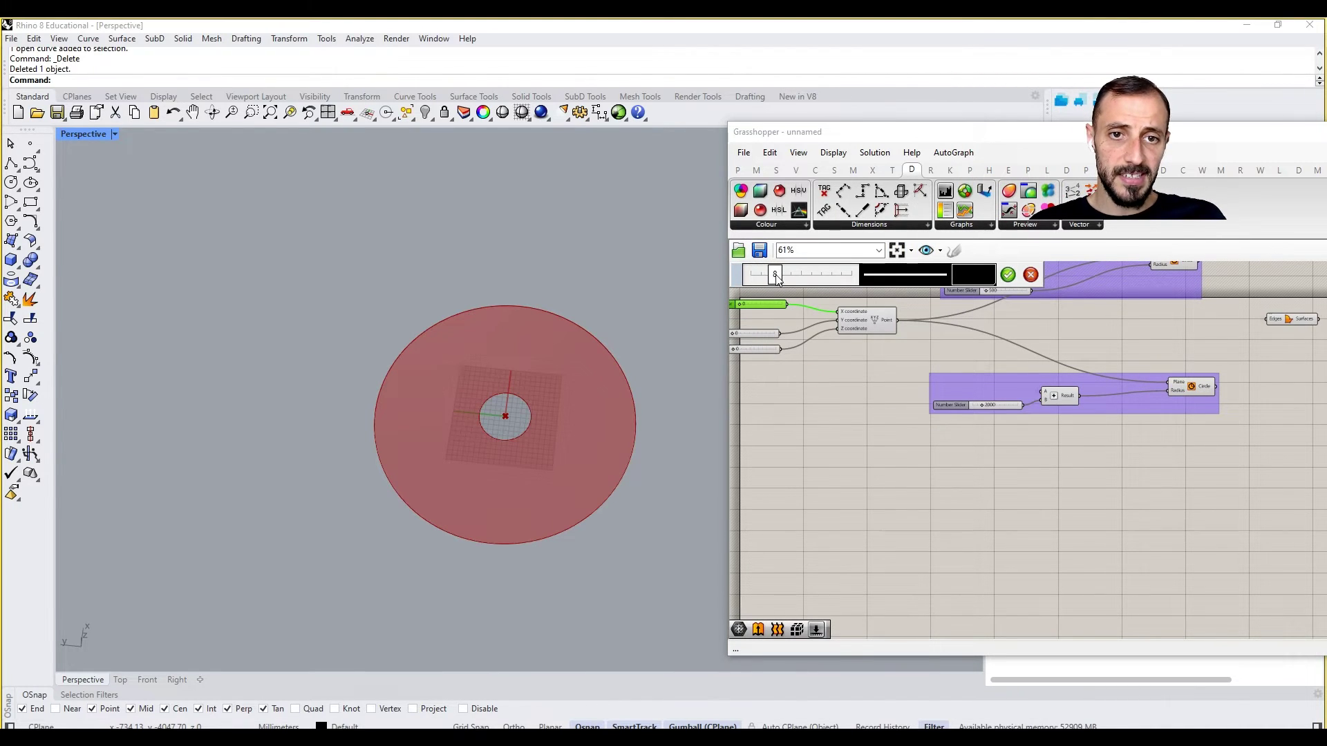
drag(785, 477, 1005, 476)
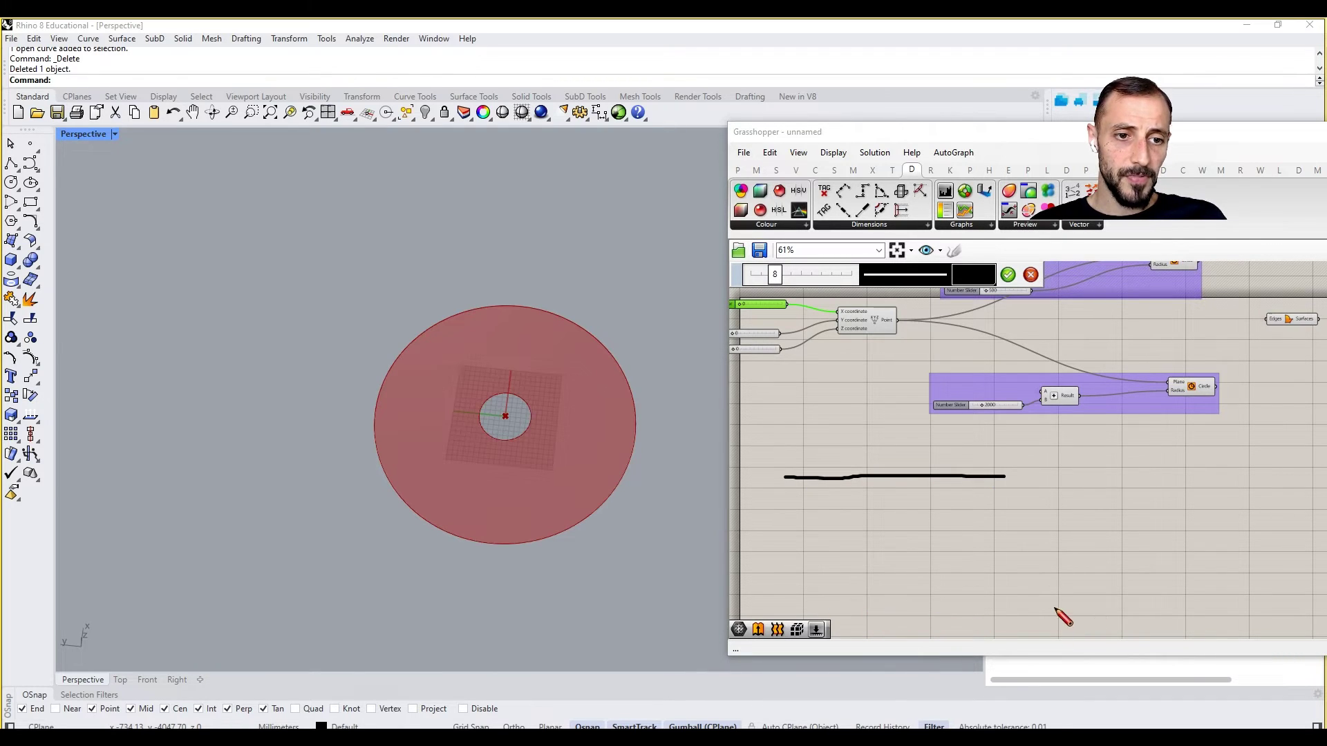
drag(790, 605, 1056, 598)
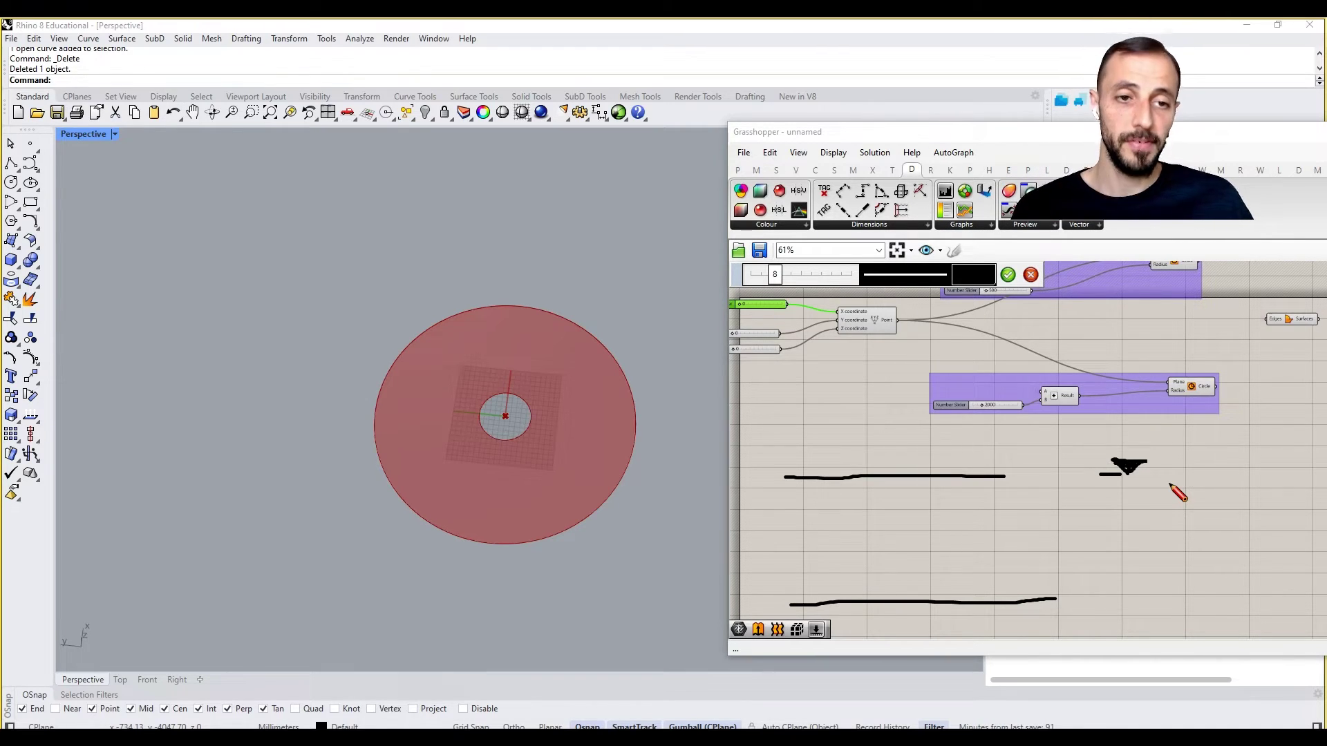
click(1031, 274)
Create a number slider with the value 7000 in the empty area below the point coordinate sliders.
right_drag(955, 503, 1067, 491)
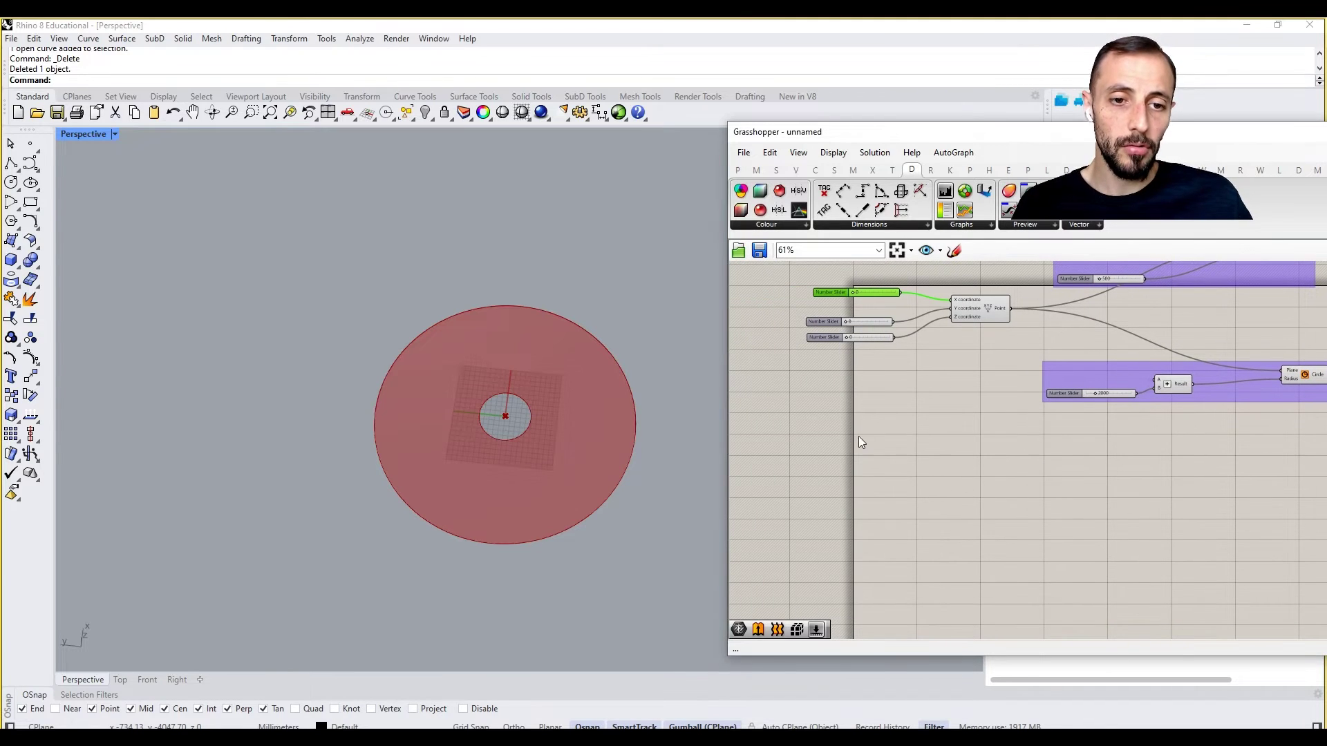
double_click(858, 437)
click(866, 463)
double_click(866, 463)
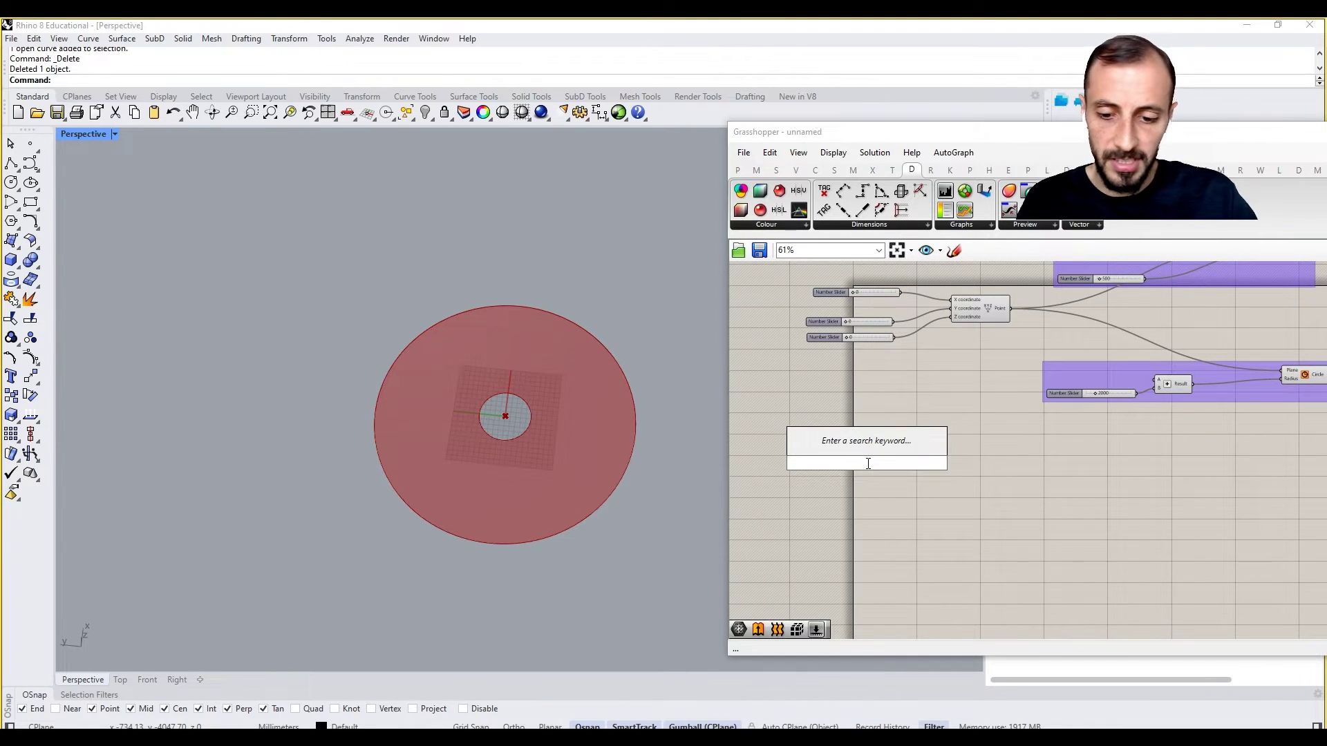
text(number slider)
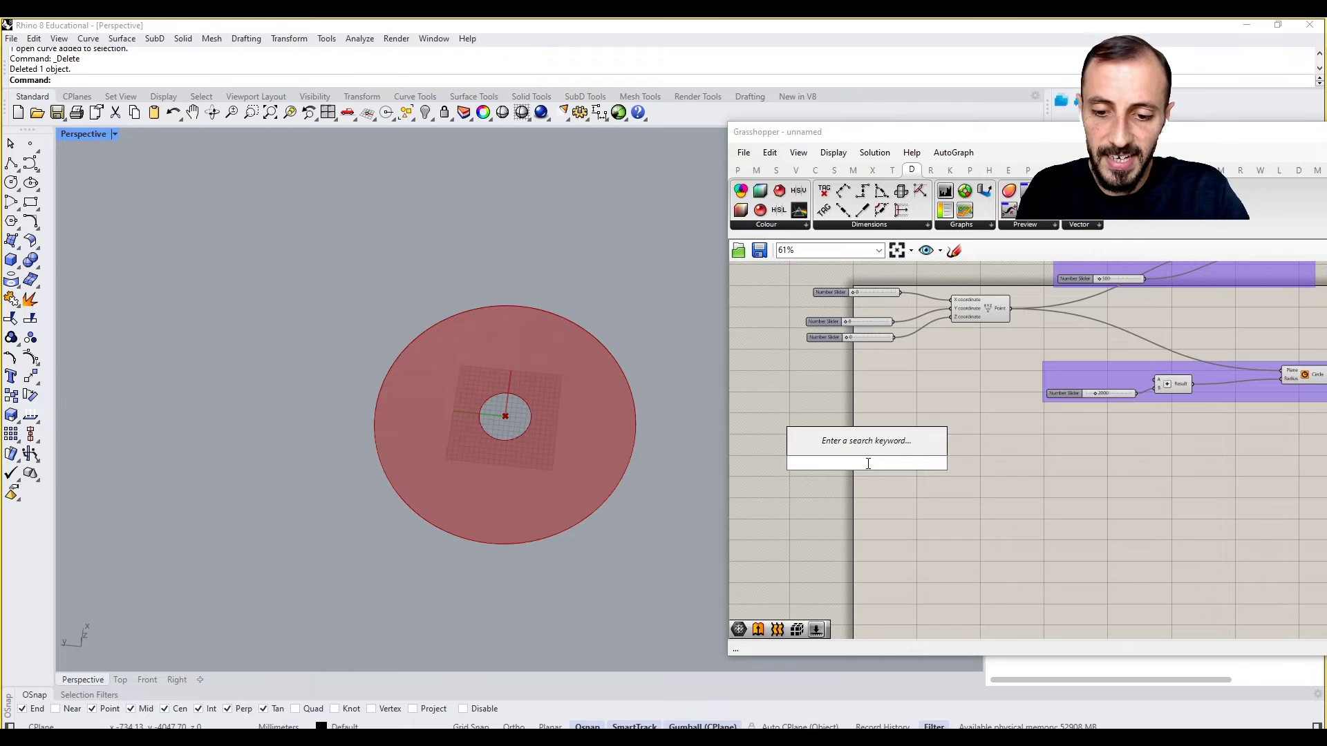
text(7000)
key(Return)
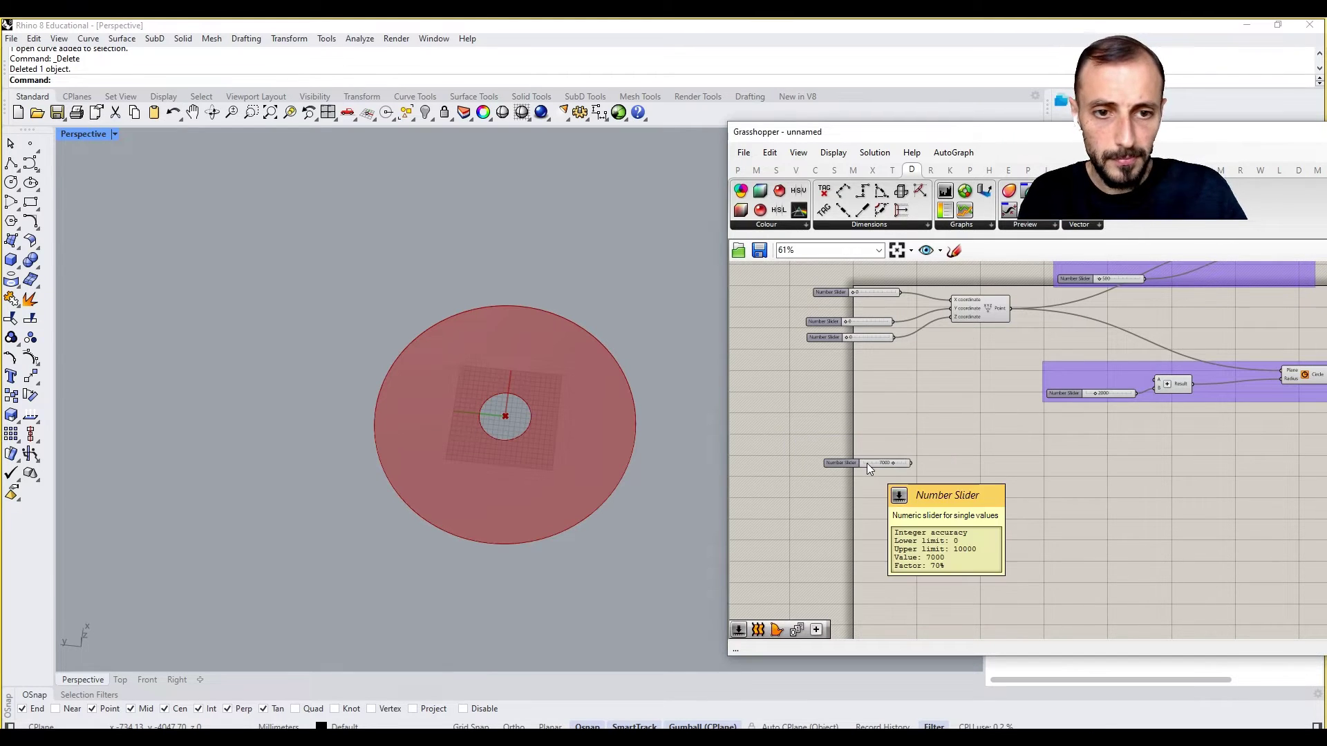
Group the 7000 number slider, colour the group opaque red with hue 0, and shift it slightly.
right_click(867, 463)
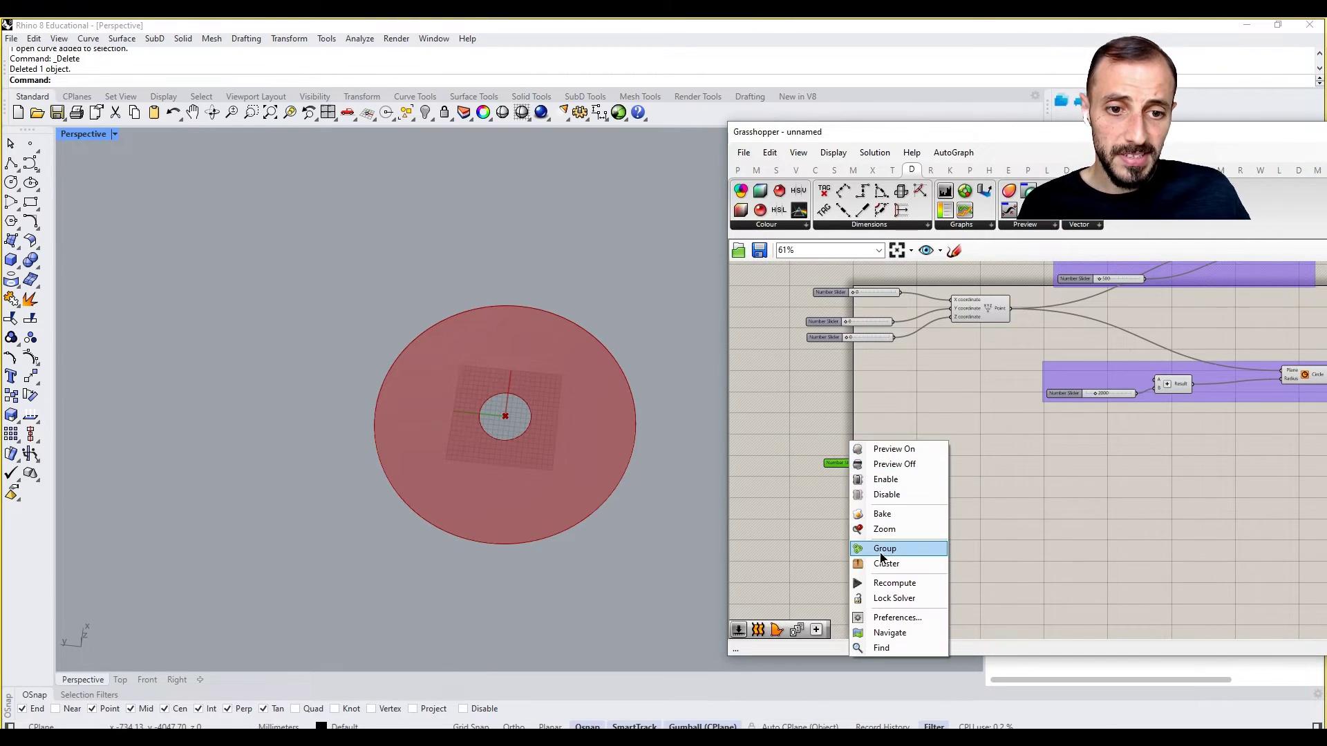
click(882, 548)
right_click(858, 443)
mouse_move(977, 592)
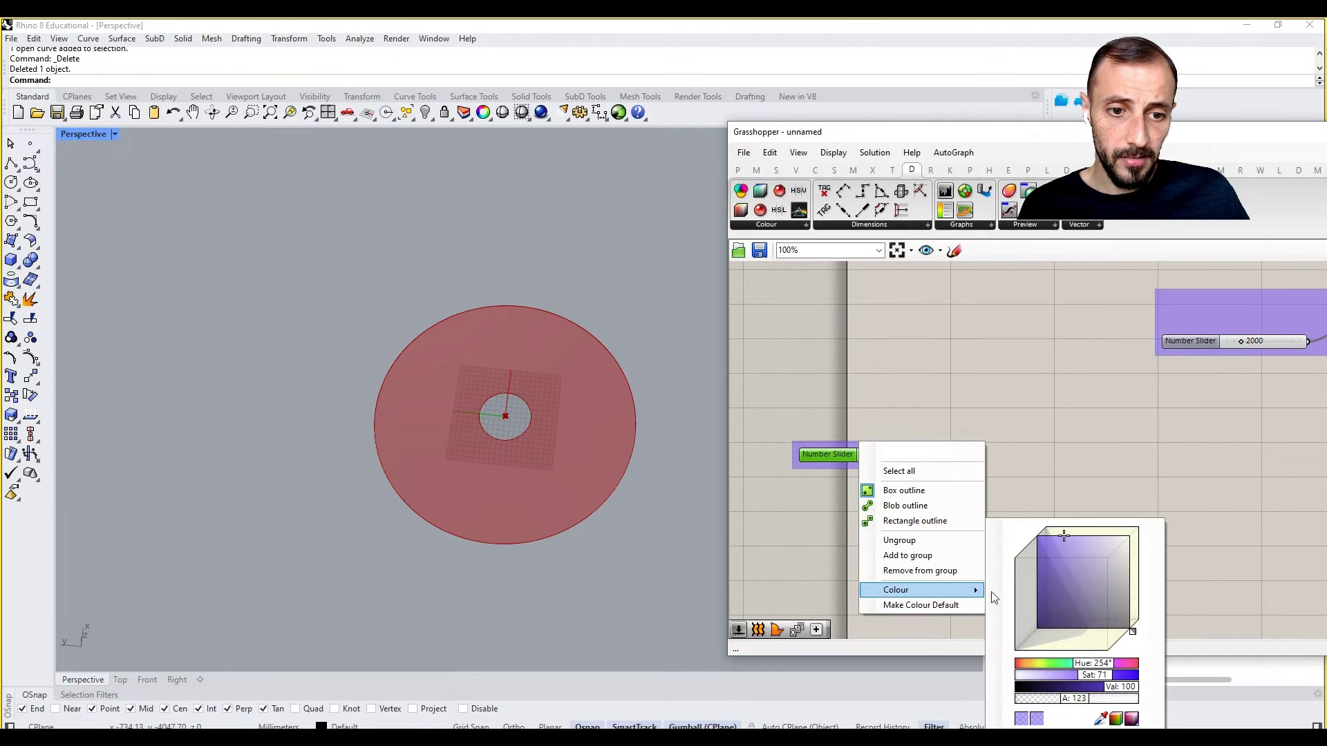
drag(1076, 660, 1013, 664)
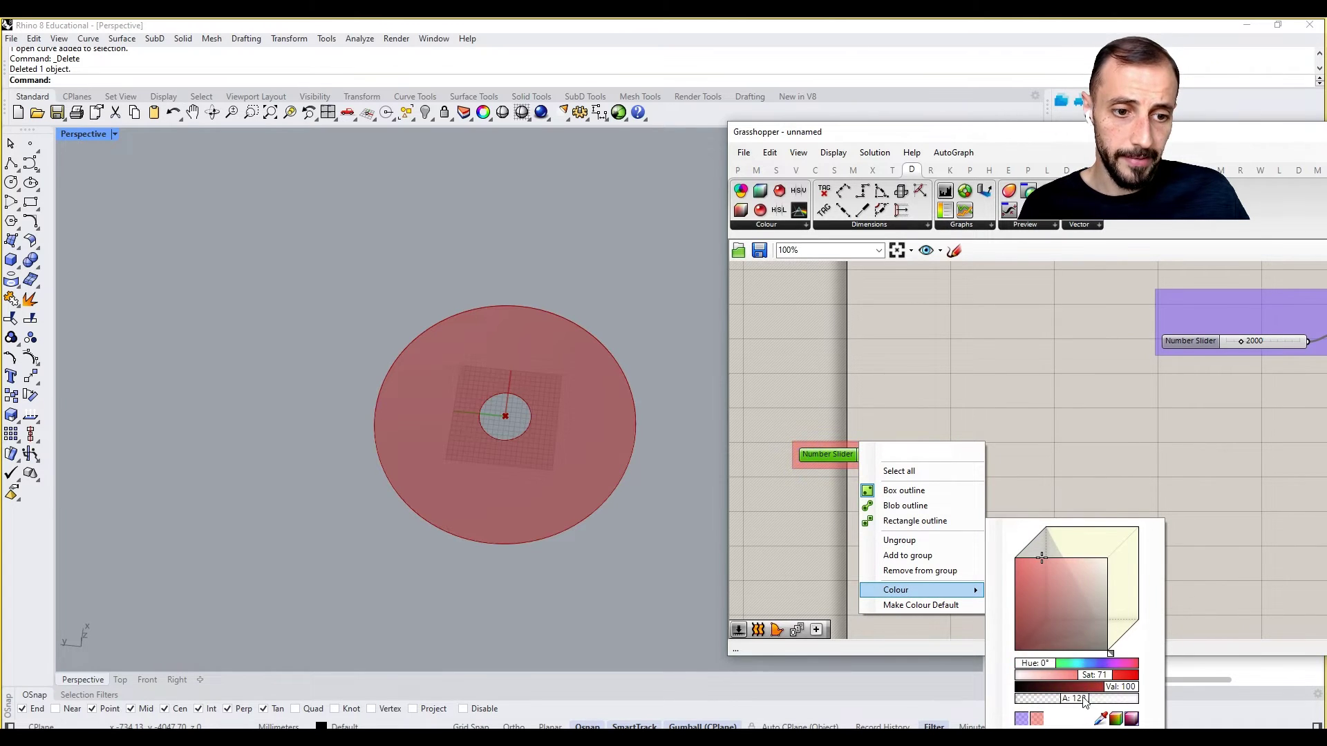
drag(1088, 698, 1168, 704)
click(913, 437)
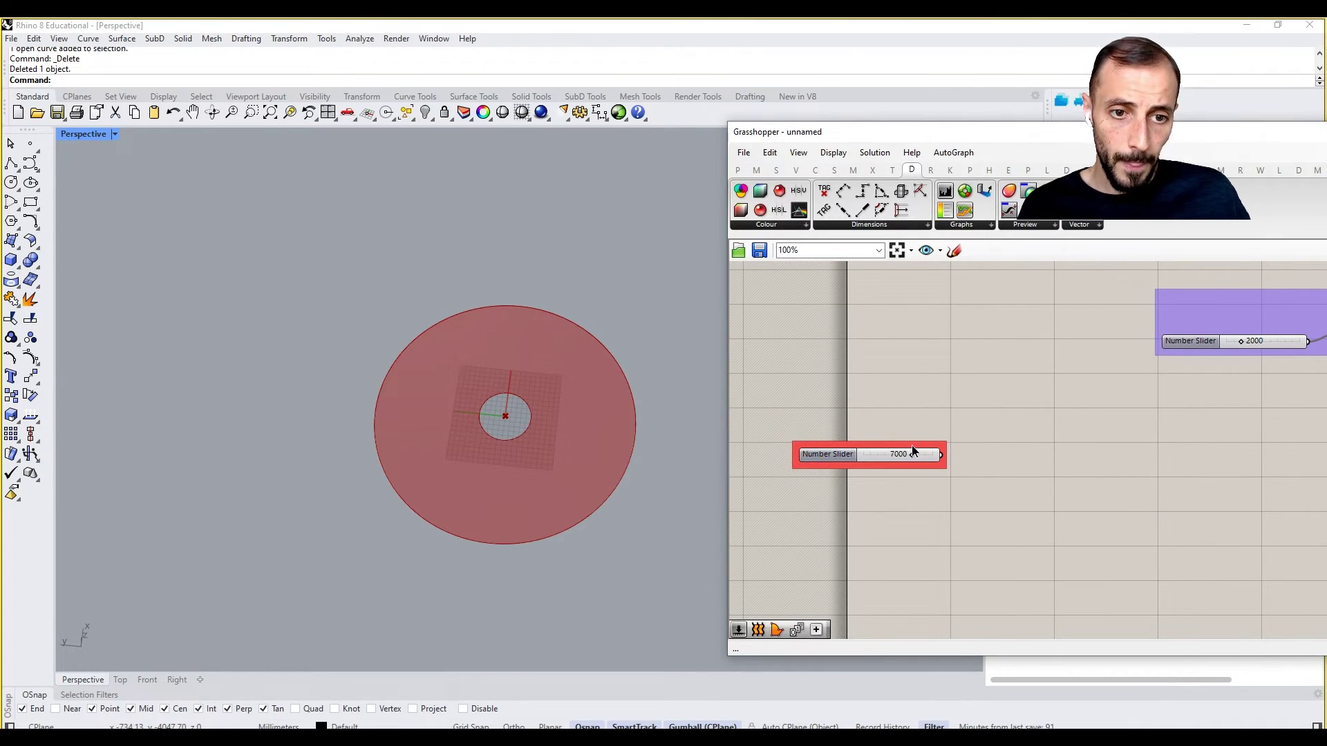
drag(911, 445, 930, 461)
click(868, 224)
scroll(884, 346, down, 6)
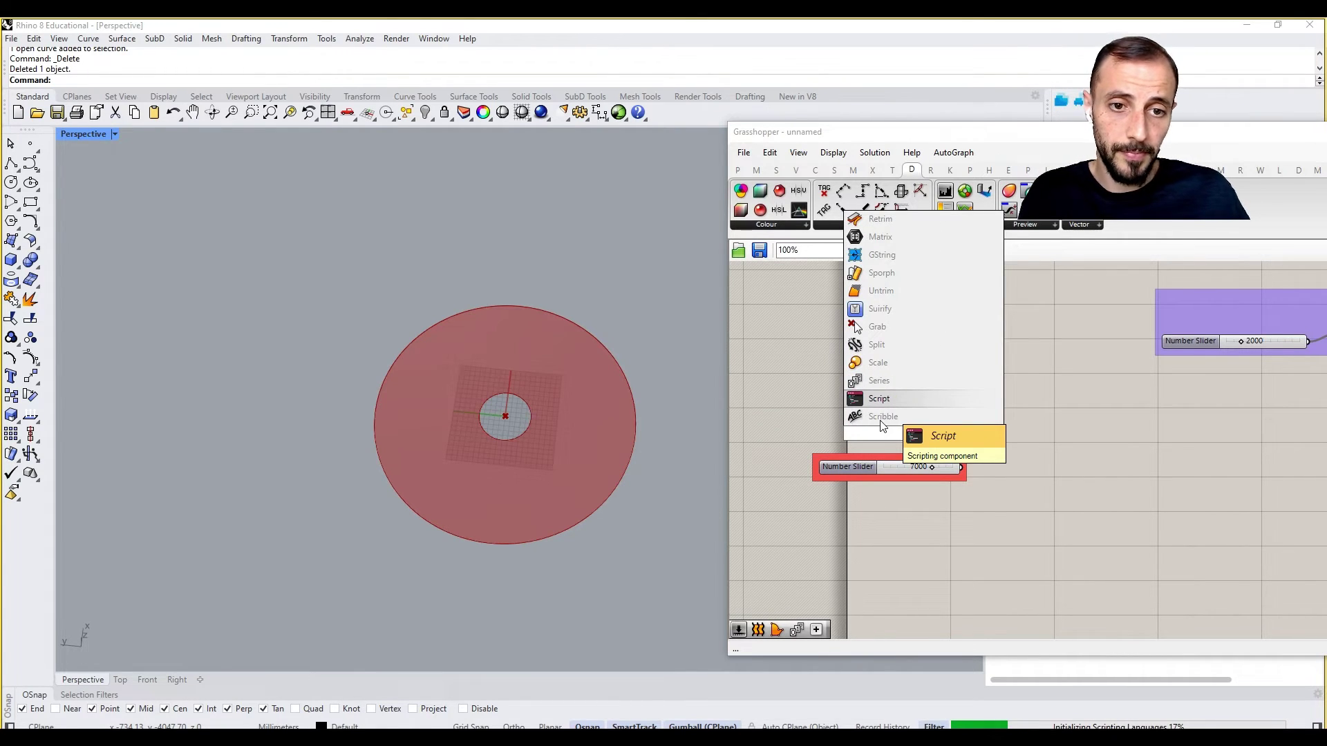
text(scrib)
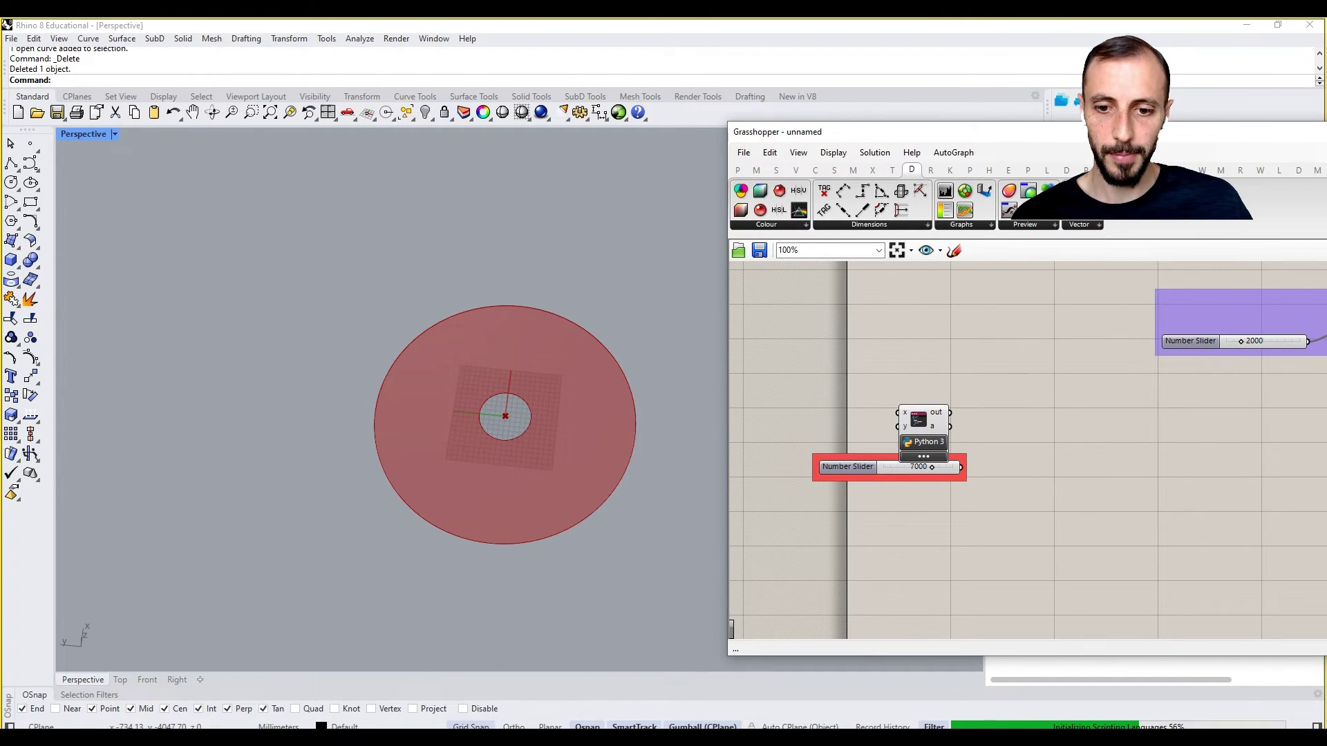
click(926, 422)
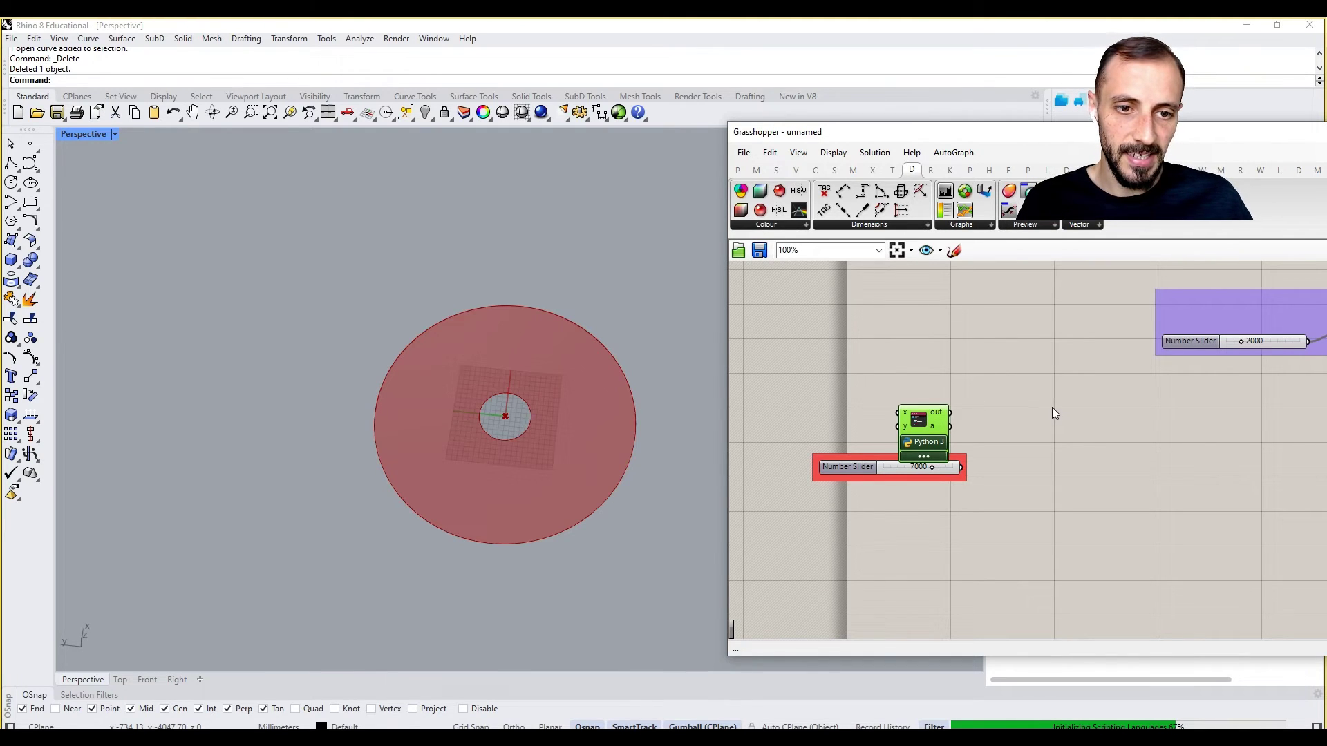
key(Delete)
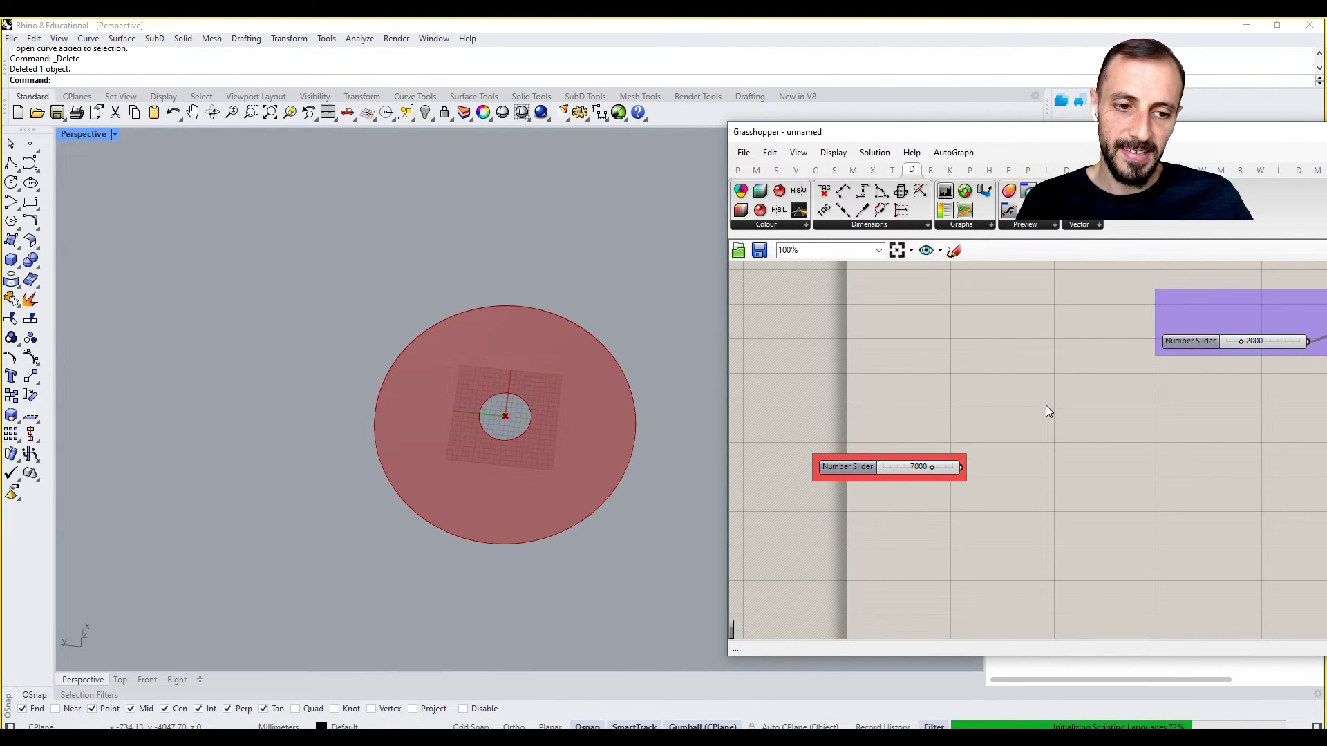
Place a Scribble component on the canvas just below the red group with the 7000 slider.
right_drag(1036, 636, 1042, 625)
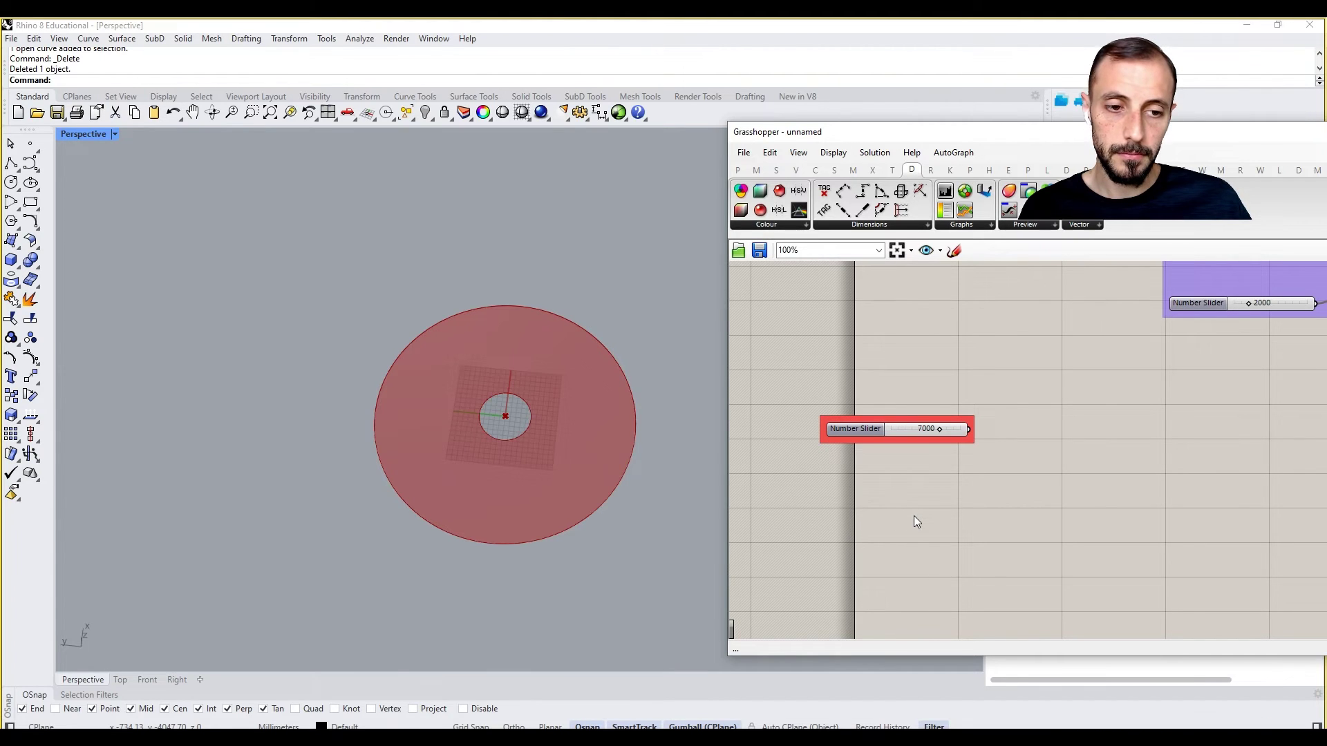
double_click(913, 516)
text(floo)
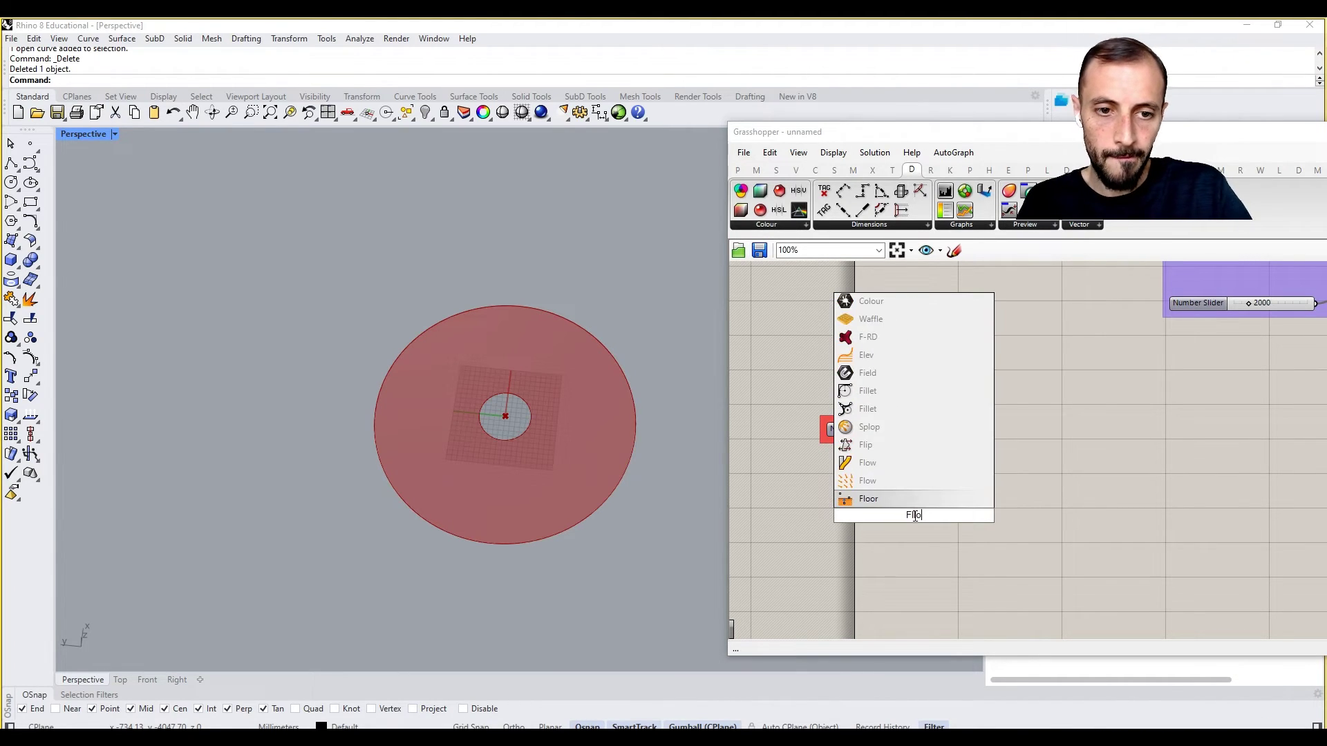
key(BackSpace)
key(BackSpace)
key(BackSpace)
key(BackSpace)
text(sc)
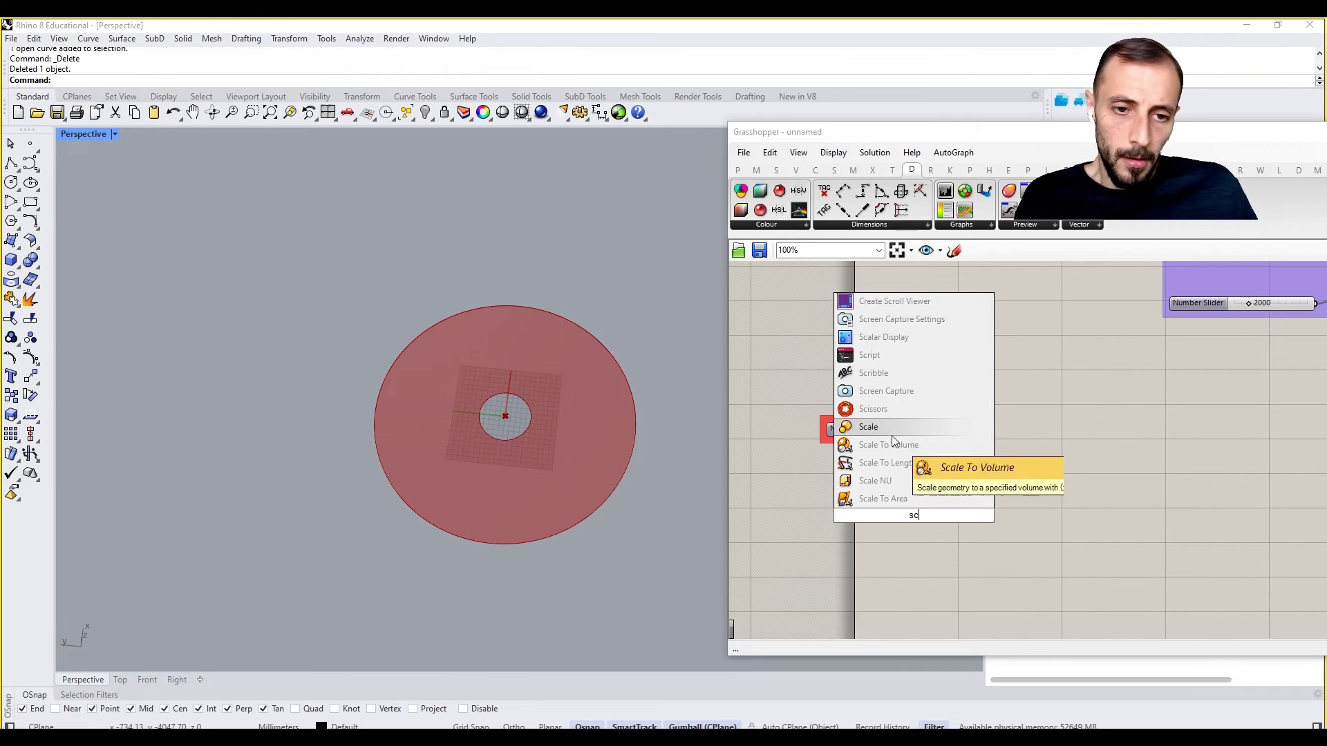
click(876, 375)
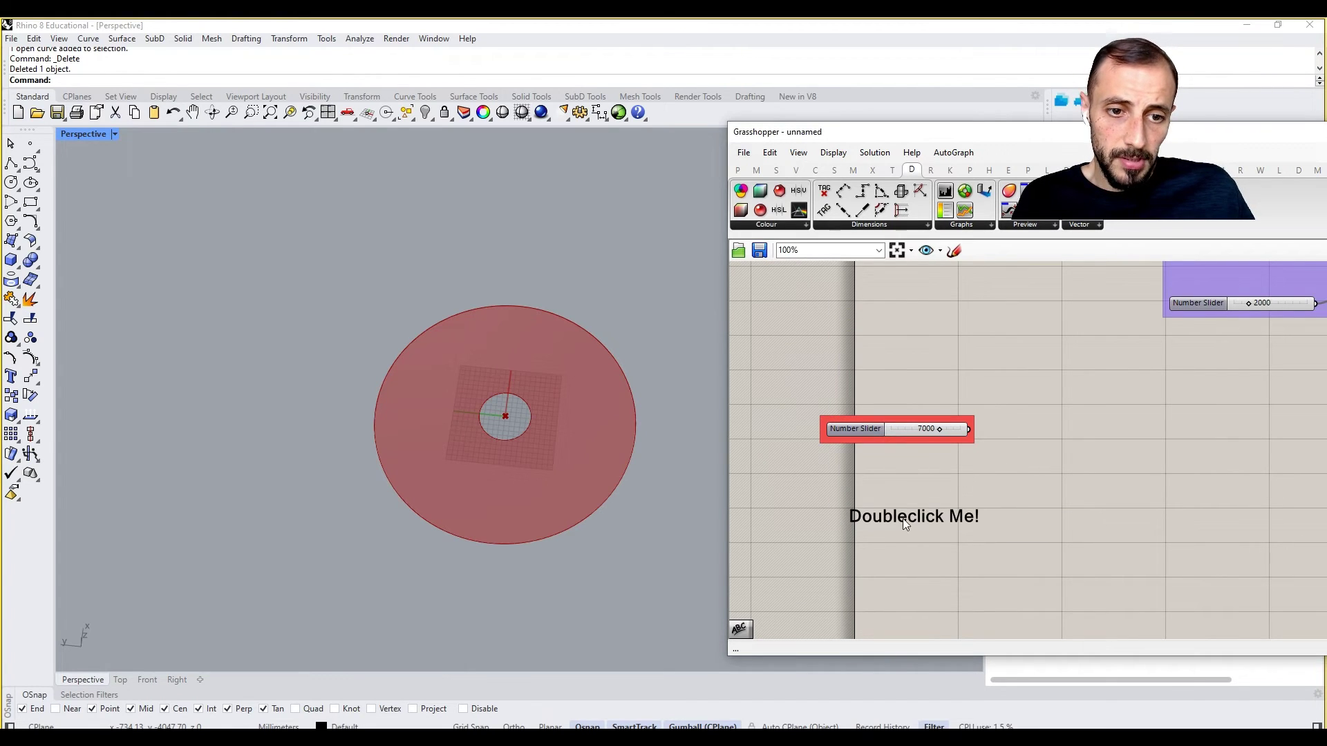
Set the new scribble's text to "Floor Height".
double_click(902, 518)
text(Fllor )
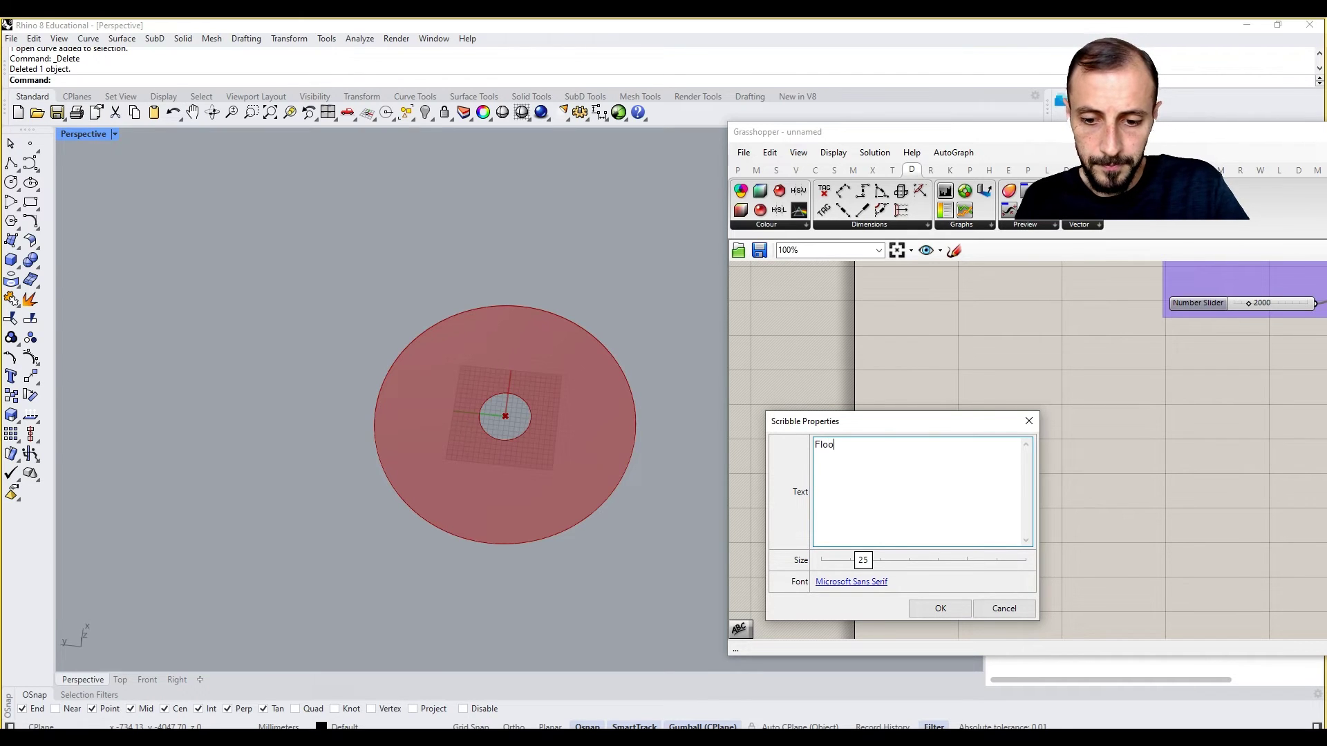
text(Height)
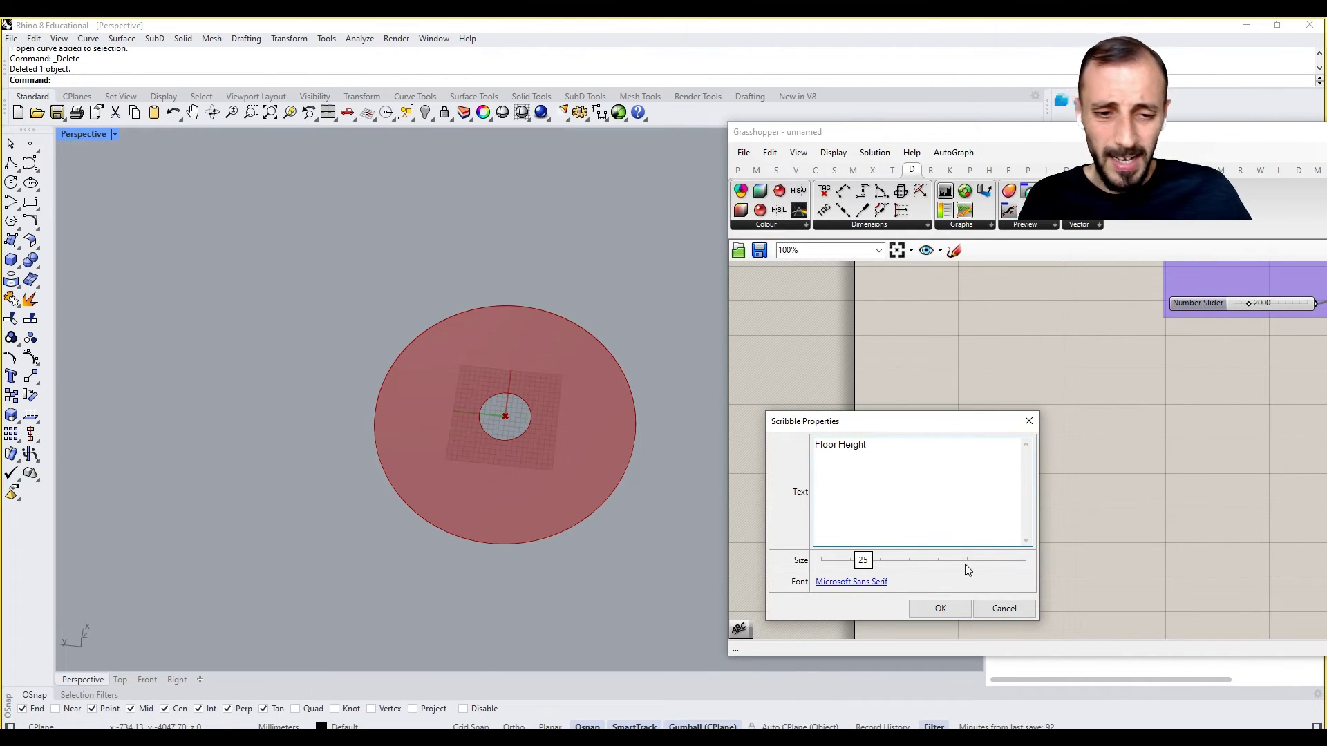
click(940, 608)
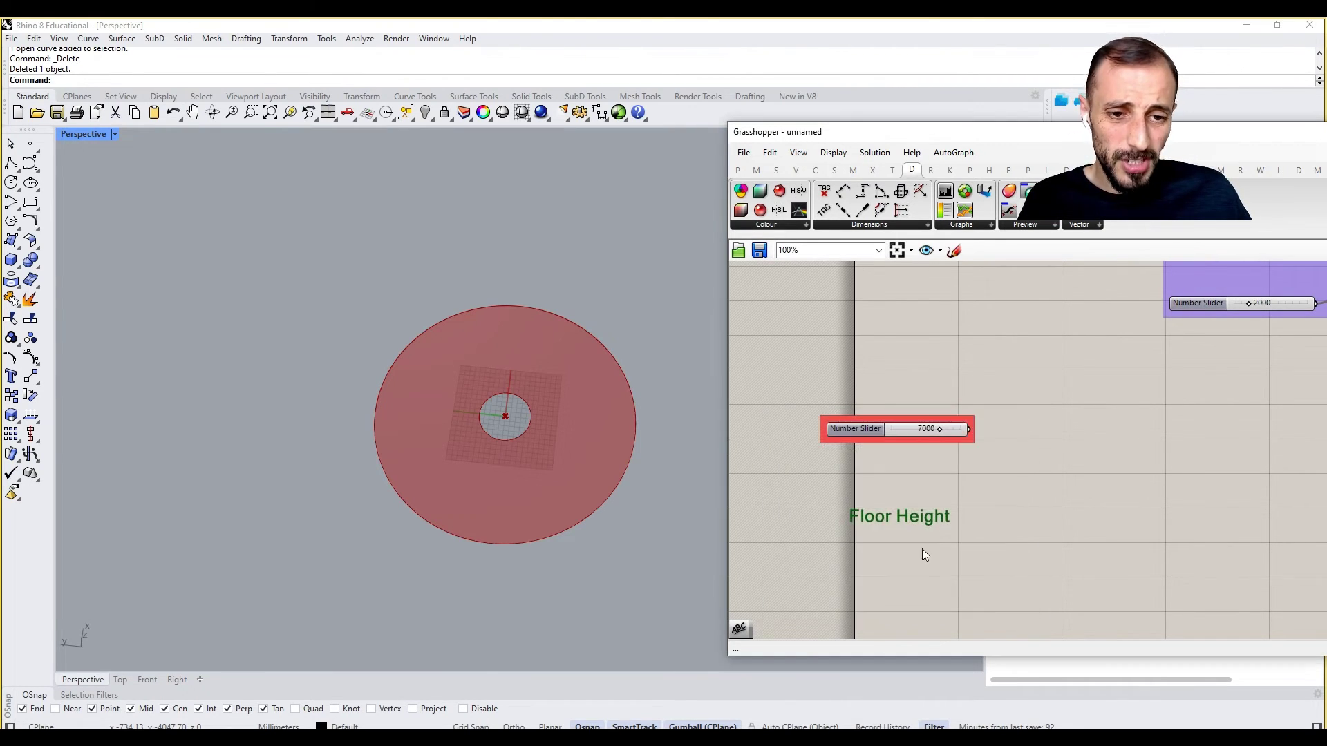
Add the Floor Height label above the 7000 slider to the slider's red group and shift the group slightly.
right_click(910, 427)
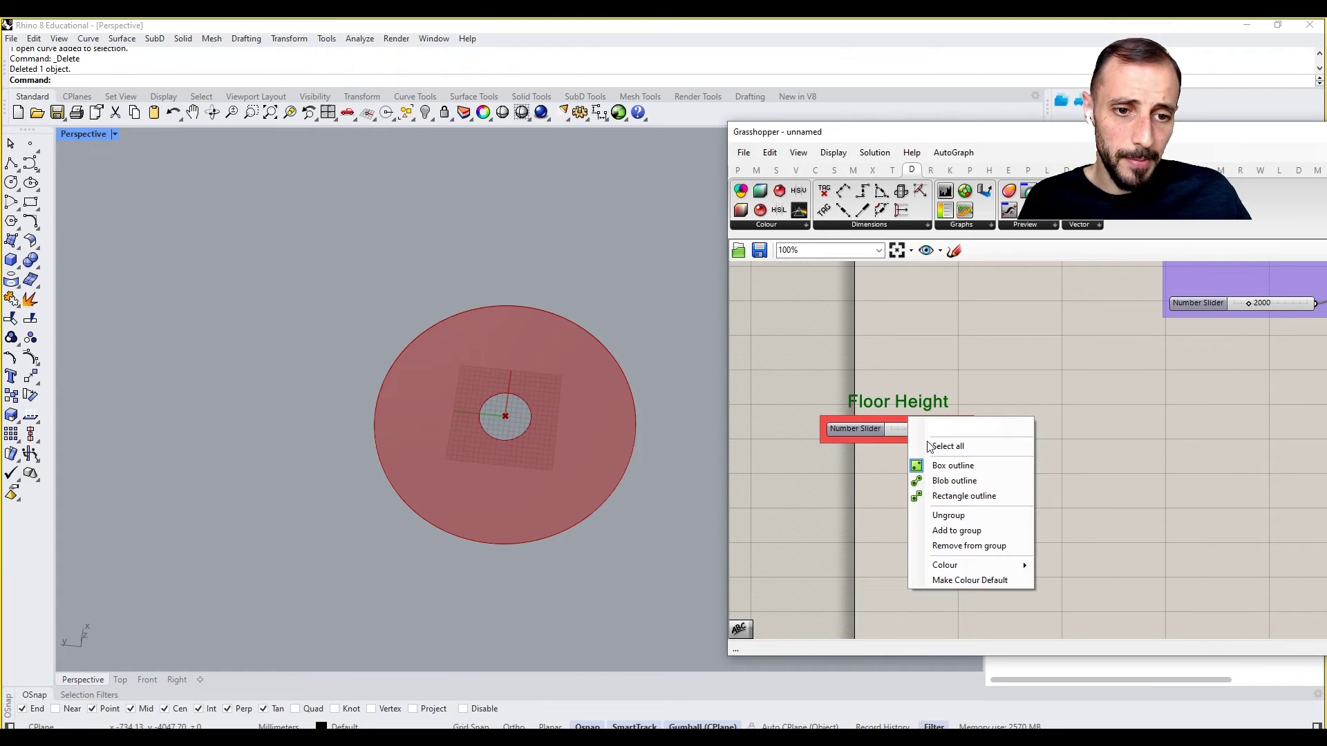
click(957, 534)
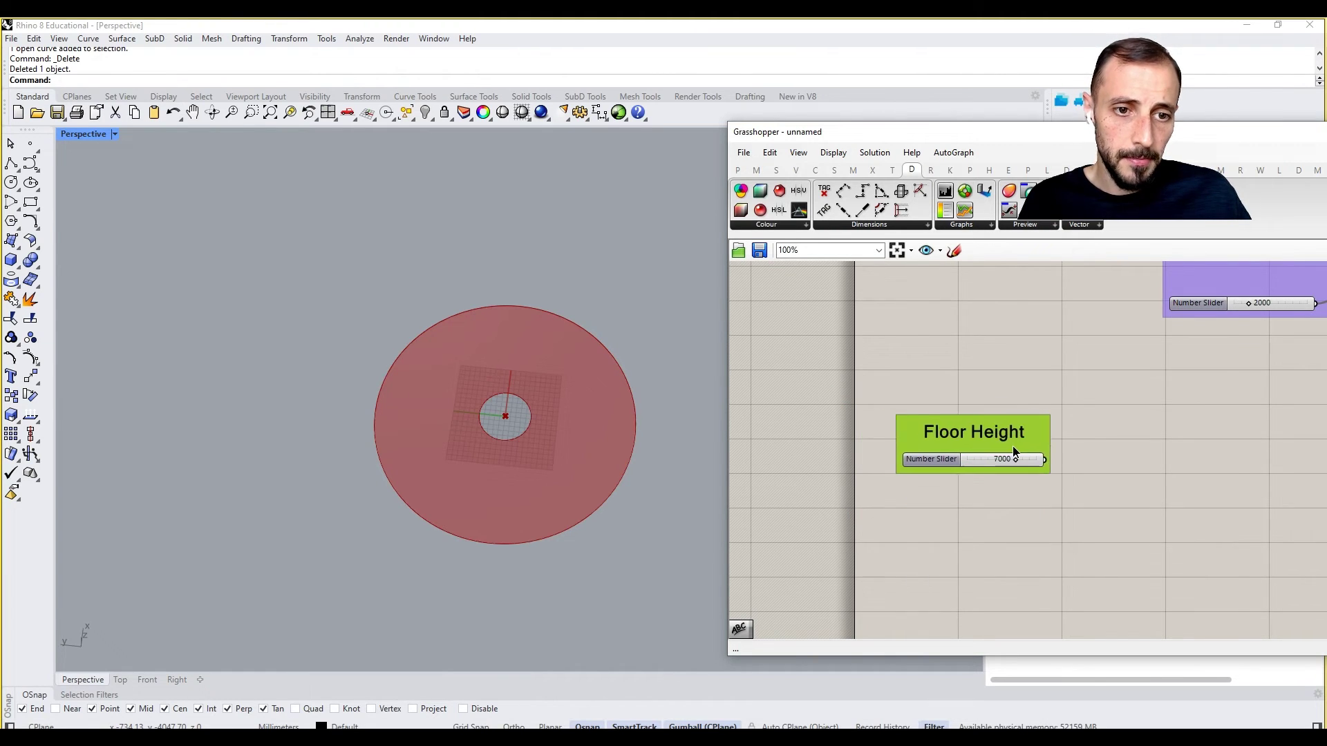
drag(1013, 446, 1027, 430)
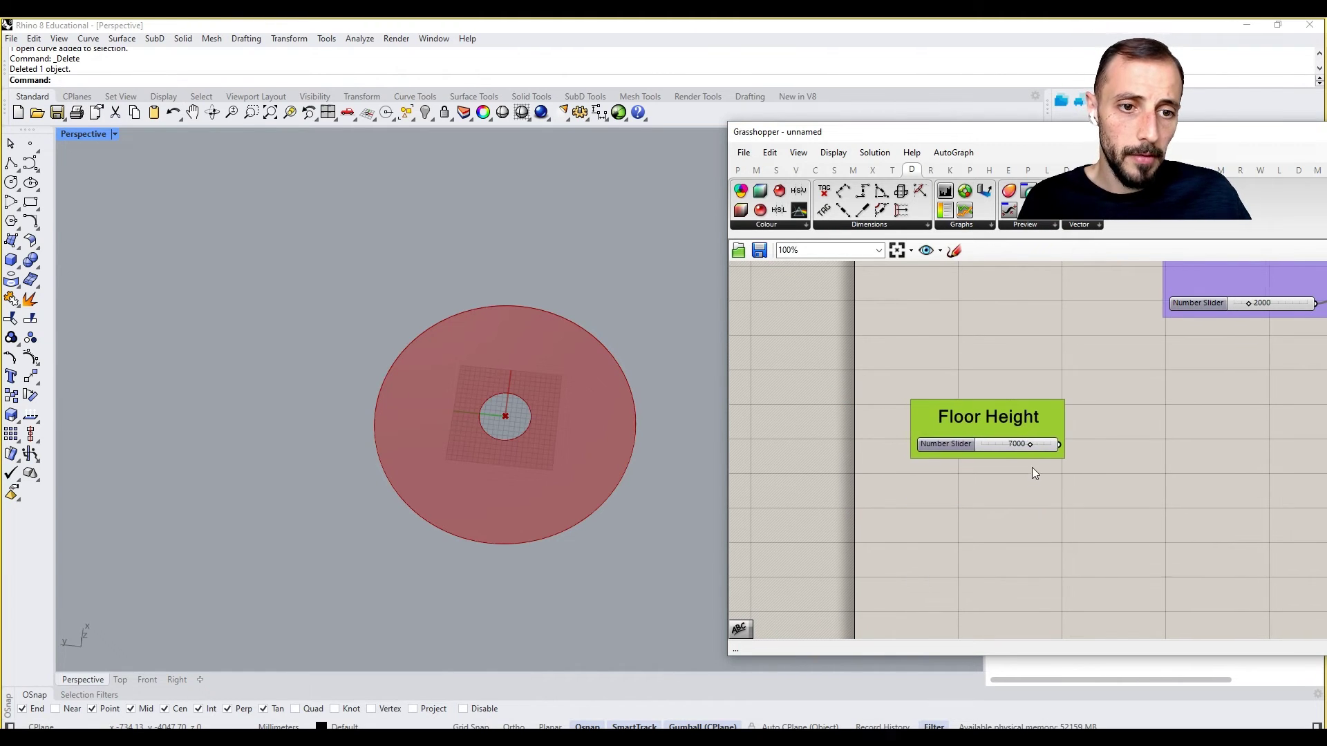
Write "Riser Height" in the component search, copy that text and dismiss the search.
right_drag(1031, 468, 930, 462)
double_click(916, 515)
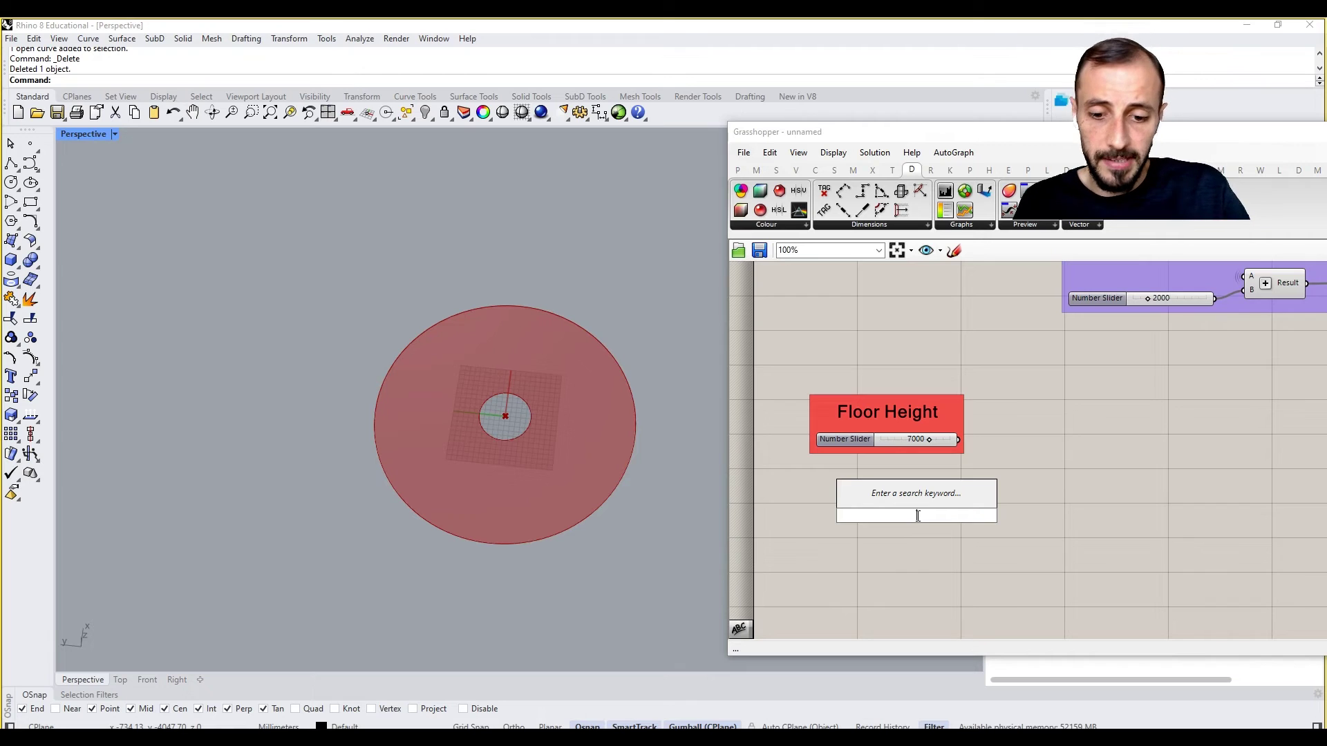
text(Riser Height)
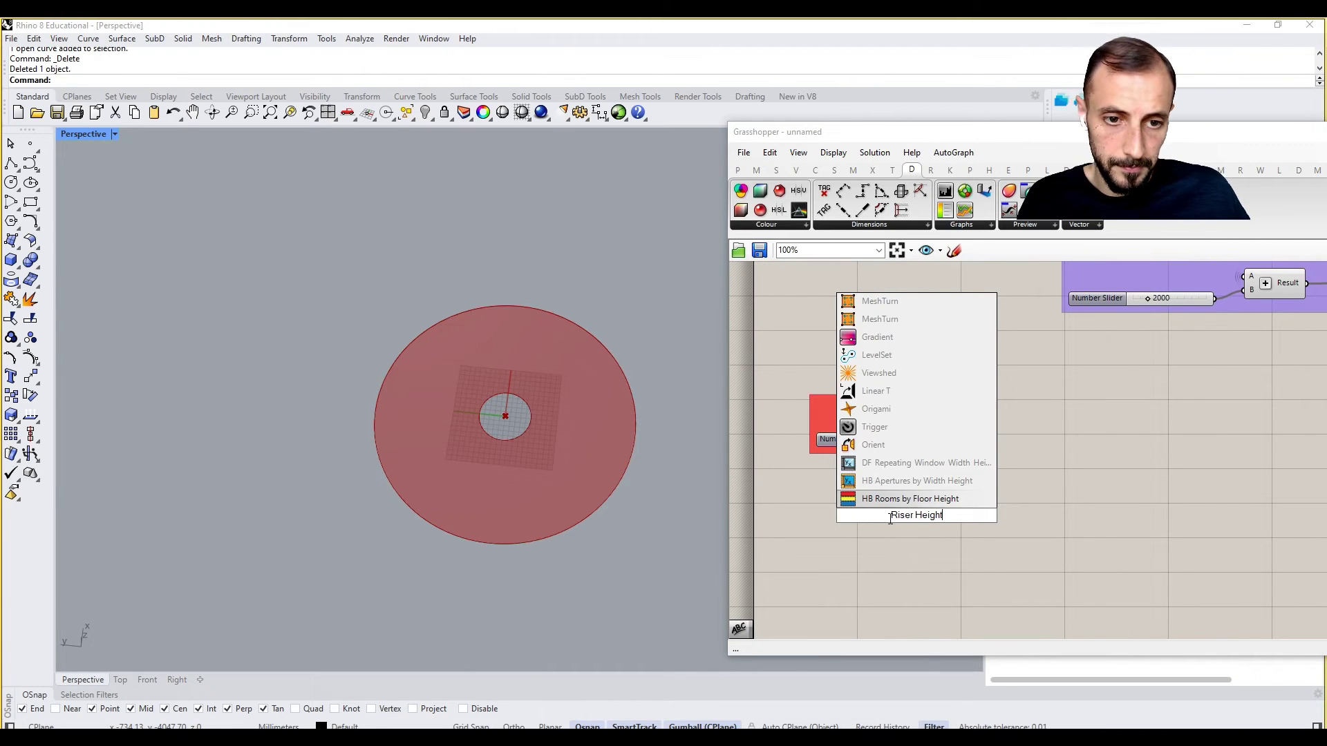
drag(884, 516, 956, 521)
key(ctrl+c)
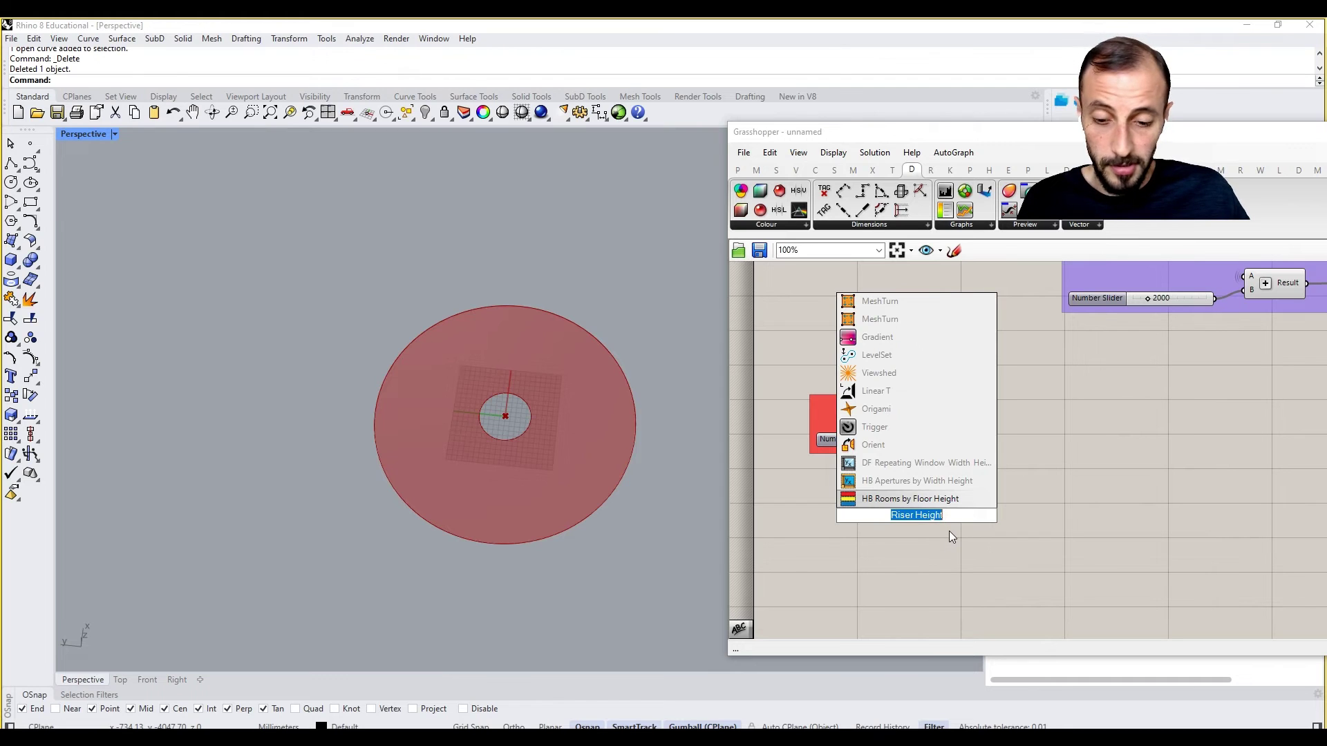
click(948, 531)
double_click(941, 532)
key(Escape)
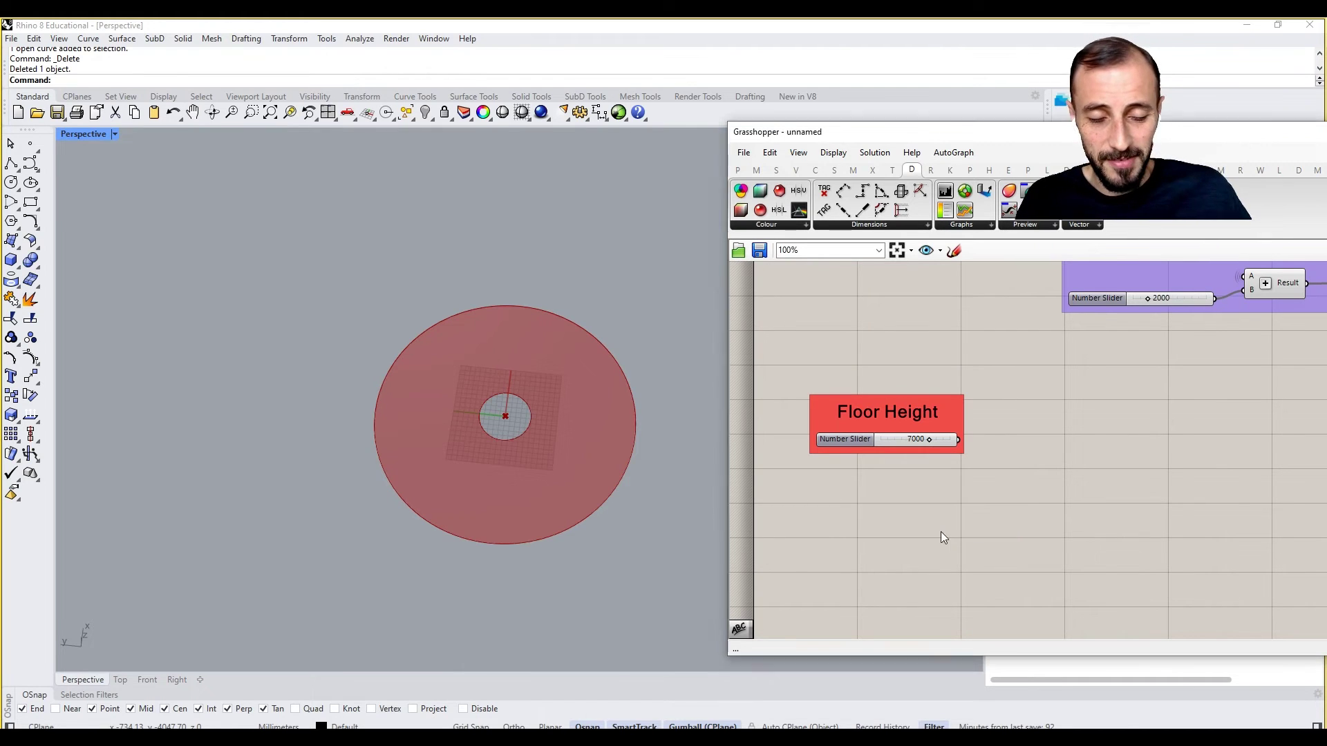
Add a Scribble below the Floor Height group and paste "Riser Height" as its text.
double_click(941, 532)
text(c)
key(BackSpace)
text(sc)
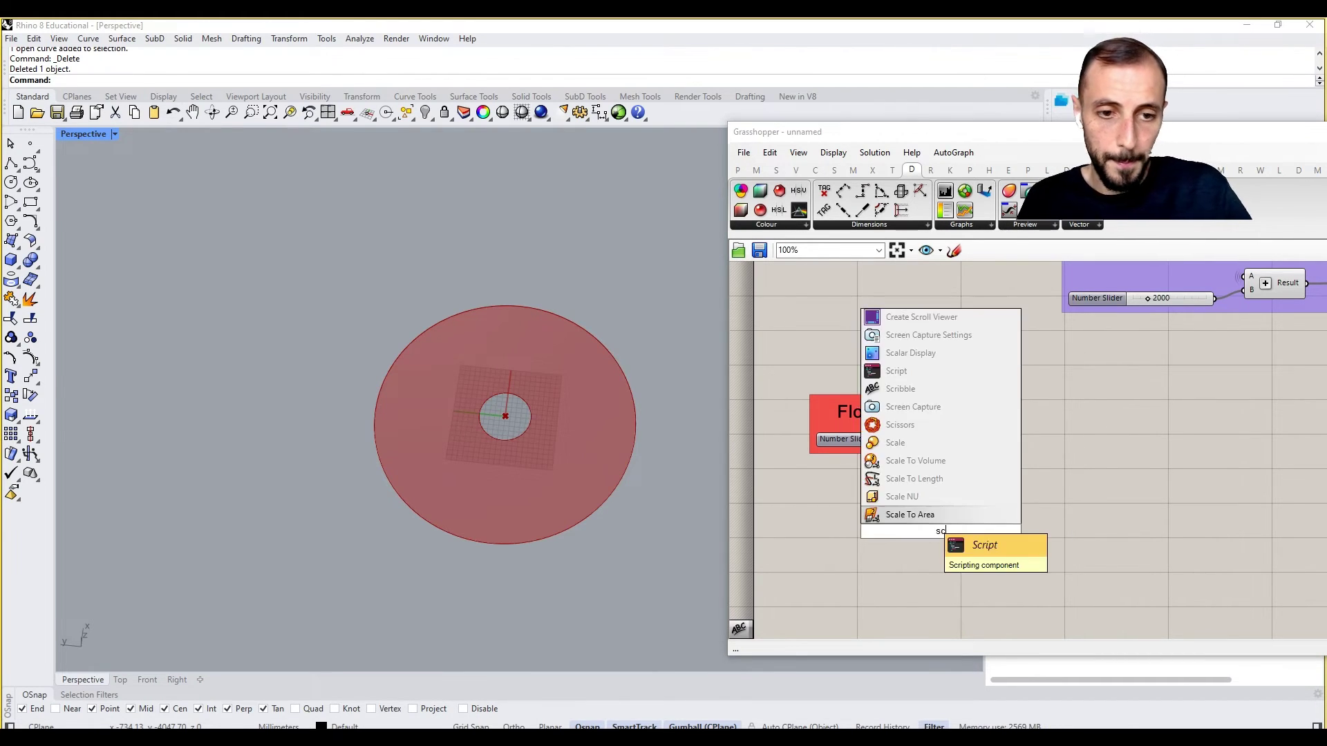
click(907, 390)
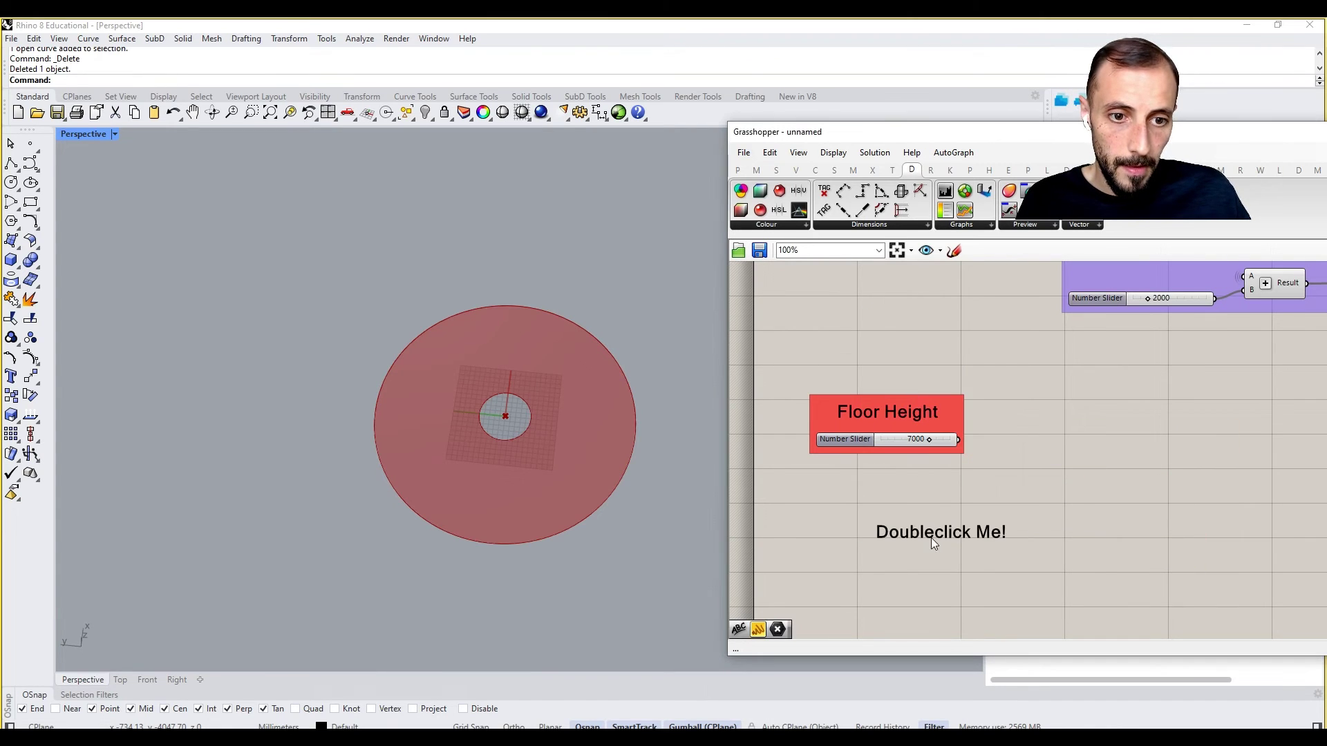
double_click(930, 538)
key(ctrl+v)
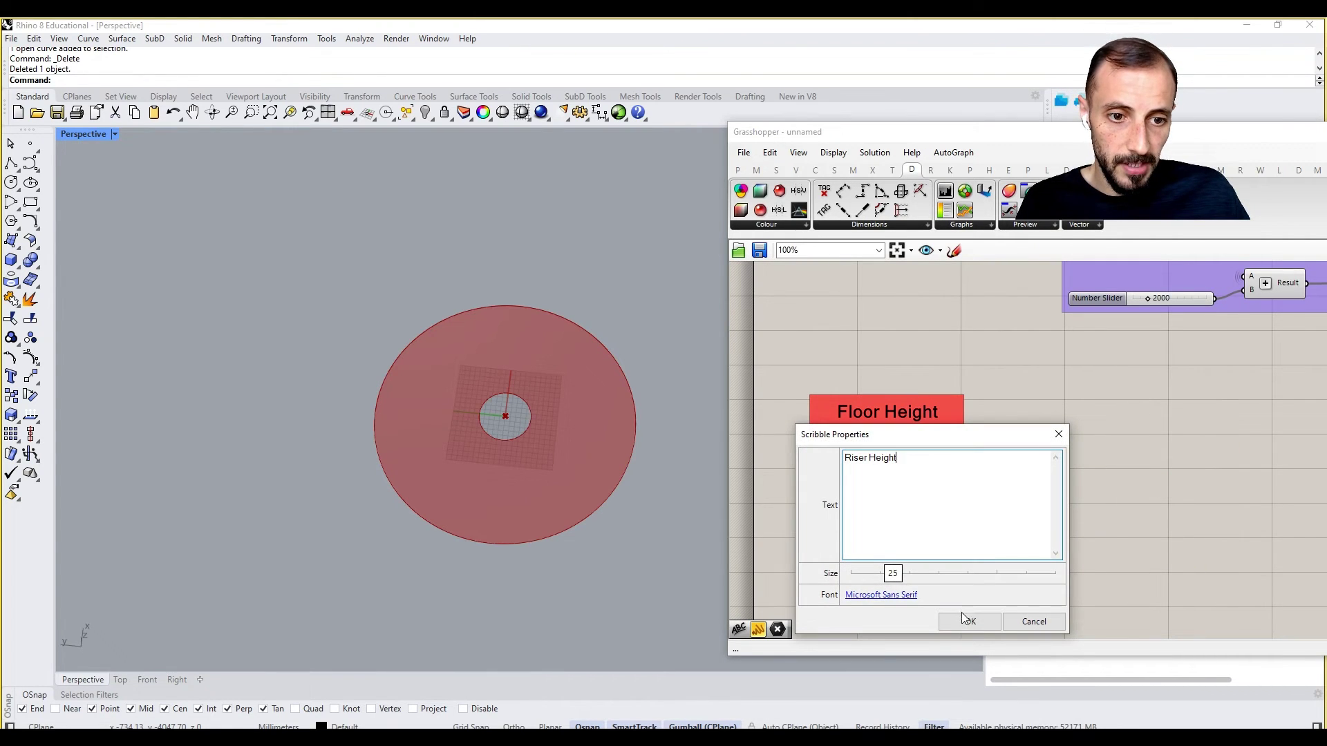
click(966, 617)
Create a number slider with the value 200 and place it directly under the Riser Height label.
double_click(896, 589)
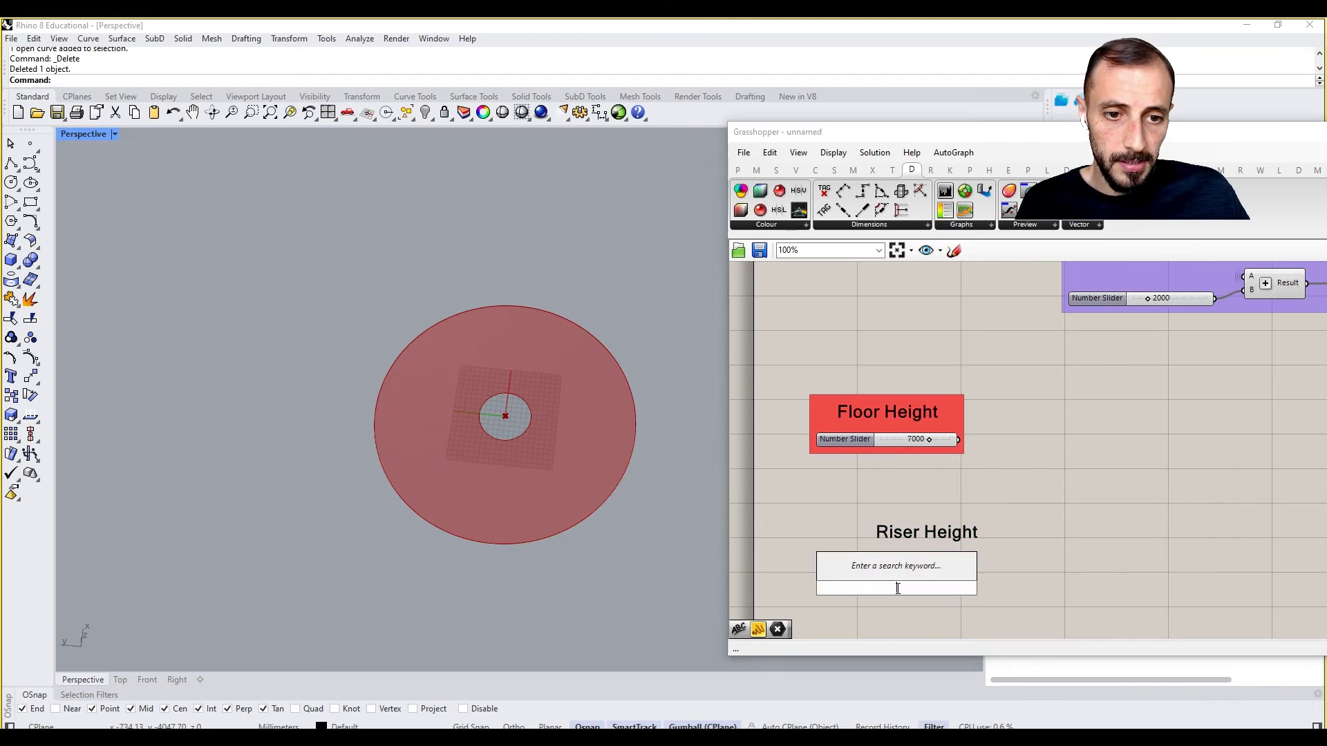
text(22)
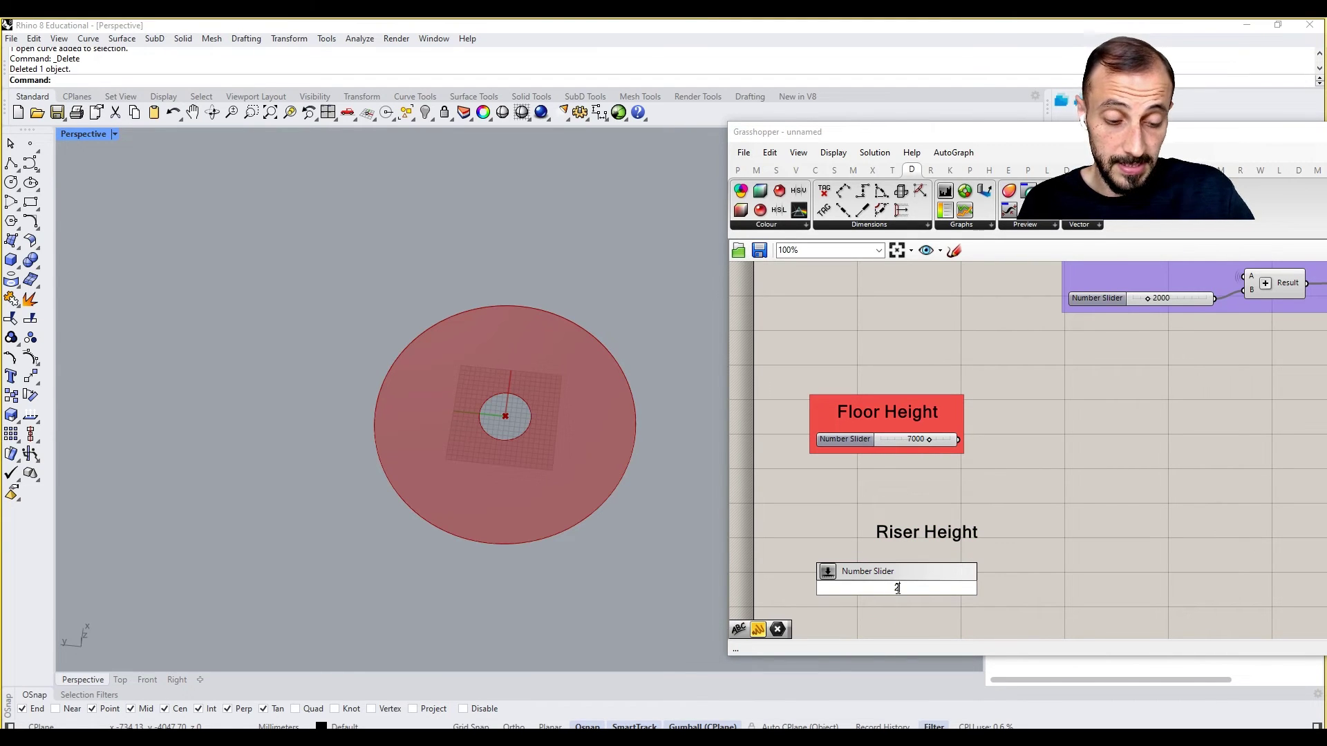
text(00)
key(Return)
drag(897, 588, 917, 562)
Group the Riser Height label with its 200 slider and move the group beneath the Floor Height group.
click(977, 507)
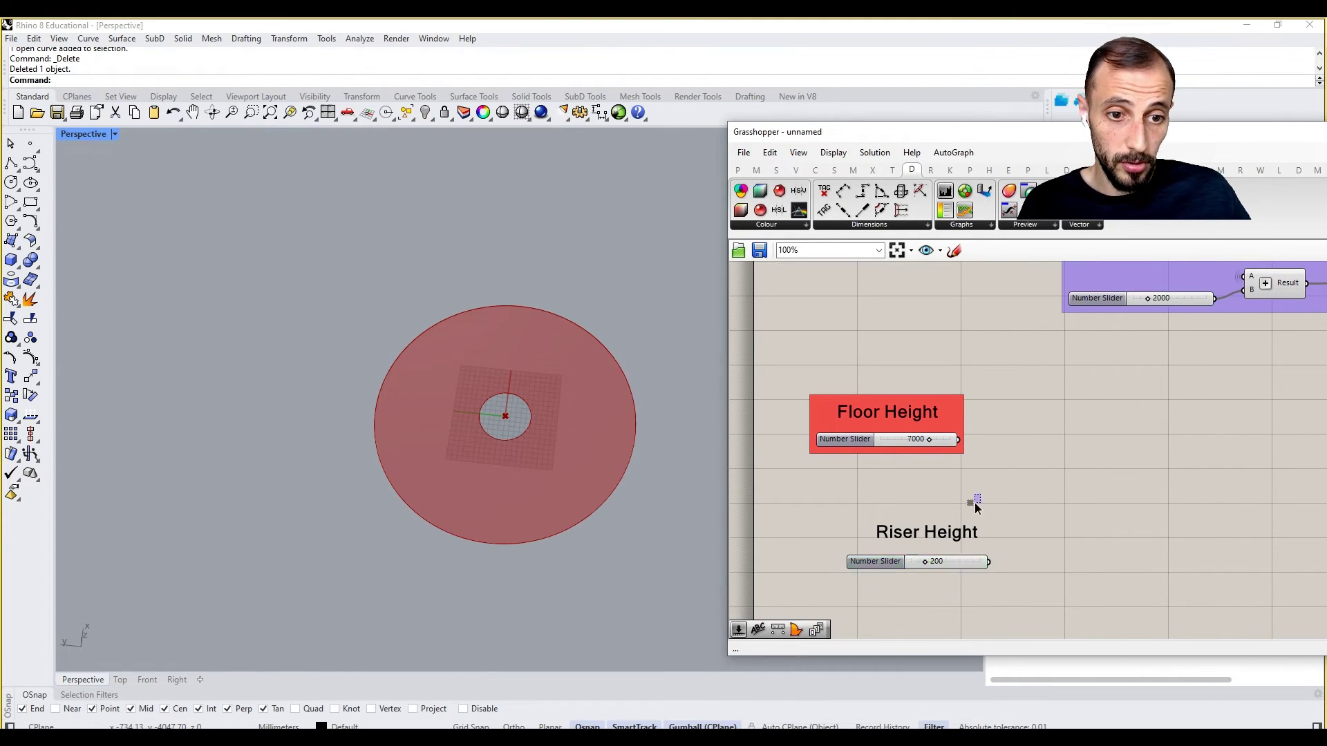
drag(976, 508, 810, 525)
right_click(810, 524)
click(836, 626)
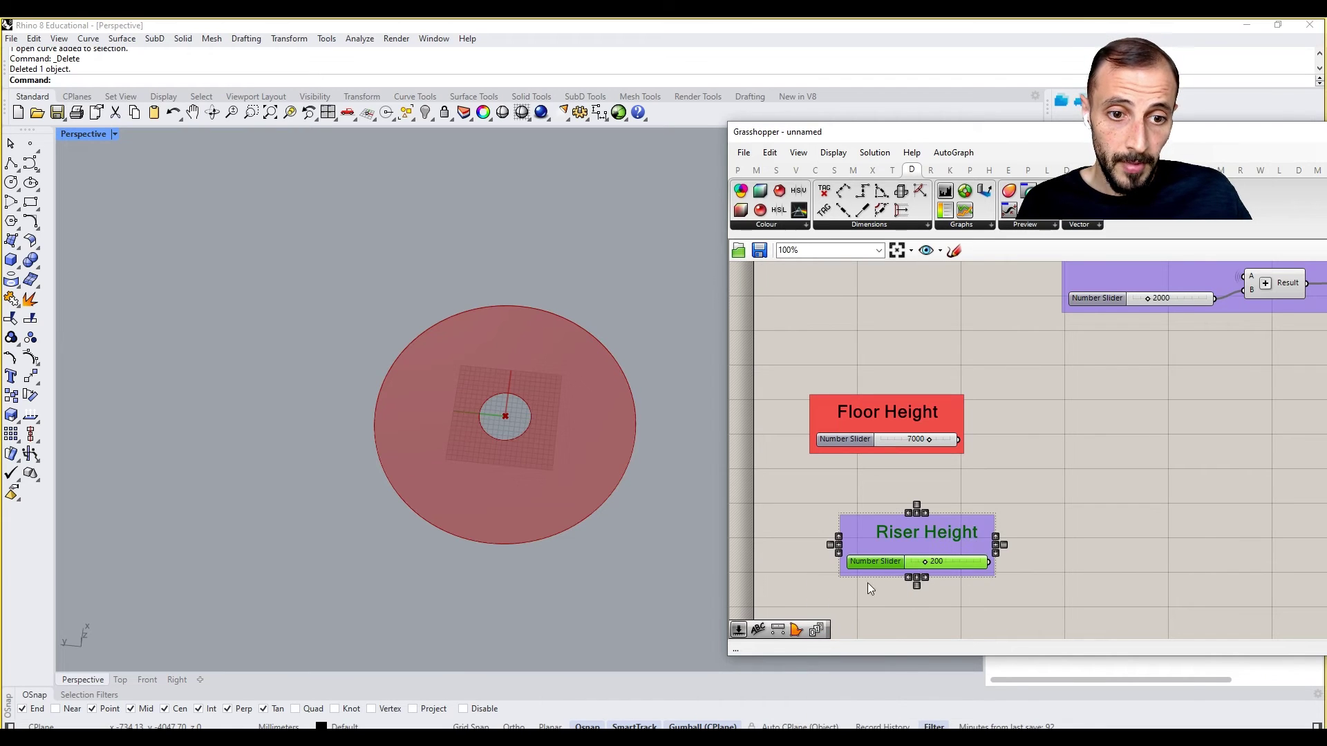
drag(878, 548, 832, 542)
click(1014, 525)
Place a Division component beside the Floor Height and Riser Height groups.
right_drag(1014, 526, 956, 527)
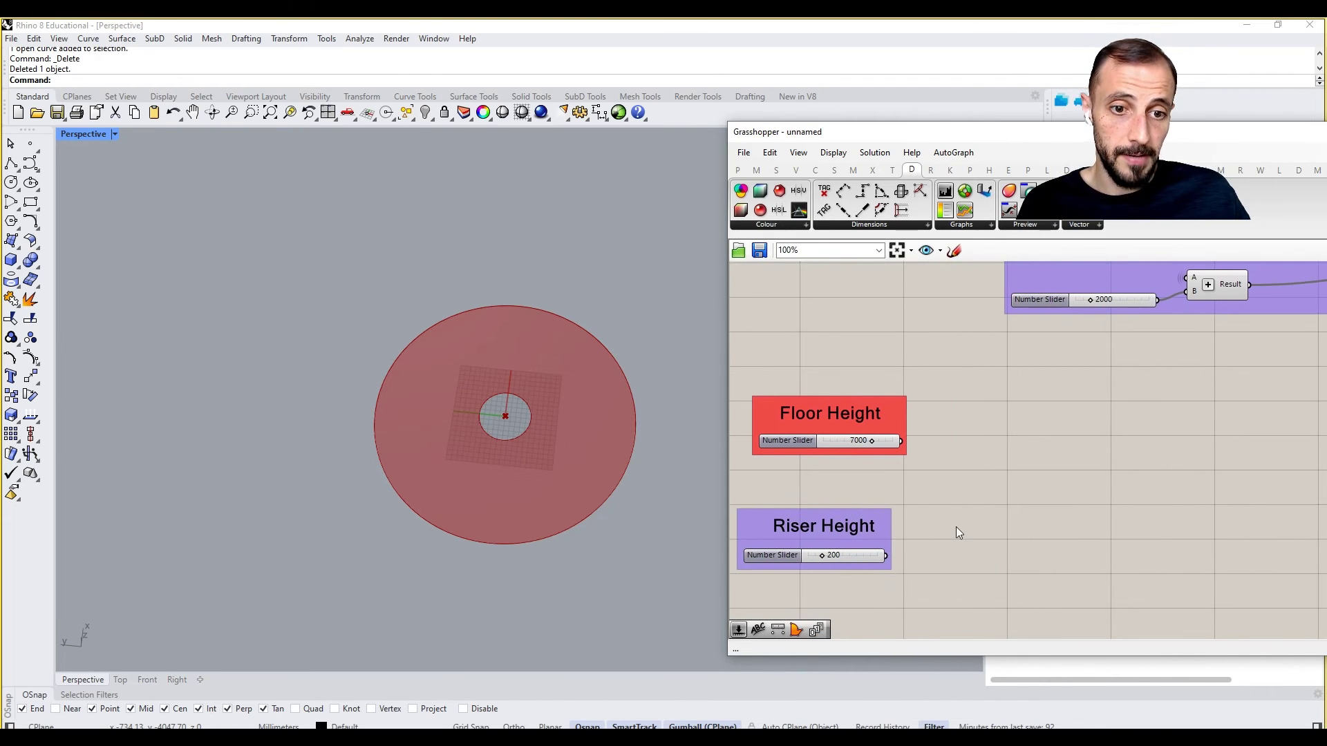
double_click(1007, 501)
text(di)
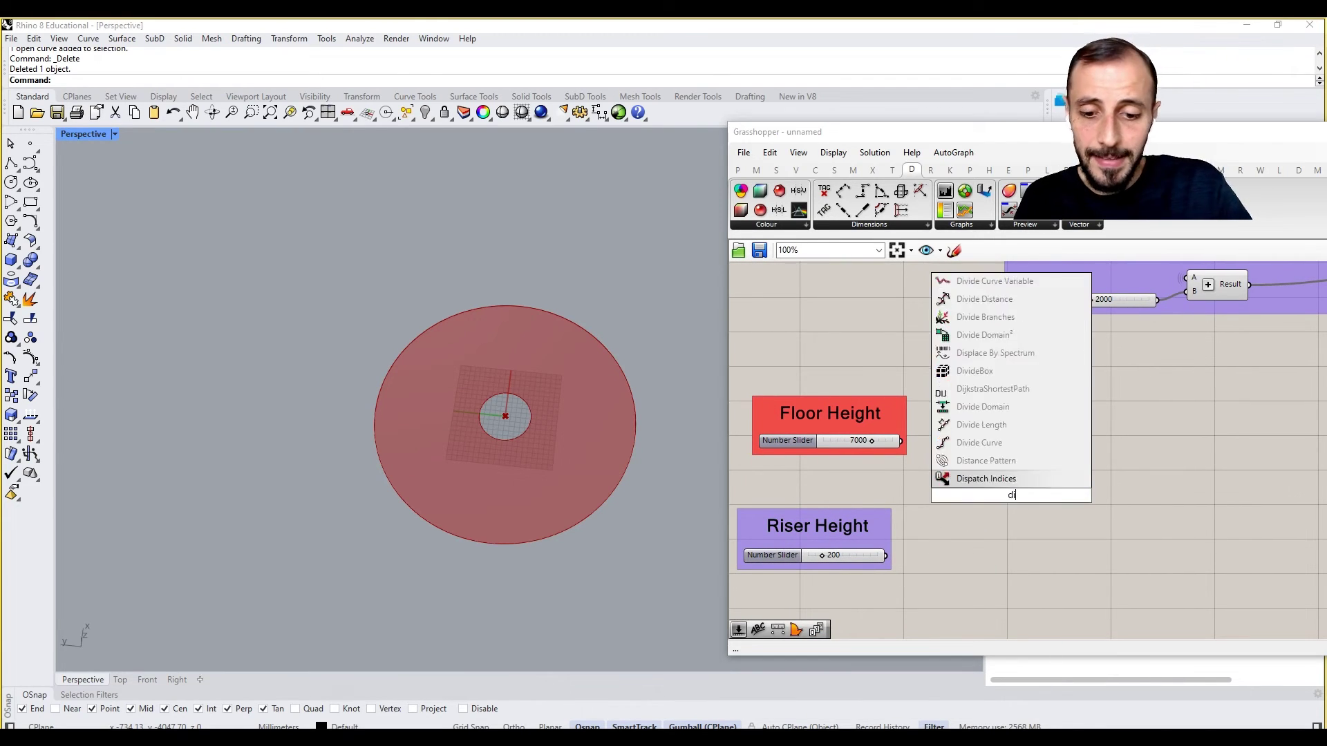
text(vis)
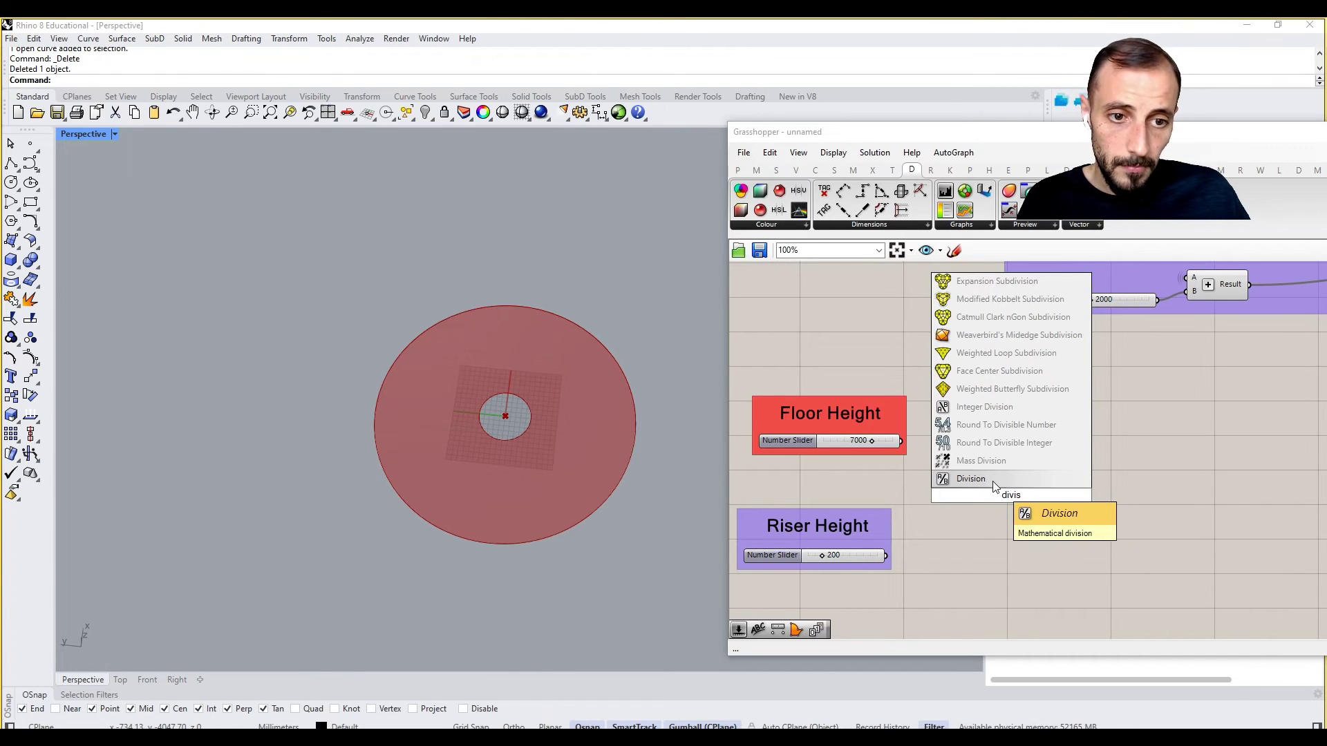
click(994, 485)
Connect the Floor Height slider to Division input A and the Riser Height slider to input B, and shift the Riser Height group slightly.
drag(902, 442, 987, 490)
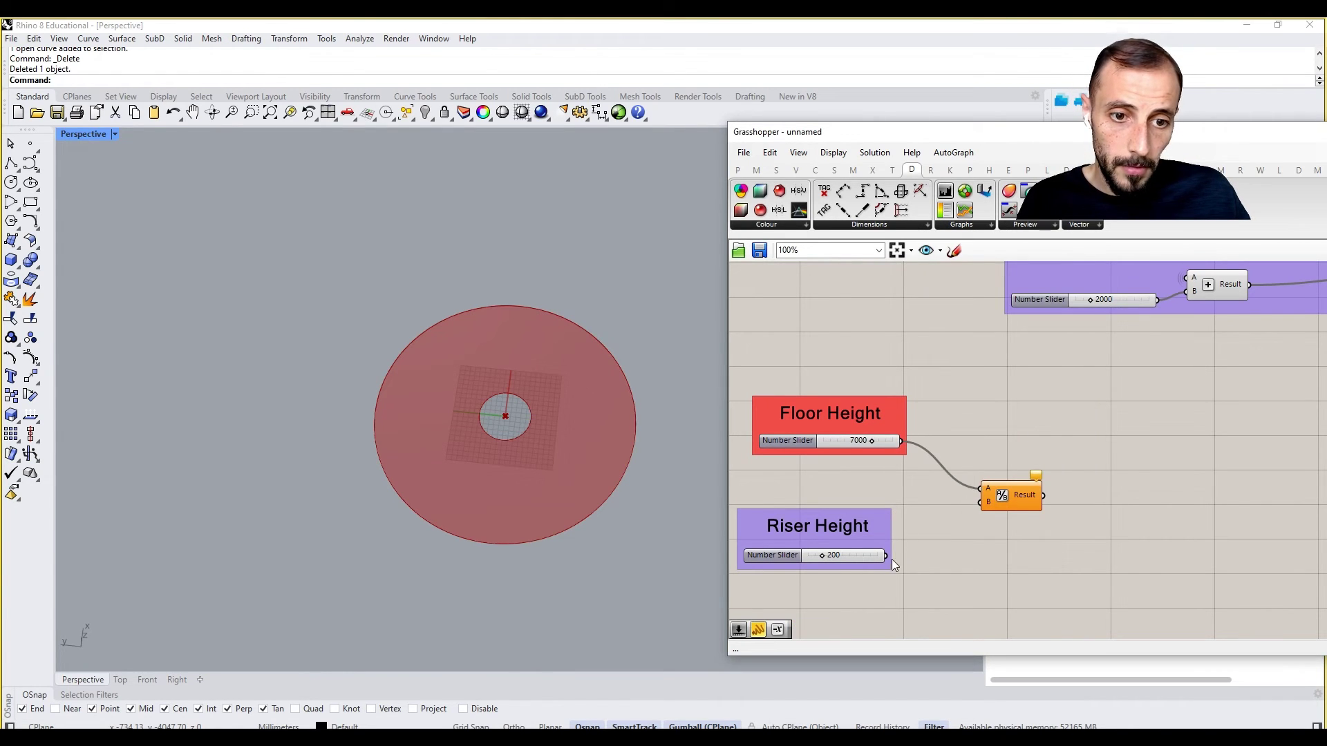
drag(886, 557, 973, 510)
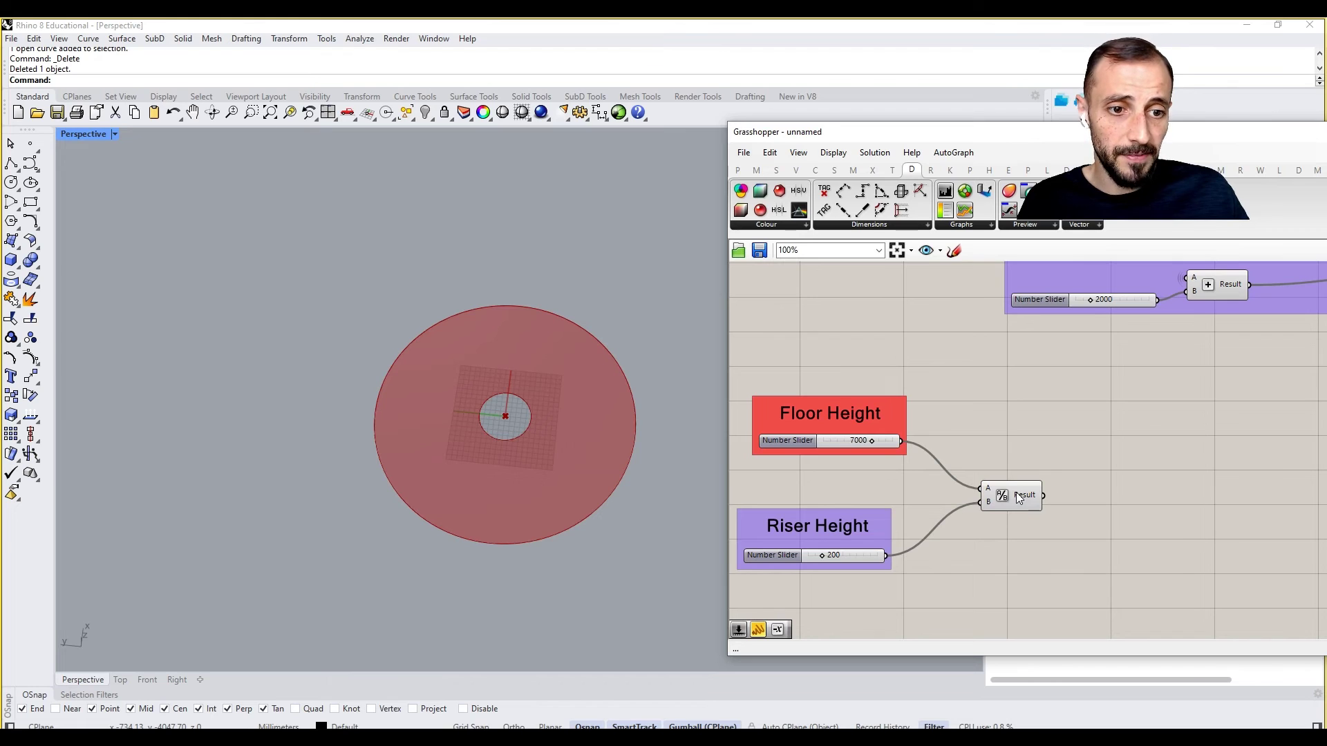
drag(879, 529, 897, 526)
Place a Divide Curve component just below the group containing the 2000 slider and its circle.
right_drag(1076, 518, 894, 551)
scroll(894, 551, down, 4)
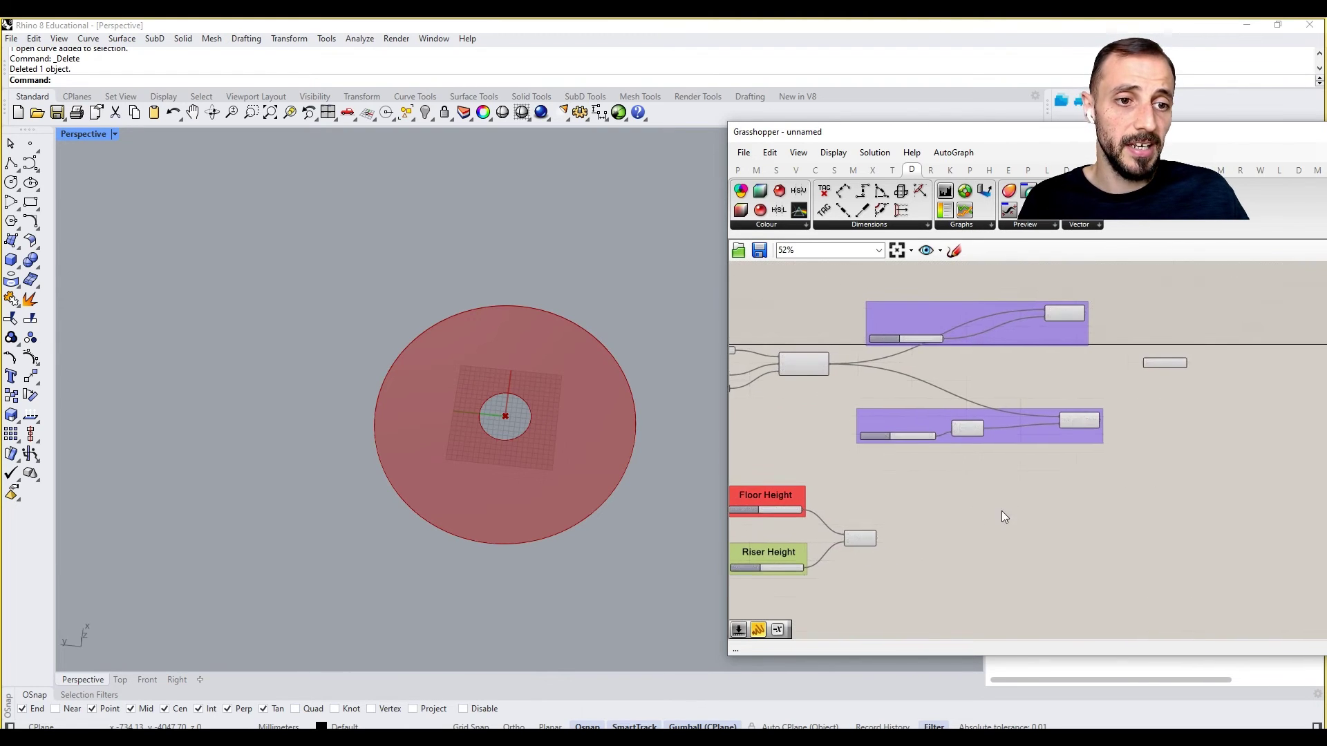
scroll(1043, 479, up, 1)
right_drag(1147, 387, 1127, 459)
double_click(1105, 540)
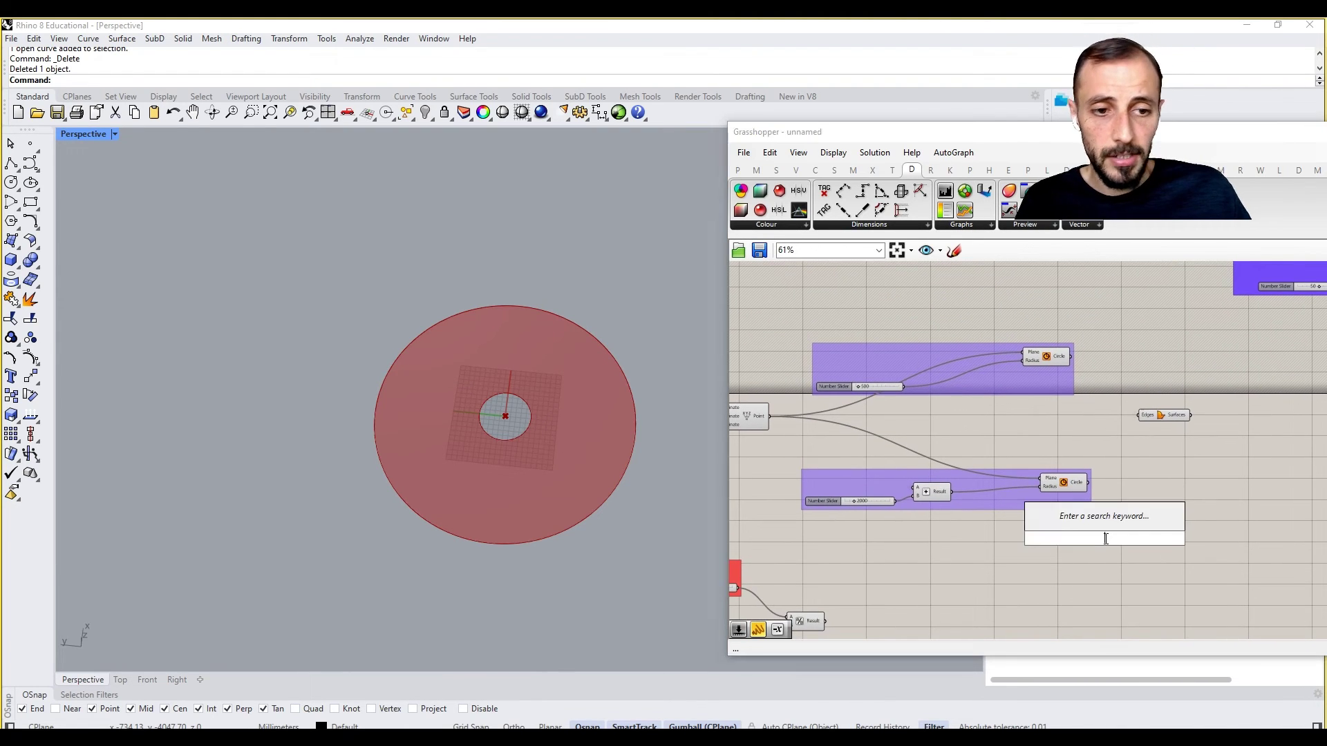
text(curve)
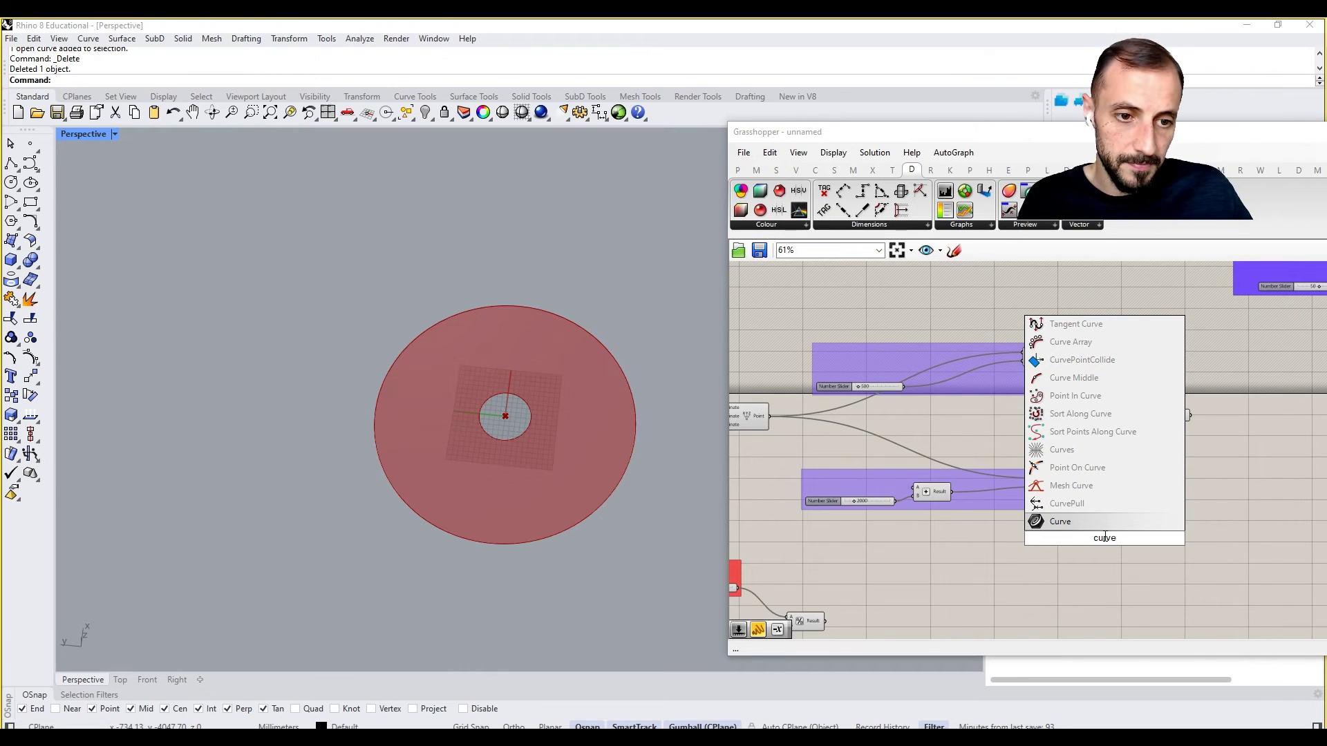
text( divide)
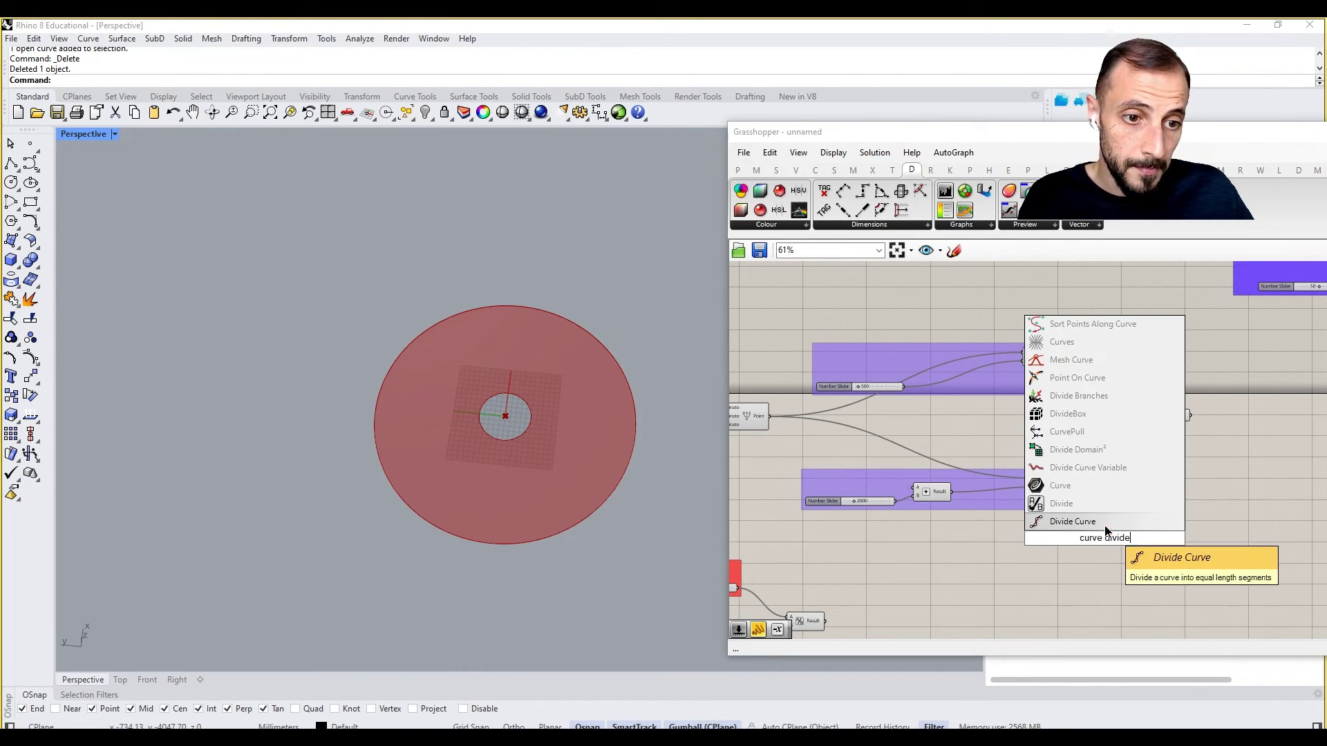
key(Return)
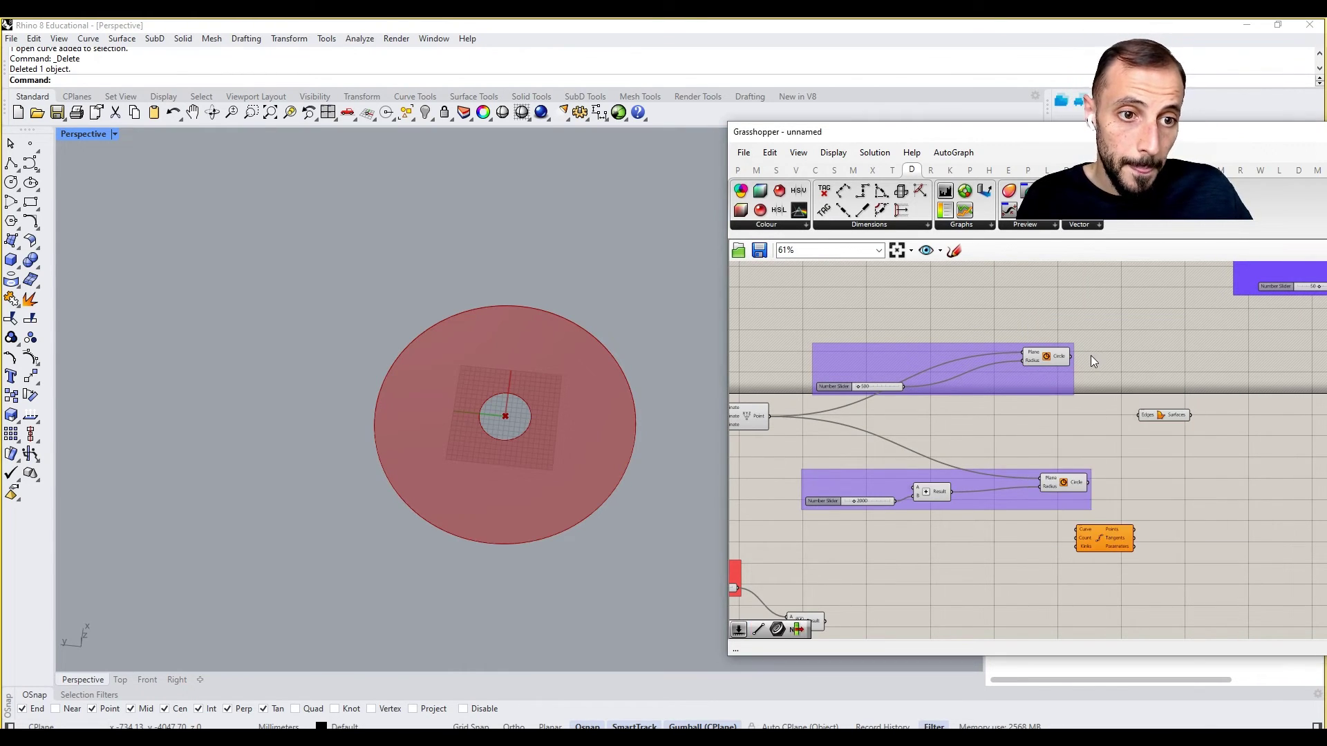
Move the Boundary Surfaces component up, just below the purple dimension group and clear of the two circle groups.
drag(1174, 420, 1169, 307)
click(1175, 359)
right_drag(1169, 387, 1017, 405)
drag(1052, 358, 1052, 360)
drag(1006, 322, 1025, 341)
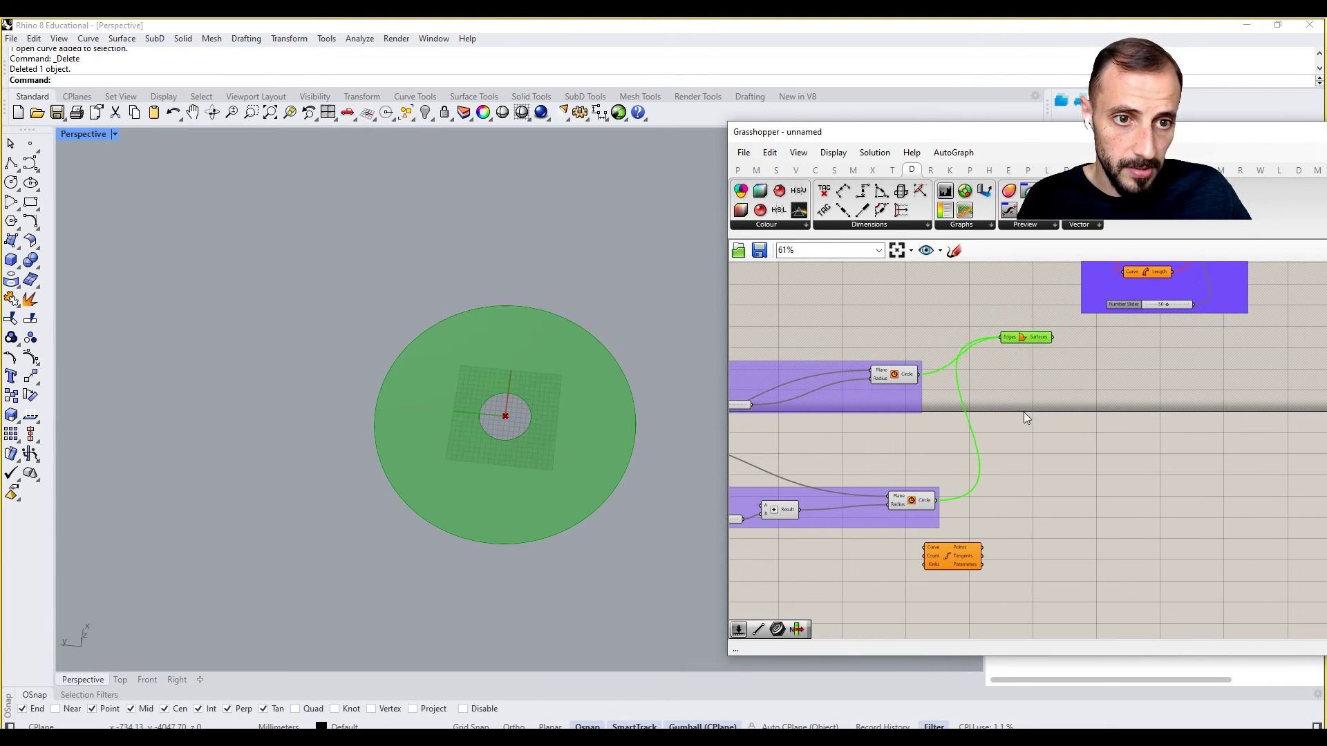
Move Divide Curve beside the inner circle's group, connect that circle to its Curve input, and add a copy fed by the outer circle.
click(1024, 414)
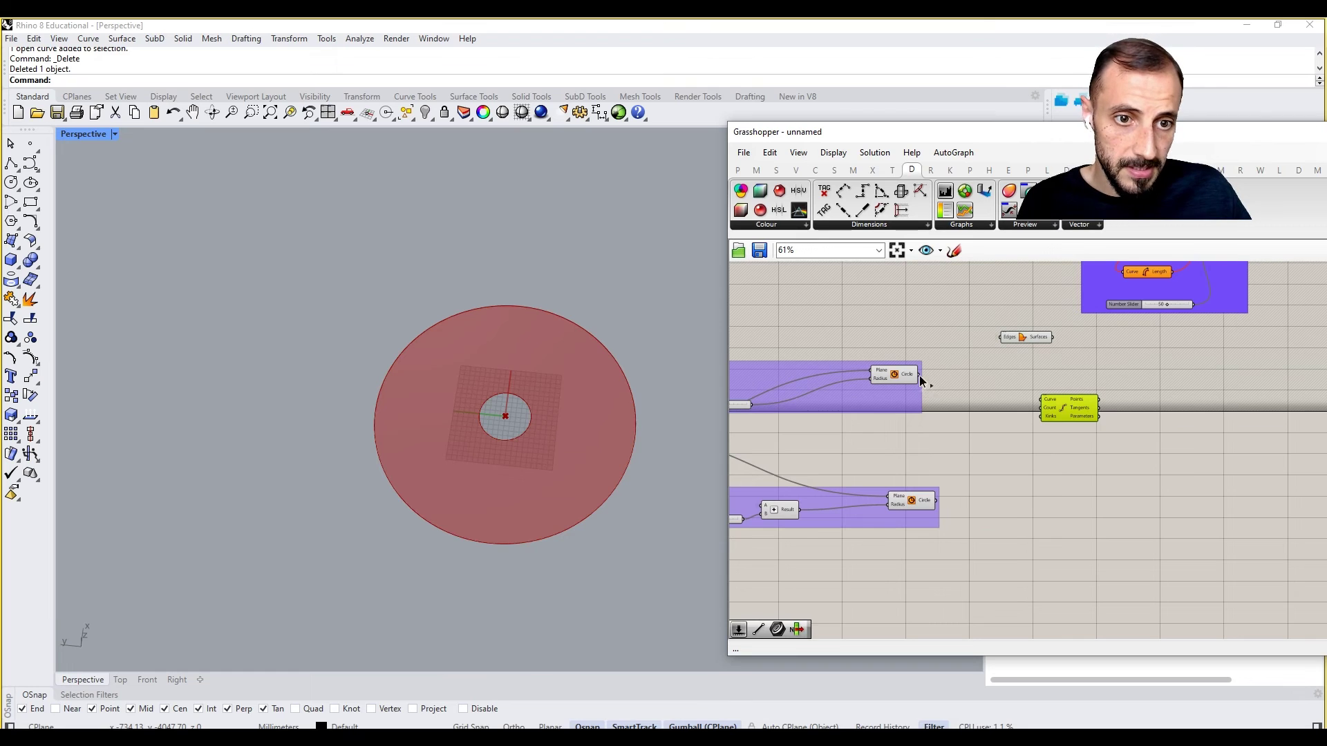
drag(919, 375, 1055, 412)
alt+drag(1067, 462, 1048, 513)
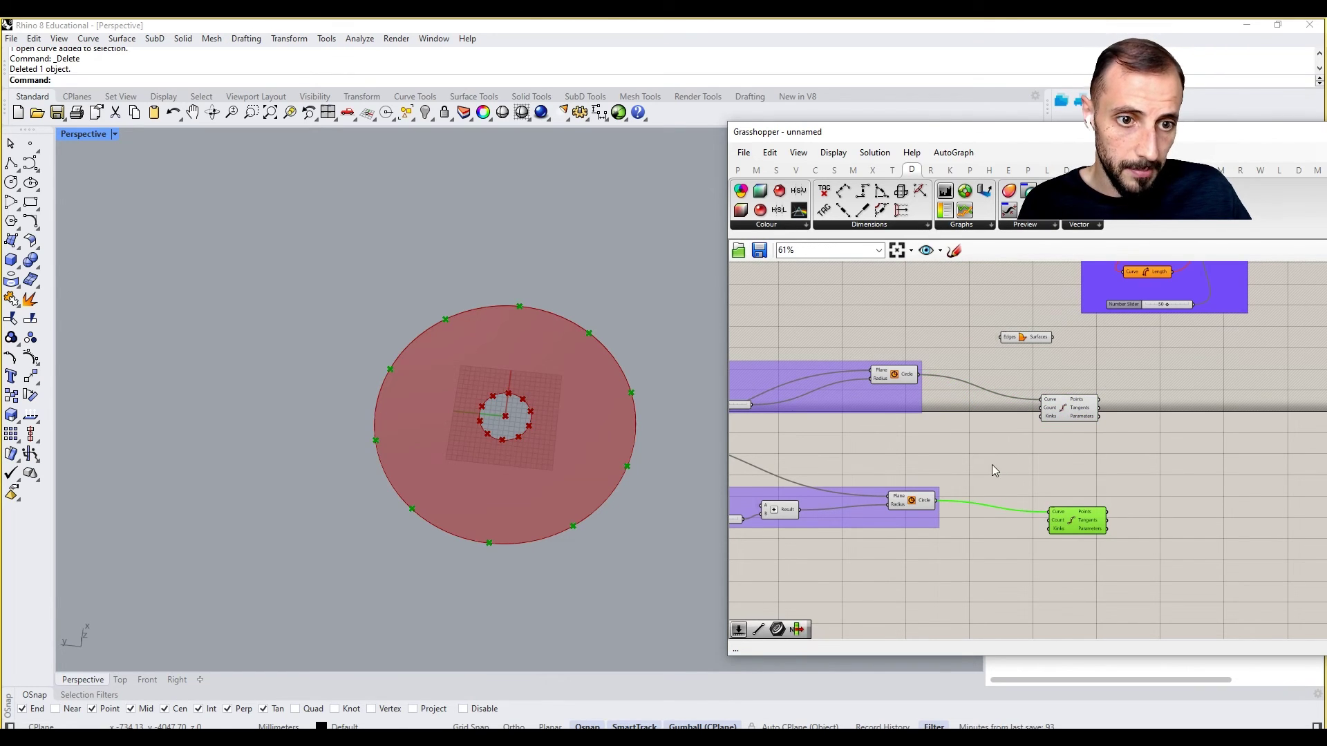
Place a Number parameter between the two Divide Curve components and feed it the Division result.
double_click(992, 470)
text(number)
key(Return)
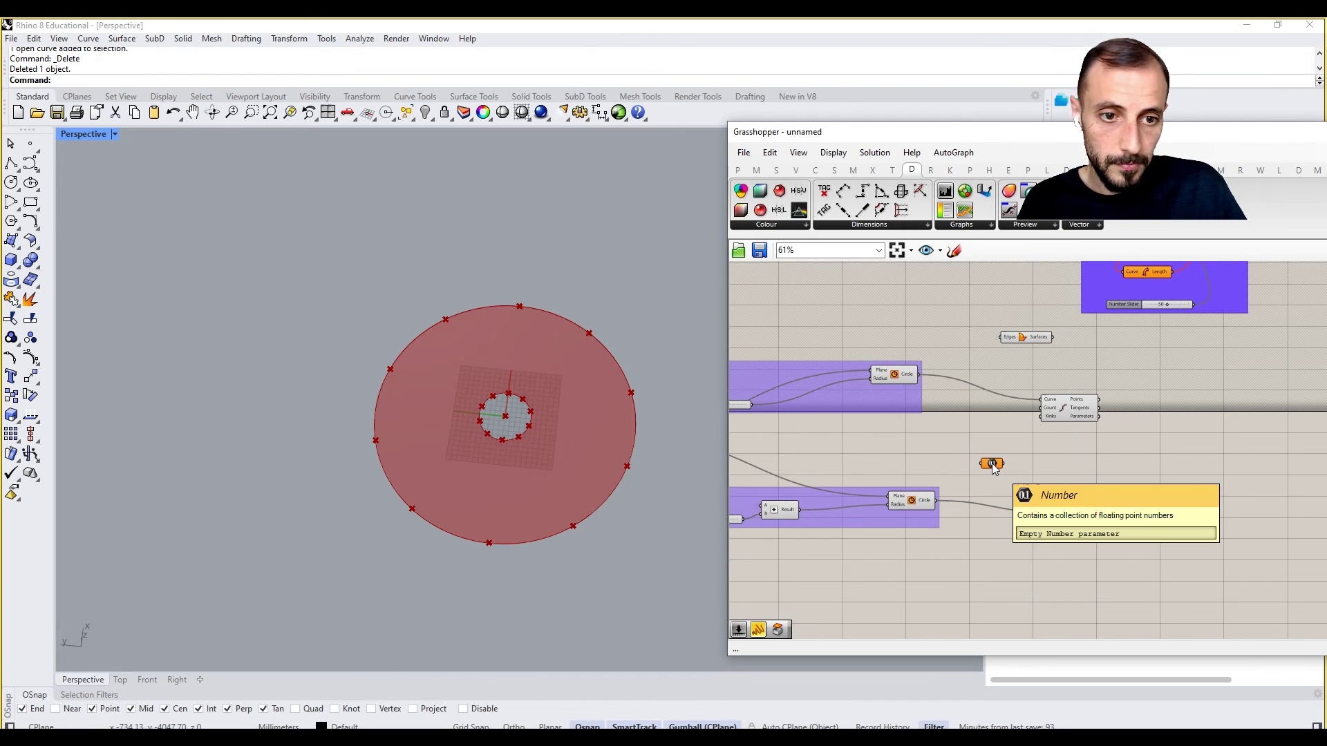
right_drag(993, 468, 1131, 373)
drag(1118, 370, 812, 551)
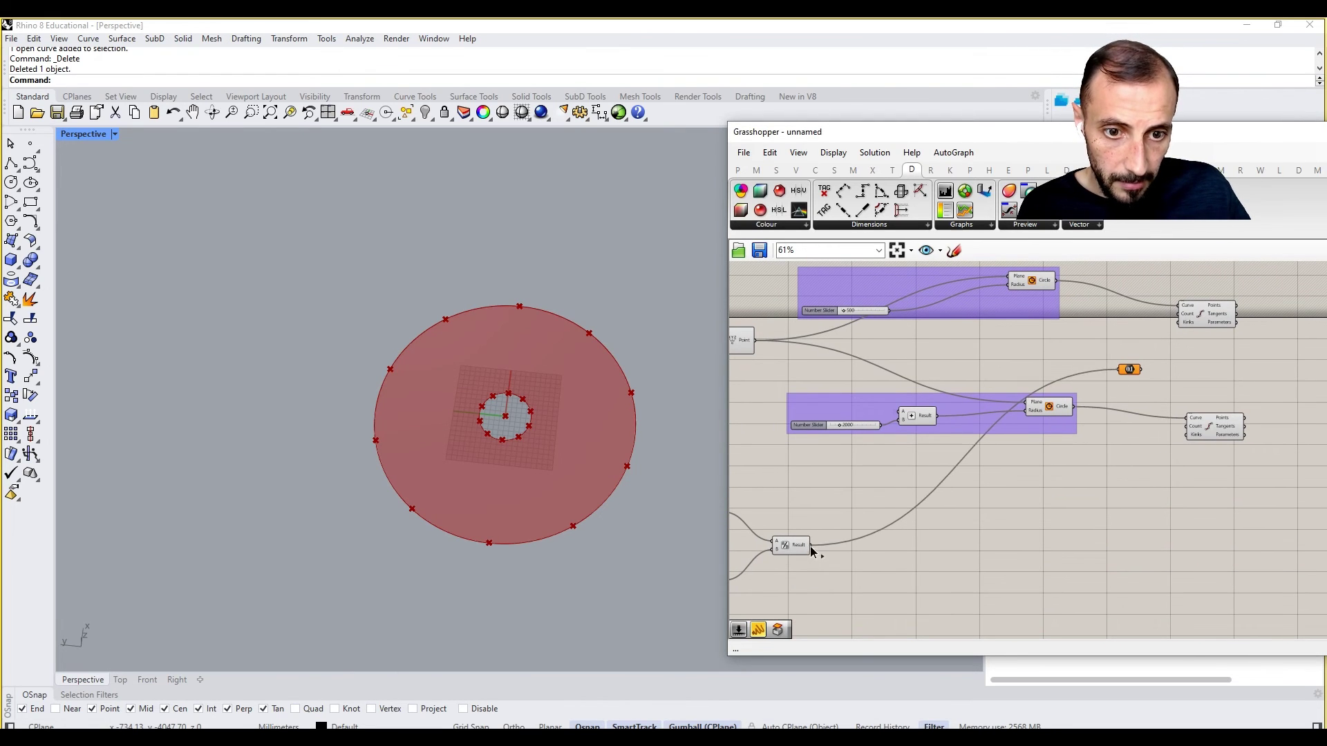
Set the Number parameter's wire display to Hidden.
right_click(1132, 371)
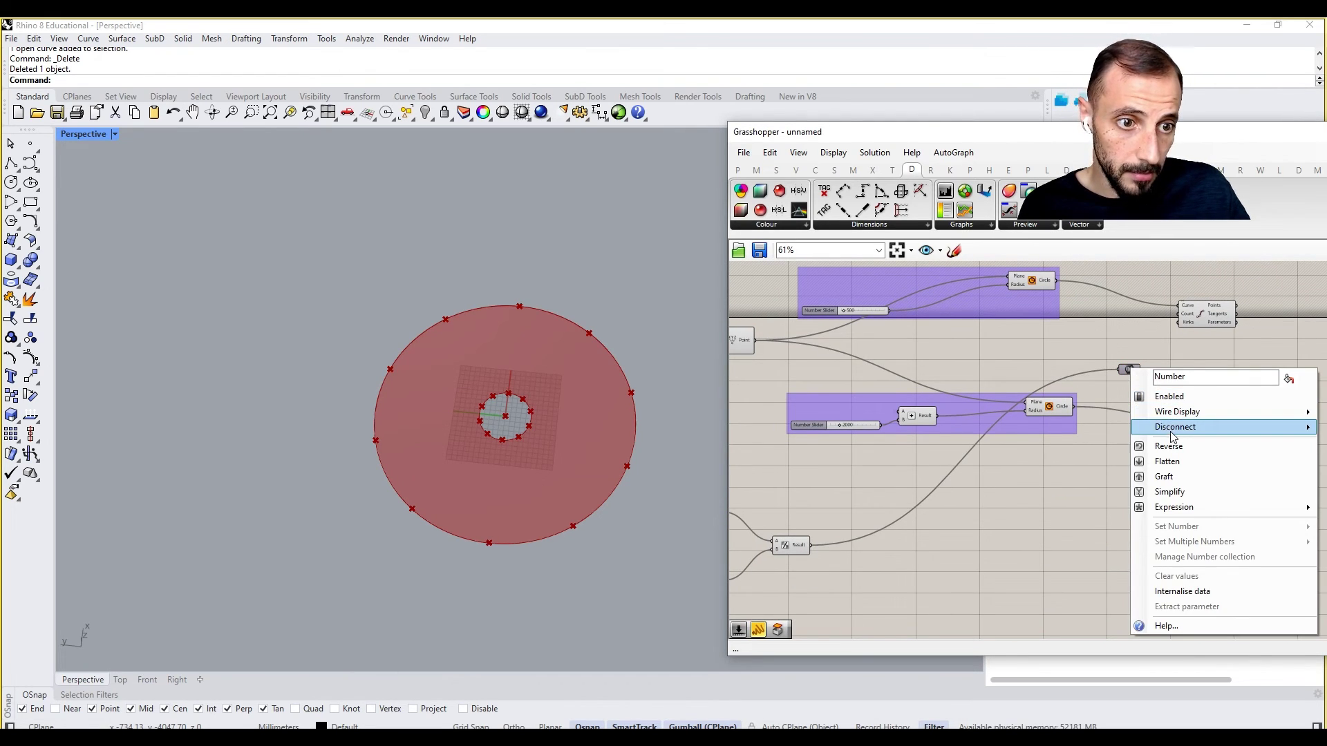
mouse_move(1175, 412)
click(1068, 443)
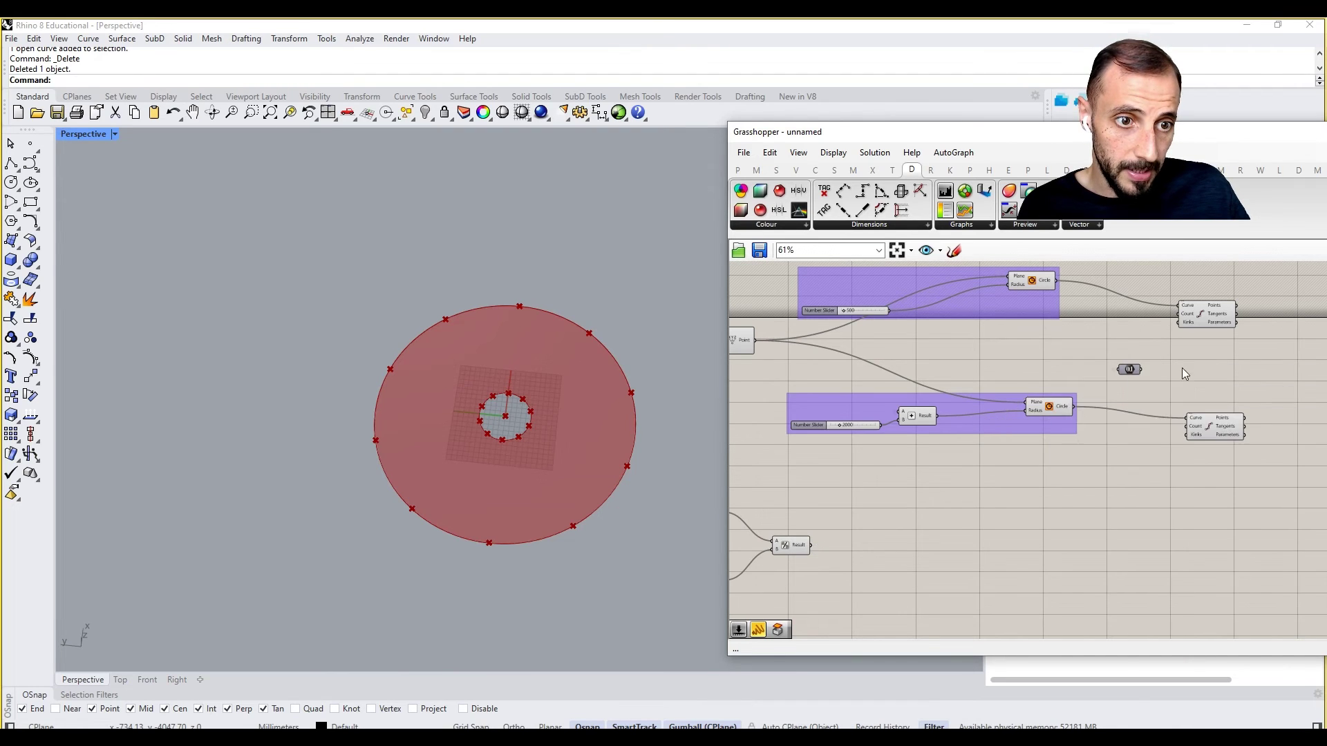
Align the upper Divide Curve slightly and connect the Number parameter to the Count input of both Divide Curve components.
right_drag(1193, 343, 1103, 376)
scroll(1103, 376, up, 2)
drag(1109, 350, 1109, 343)
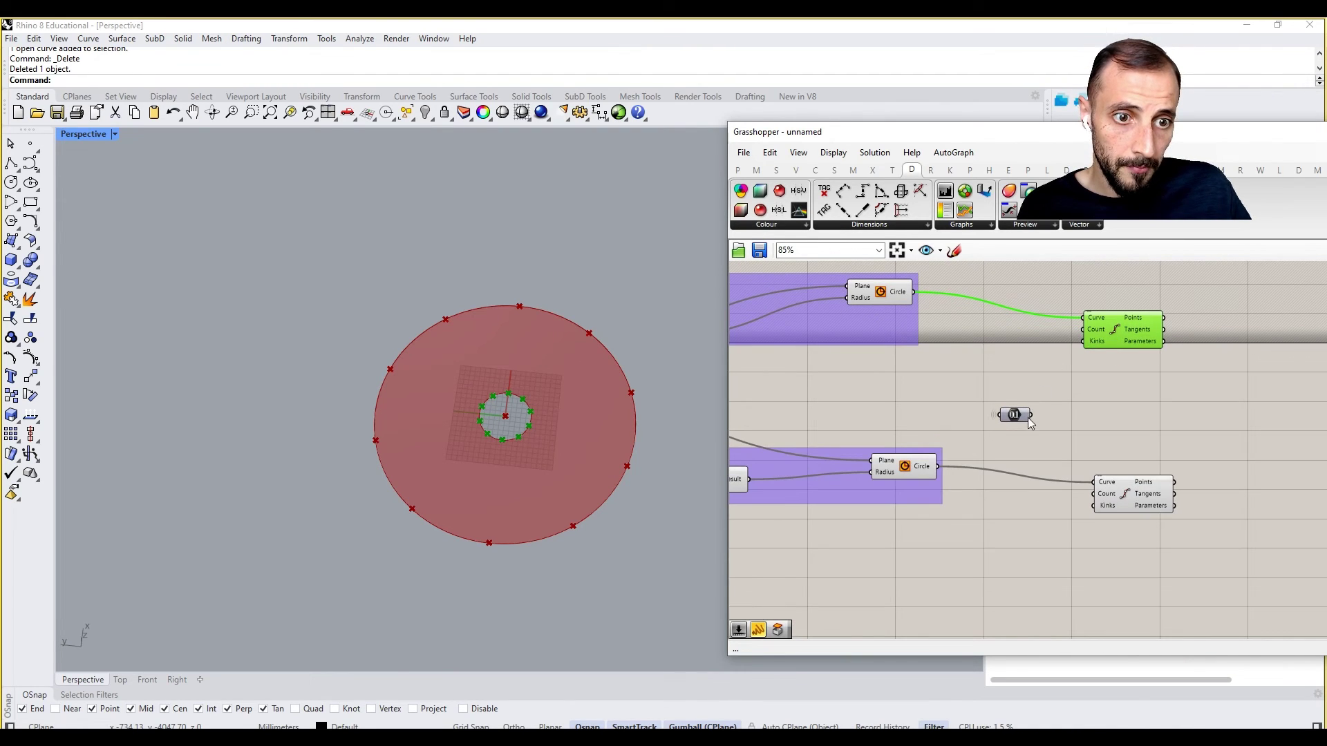
drag(1031, 415, 1082, 329)
drag(1031, 416, 1095, 493)
click(1125, 450)
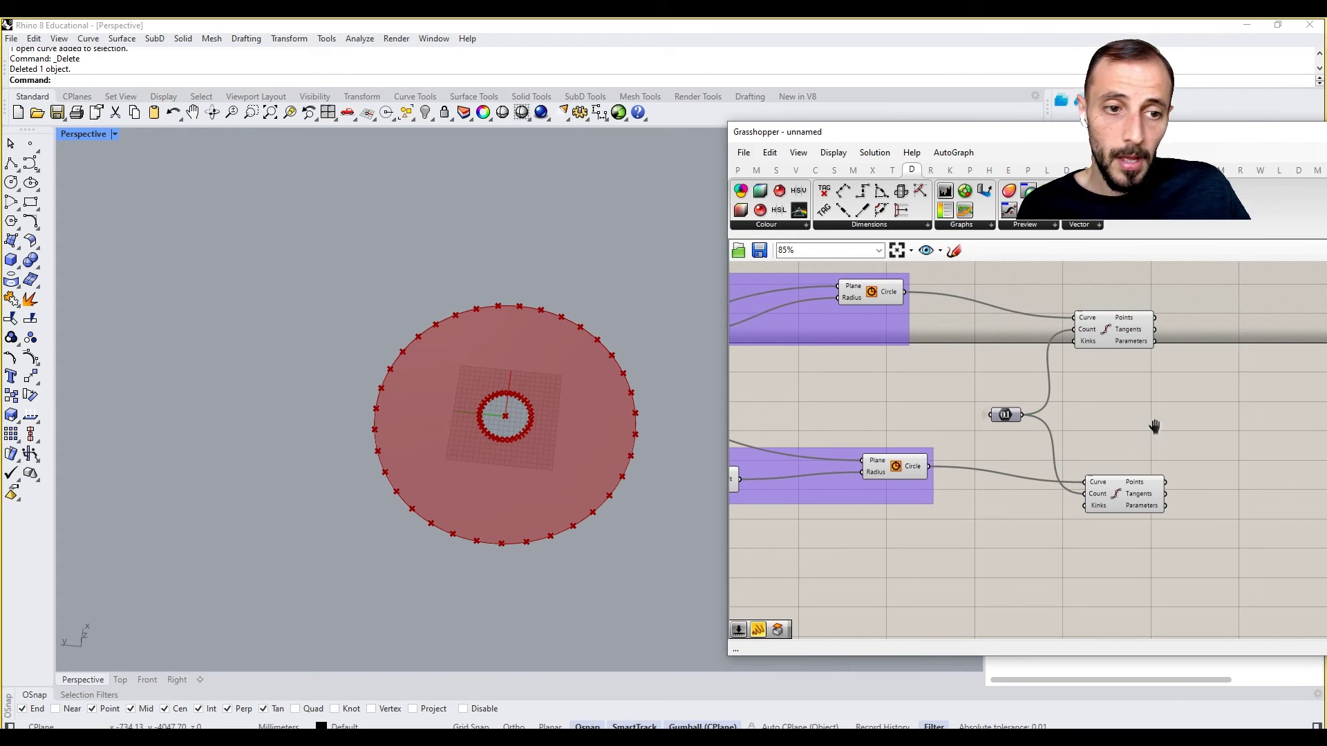
Place a Line component between the two Divide Curve components.
right_drag(1171, 401, 1107, 440)
double_click(1092, 427)
text(line)
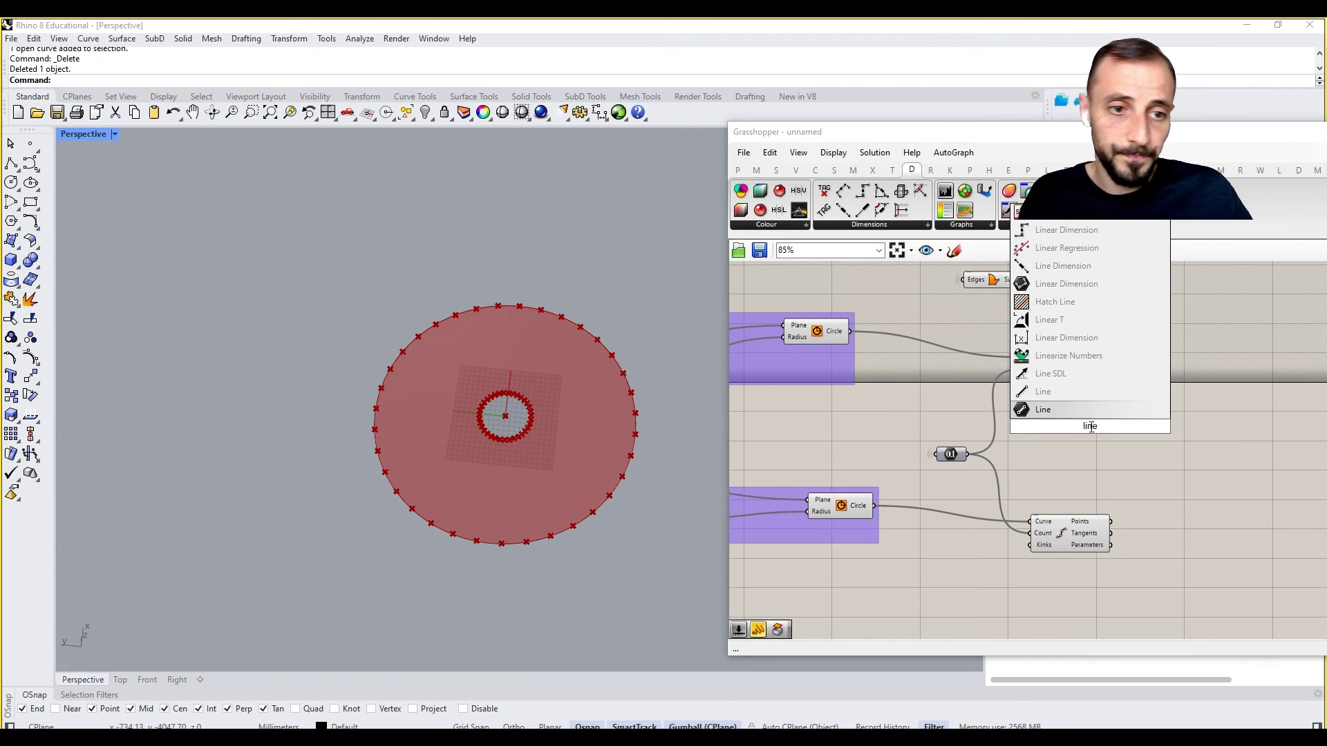
click(1055, 407)
Connect the inner circle's division points to the new Line's Start Point and the outer circle's division points to its End Point.
drag(1099, 357, 1071, 435)
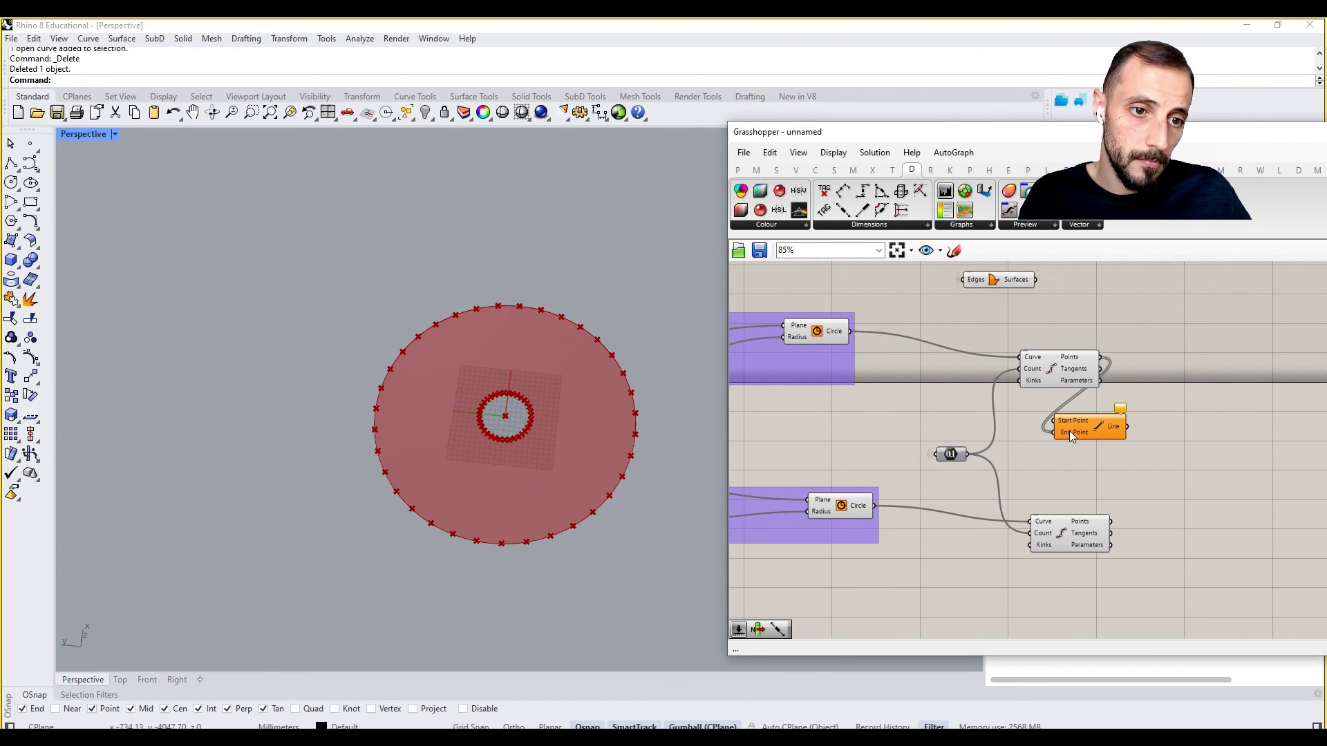
mouse_move(1100, 368)
mouse_down()
mouse_move(1071, 433)
mouse_move(1111, 522)
mouse_up()
right_drag(1109, 445, 959, 535)
drag(960, 520, 1056, 529)
click(1096, 496)
right_drag(1096, 496, 1071, 542)
drag(1049, 569, 1075, 507)
Feed the inner and outer division points into the Start Point and End Point of the Line in the purple dimension group.
right_drag(981, 557, 978, 543)
drag(924, 517, 904, 276)
right_drag(912, 622, 909, 568)
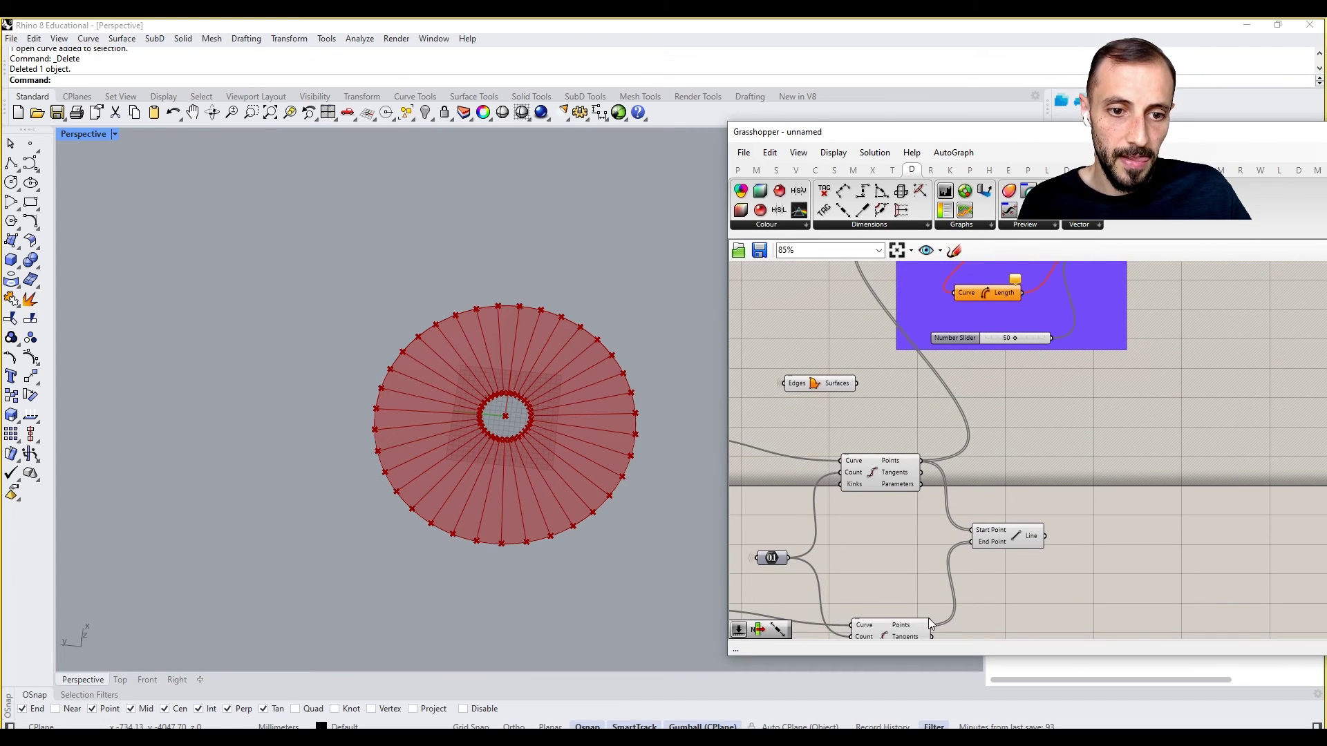
drag(932, 625, 907, 323)
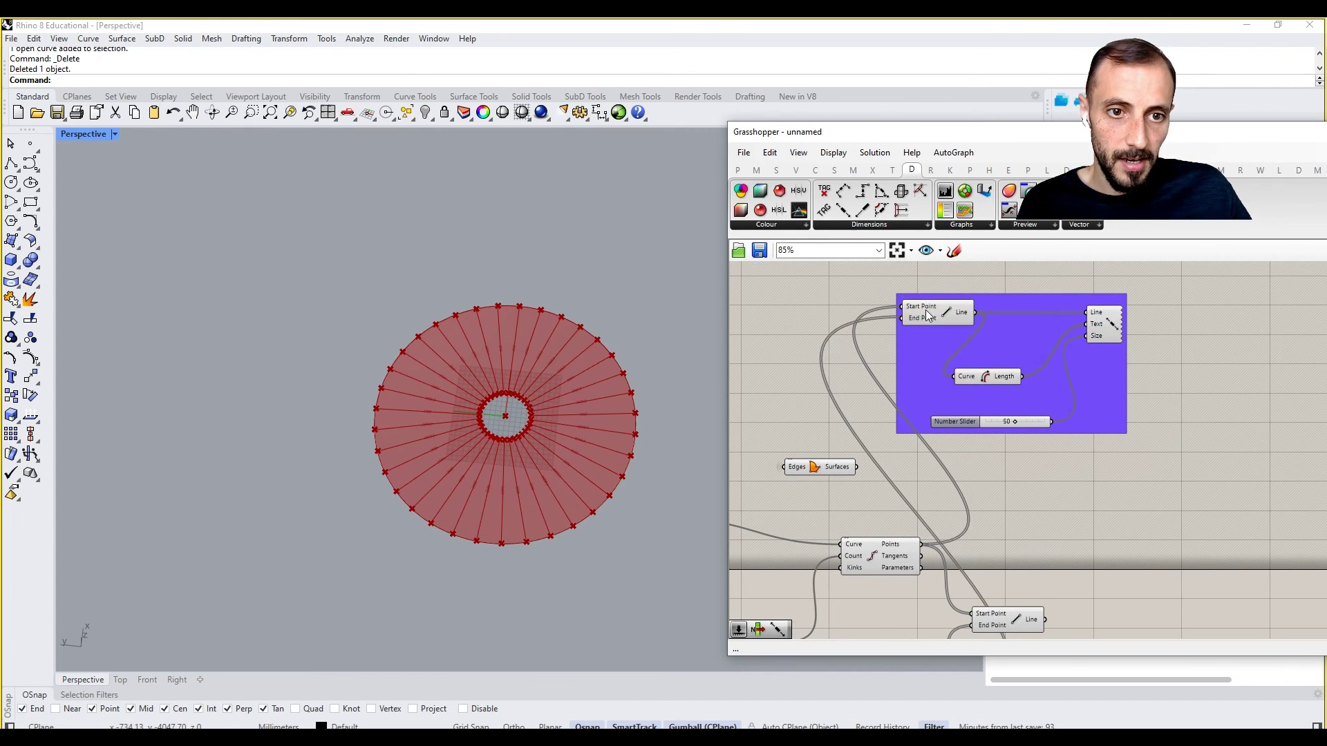
Set the wire display to Hidden for the Start Point and End Point inputs of the dimension group's Line.
right_click(927, 312)
mouse_move(974, 348)
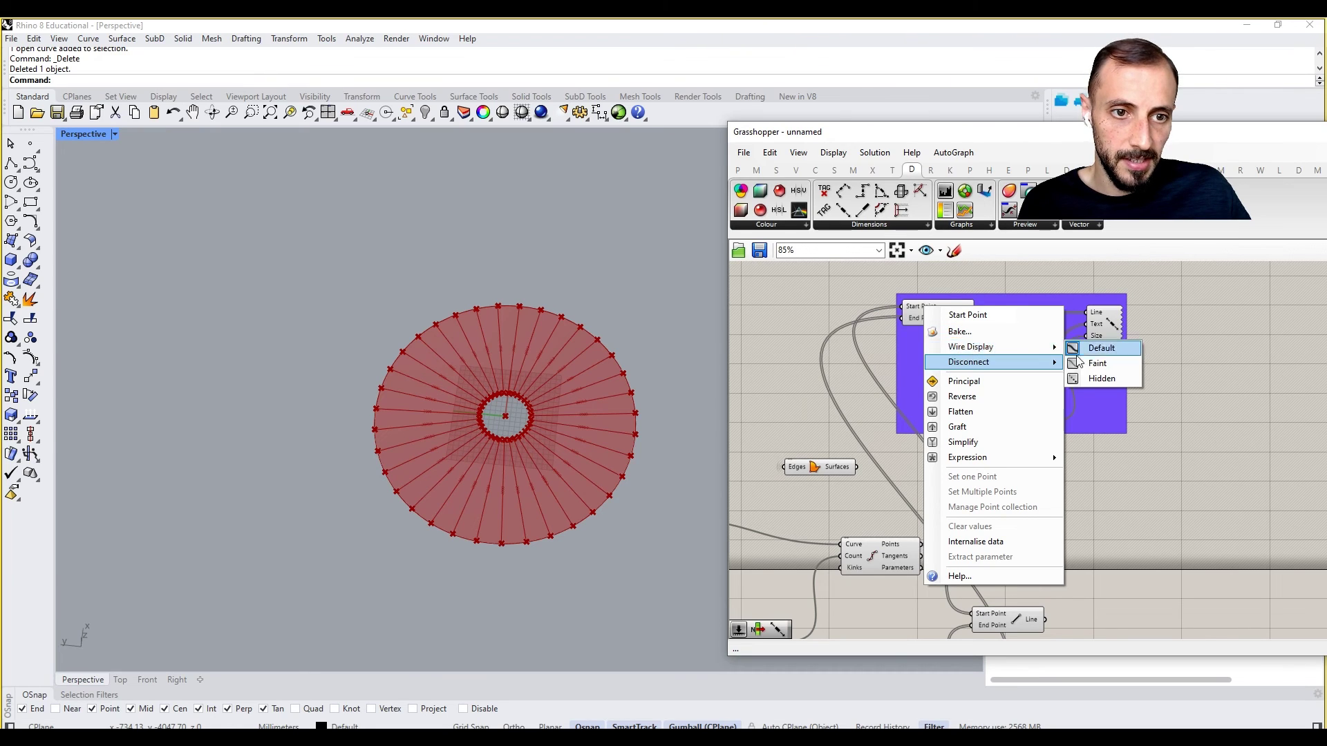
click(1101, 377)
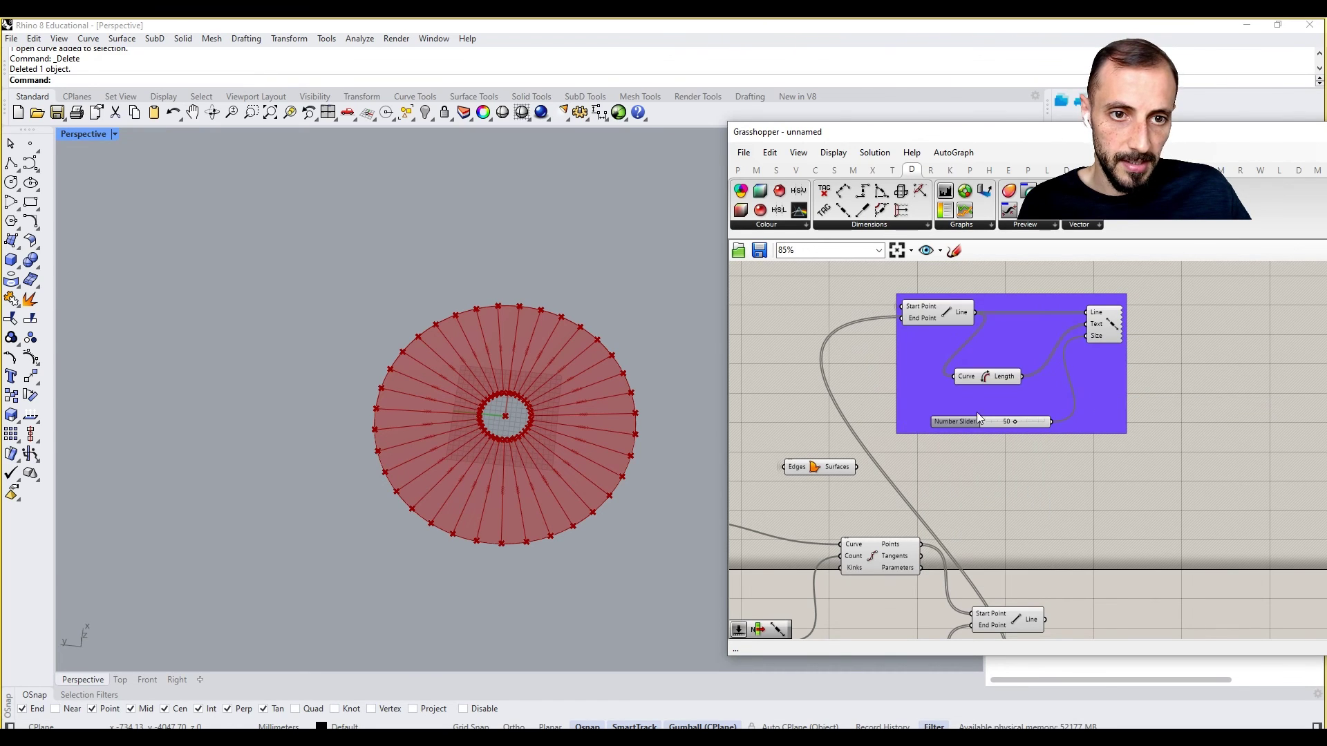
right_click(926, 321)
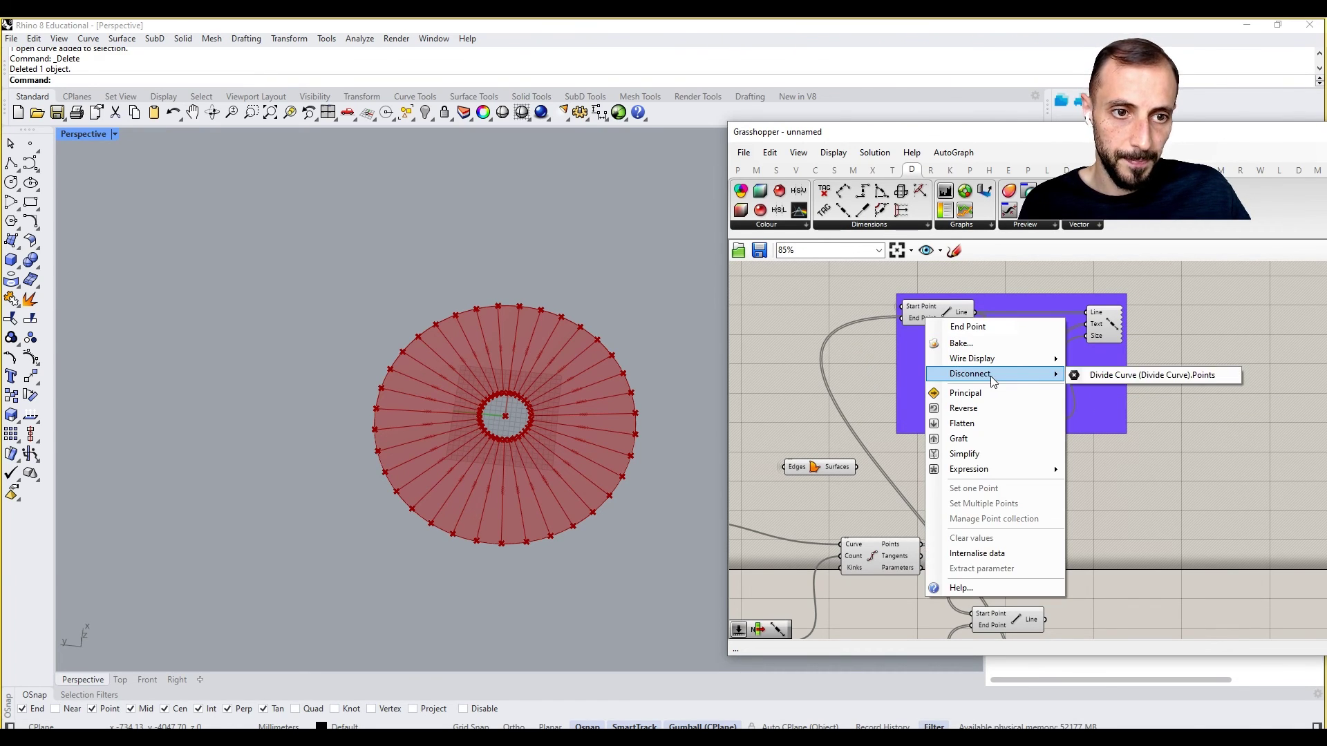
mouse_move(1024, 360)
click(1101, 389)
Shift the Line Dimension component slightly within its group and inspect the length labels on the radial lines in the viewport.
drag(1101, 330, 1112, 325)
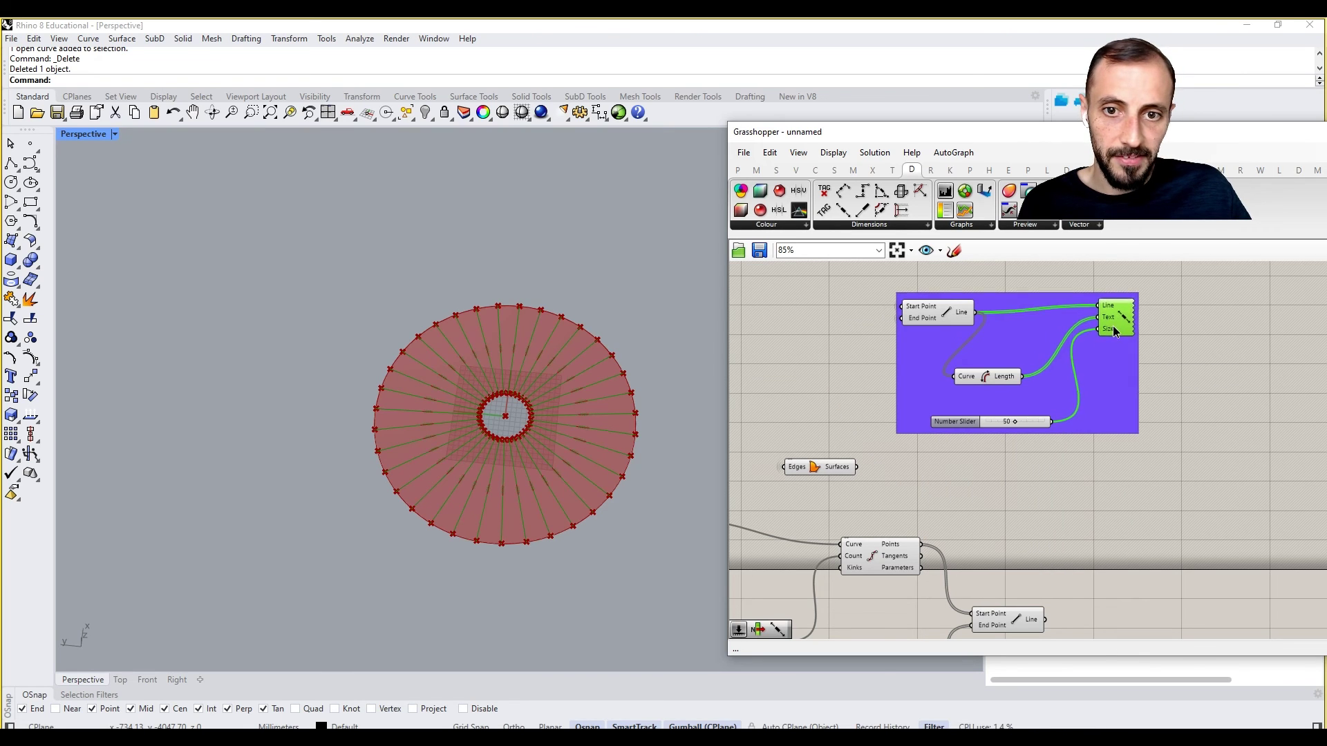
scroll(563, 380, up, 6)
scroll(540, 291, down, 4)
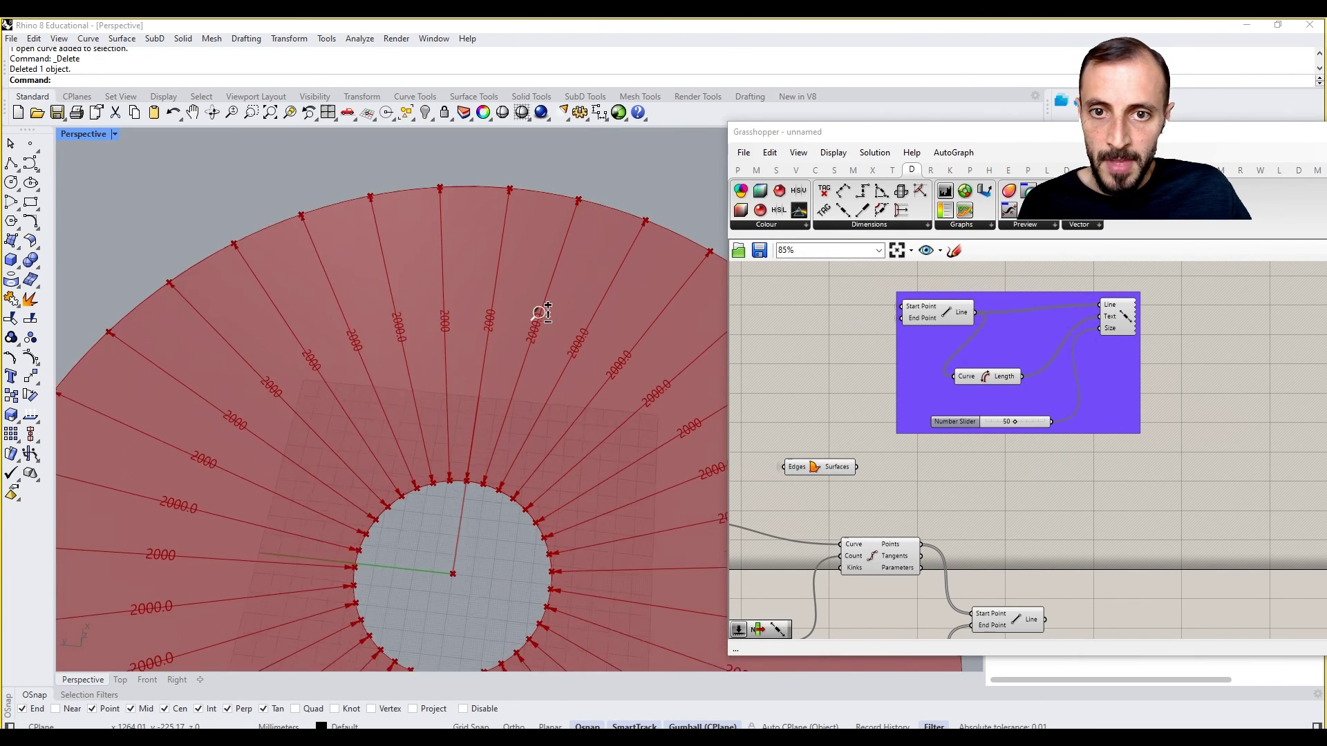
shift+right_drag(527, 361, 528, 342)
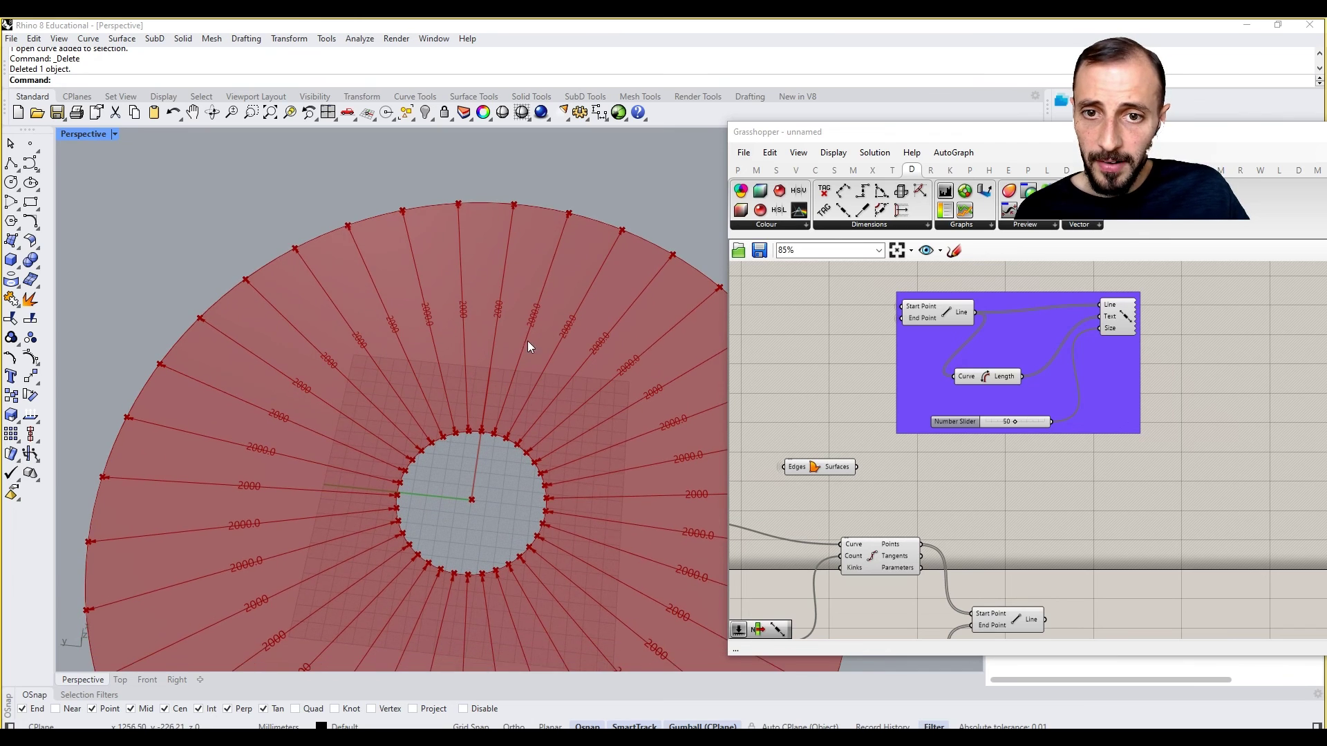
Move the purple dimension group slightly up and the Boundary Surfaces component slightly down.
right_drag(923, 388, 951, 371)
drag(951, 370, 964, 336)
click(892, 434)
right_drag(890, 435, 959, 412)
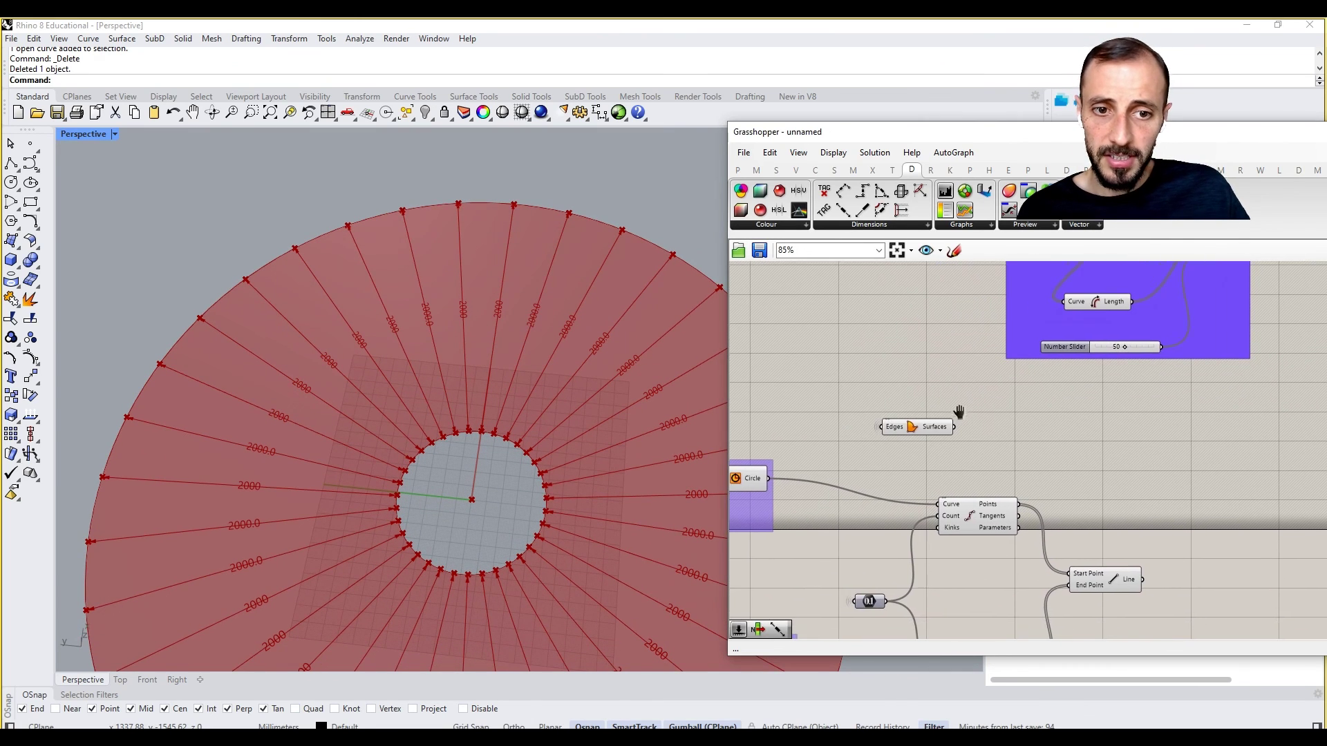
drag(920, 425, 920, 438)
click(984, 431)
Highlight the Boundary Surfaces output in the viewport to examine the ring between the two circles against the radial lines.
click(911, 444)
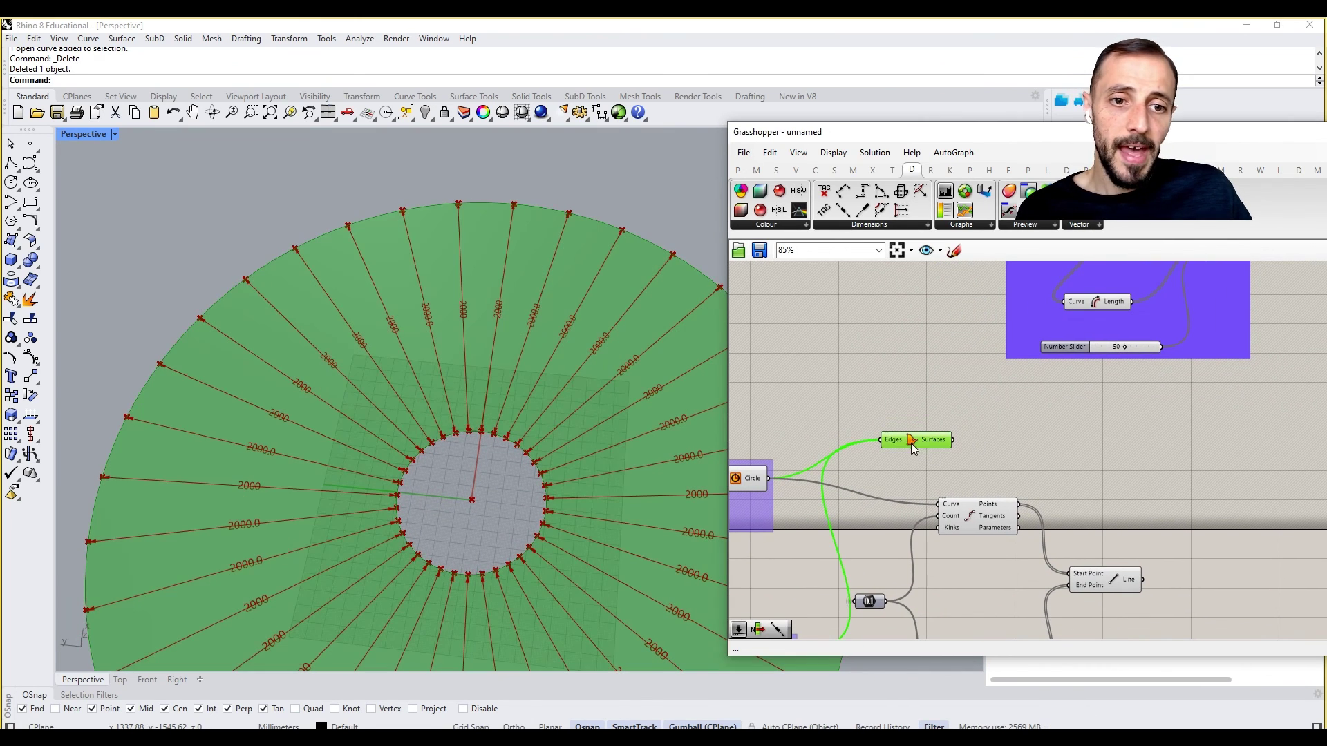
scroll(616, 450, down, 5)
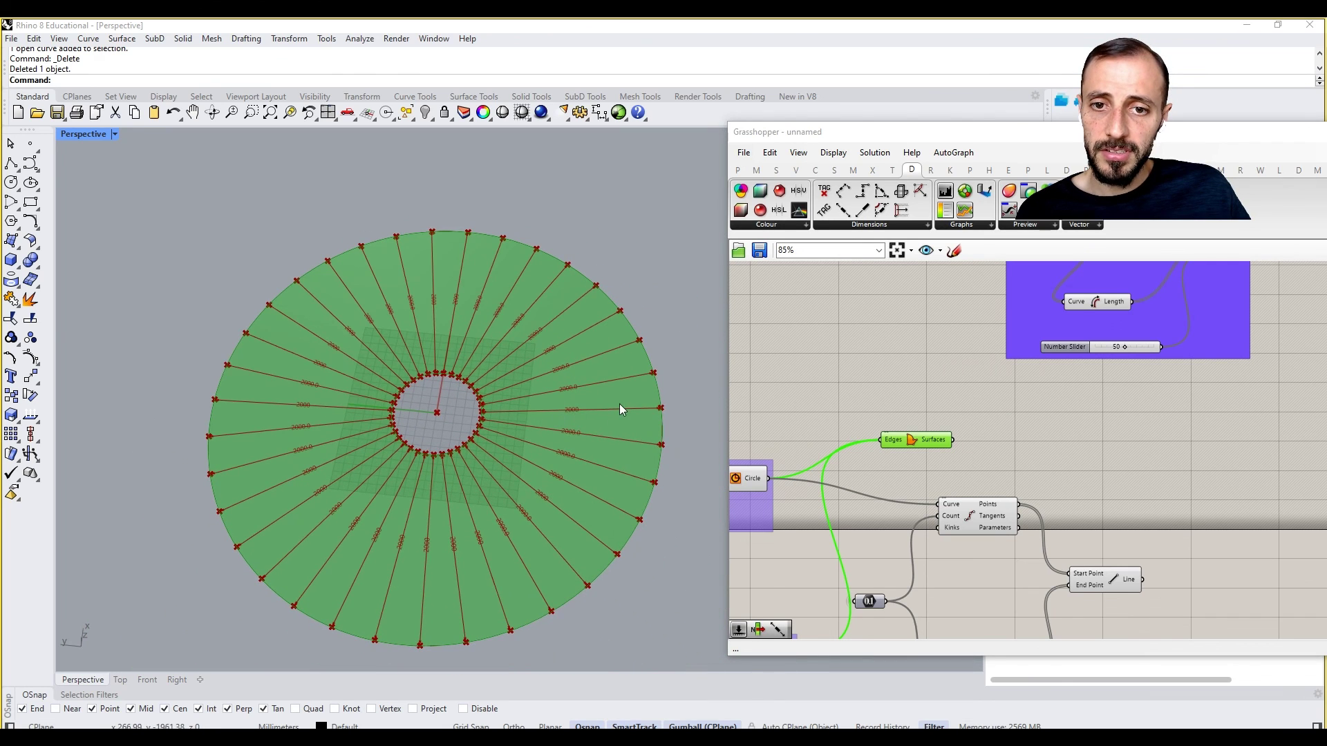
click(947, 406)
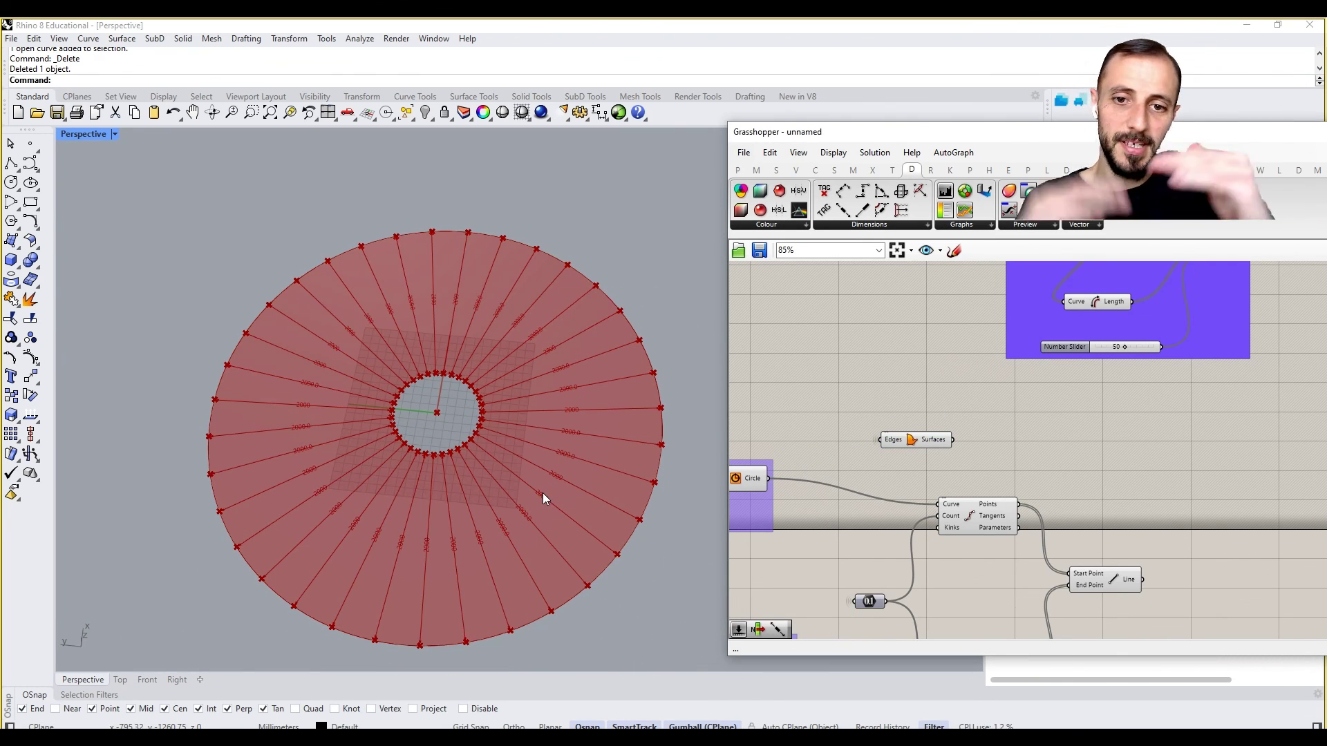